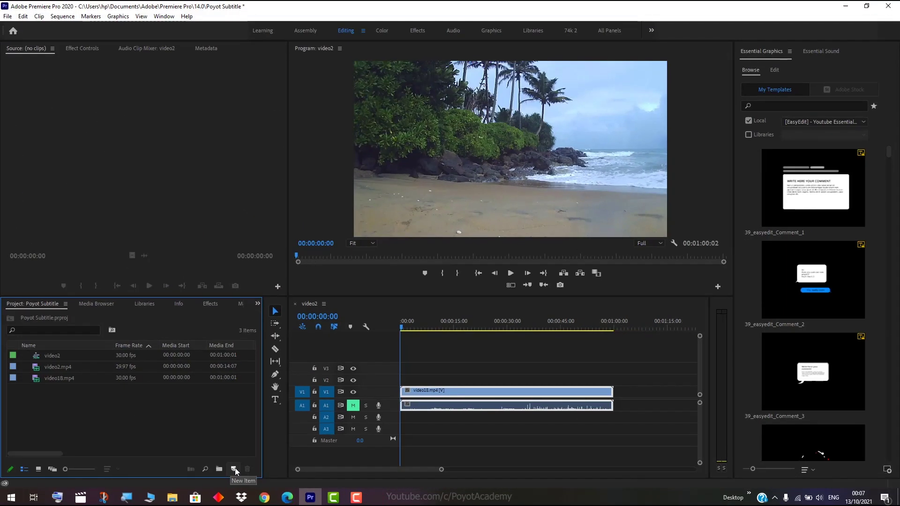
Start a new Captions item from the Project panel and open its Standard list
{"action": "left_click", "coordinate": [234, 470]}
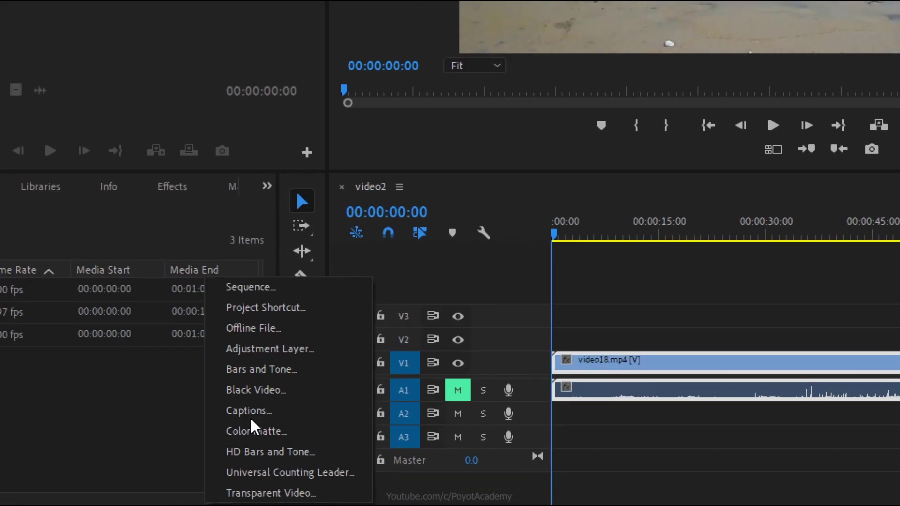
{"action": "left_click", "coordinate": [254, 411]}
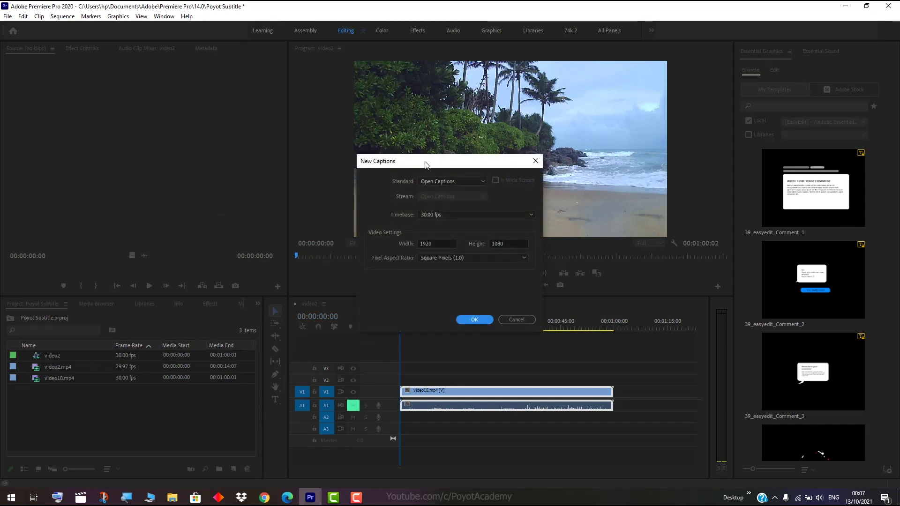
{"action": "left_click_drag", "start_coordinate": [427, 165], "coordinate": [446, 139]}
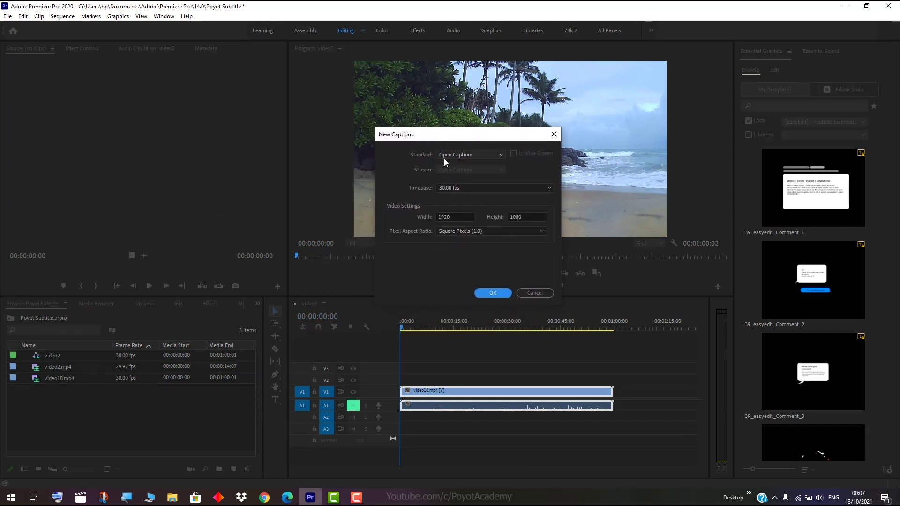
{"action": "left_click", "coordinate": [458, 154]}
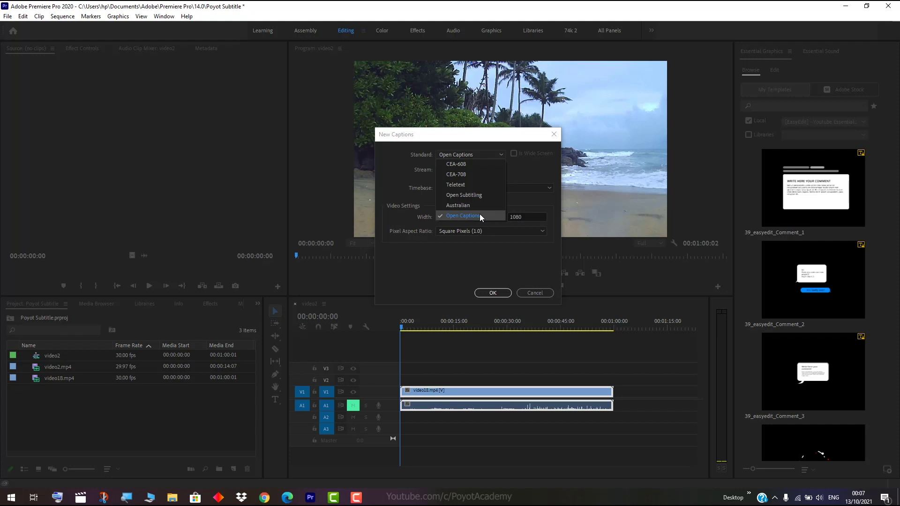
Keep Open Captions as the standard and create the 30.00 fps, 1920×1080 captions item
{"action": "left_click", "coordinate": [479, 214]}
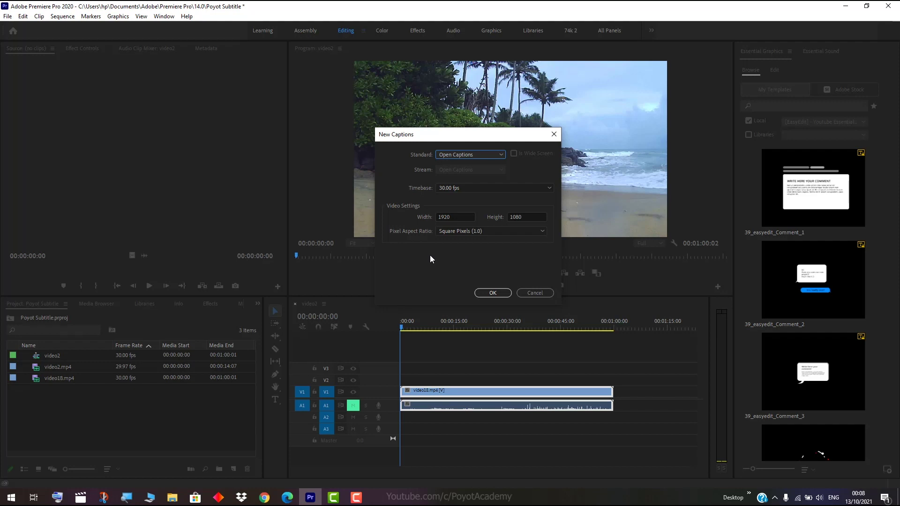
{"action": "left_click", "coordinate": [456, 157]}
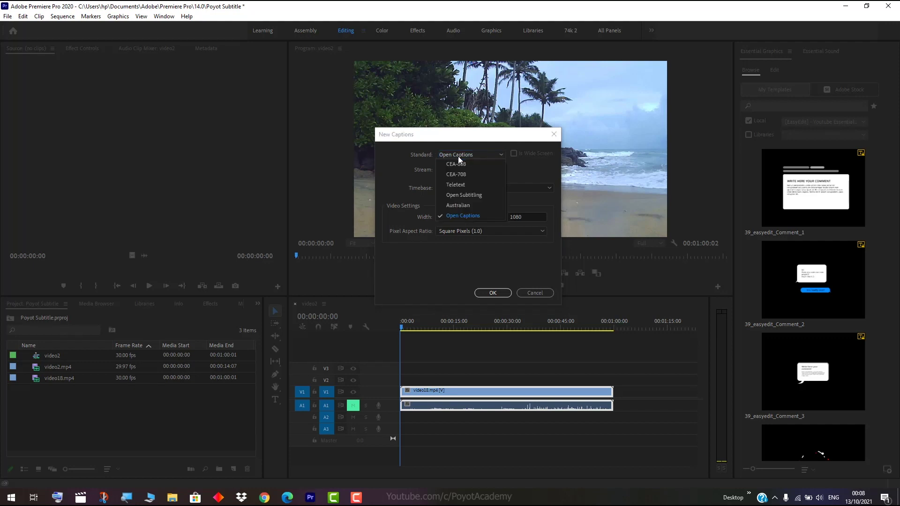
{"action": "left_click", "coordinate": [484, 216]}
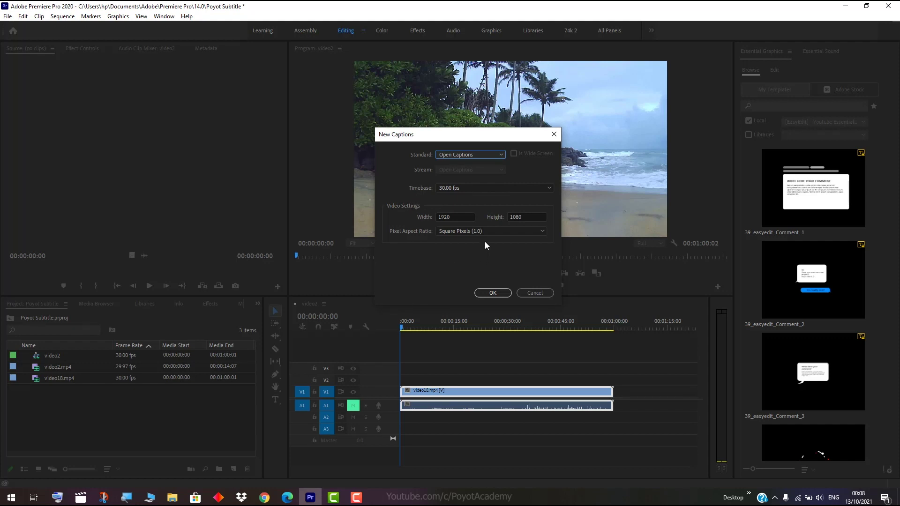
{"action": "left_click", "coordinate": [495, 293]}
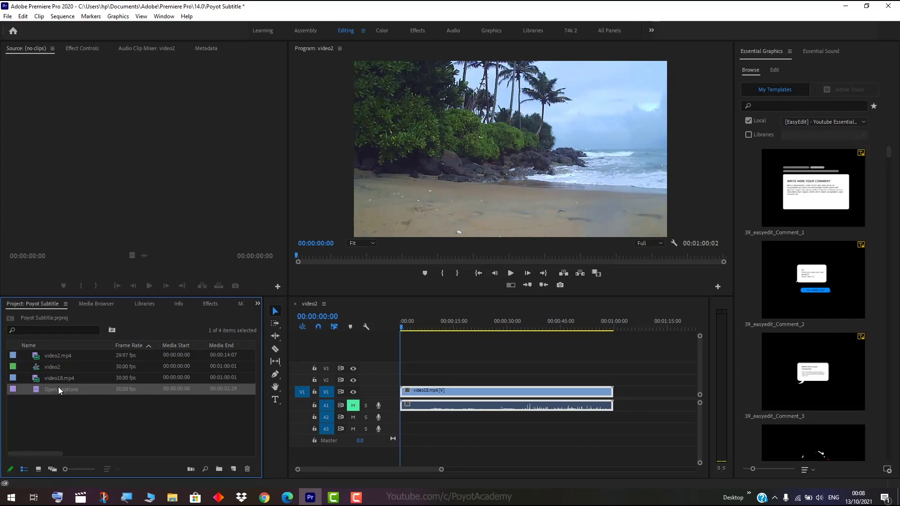
Place the Open Captions item at the start of track V2
{"action": "left_click_drag", "start_coordinate": [35, 391], "coordinate": [416, 385]}
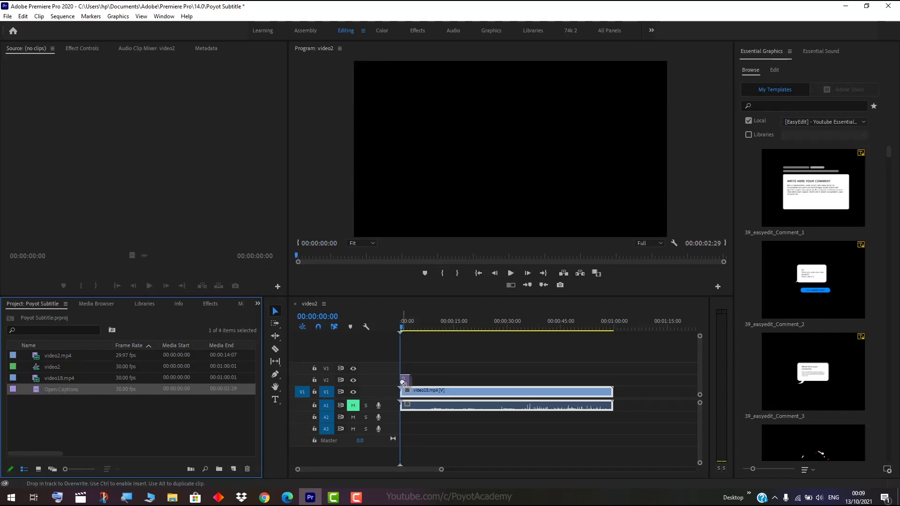
{"action": "left_click_drag", "start_coordinate": [416, 385], "coordinate": [411, 389]}
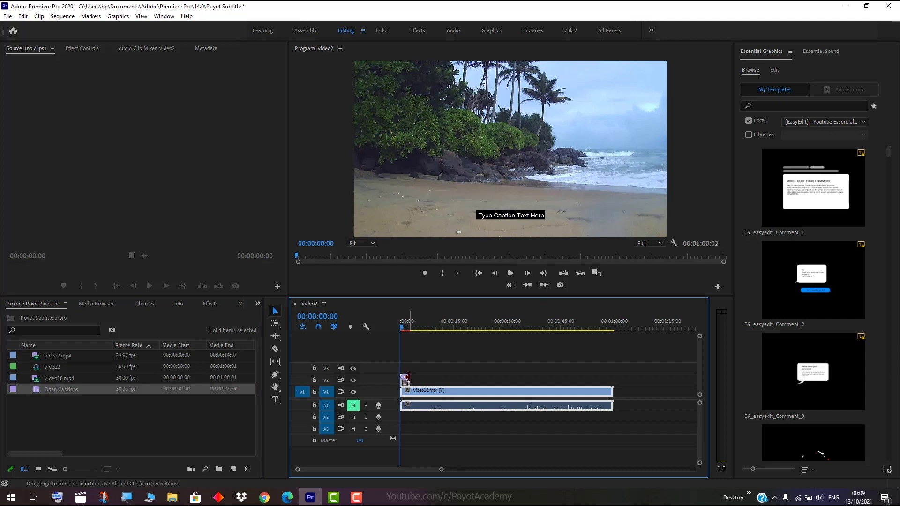
{"action": "left_click_drag", "start_coordinate": [408, 377], "coordinate": [410, 378]}
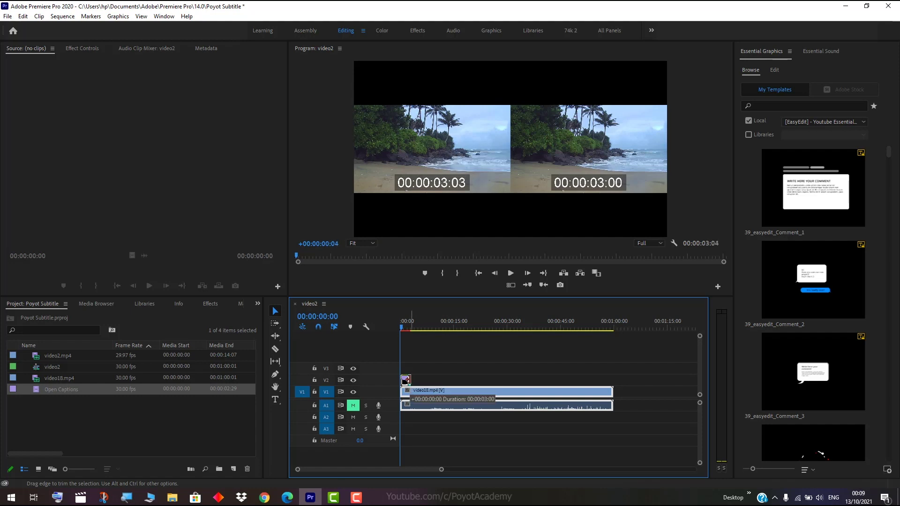
{"action": "left_click_drag", "start_coordinate": [441, 469], "coordinate": [388, 474]}
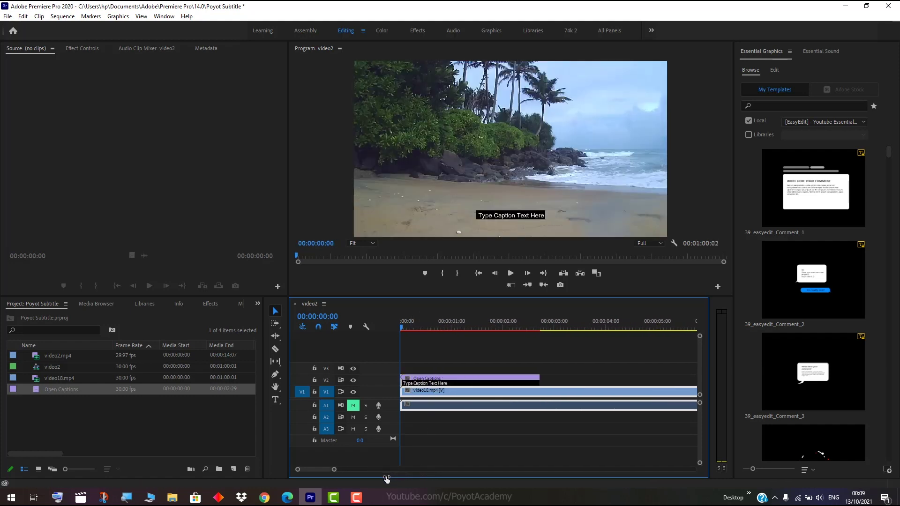
End the first placeholder caption at about 00:00:01:14
{"action": "left_click", "coordinate": [540, 380]}
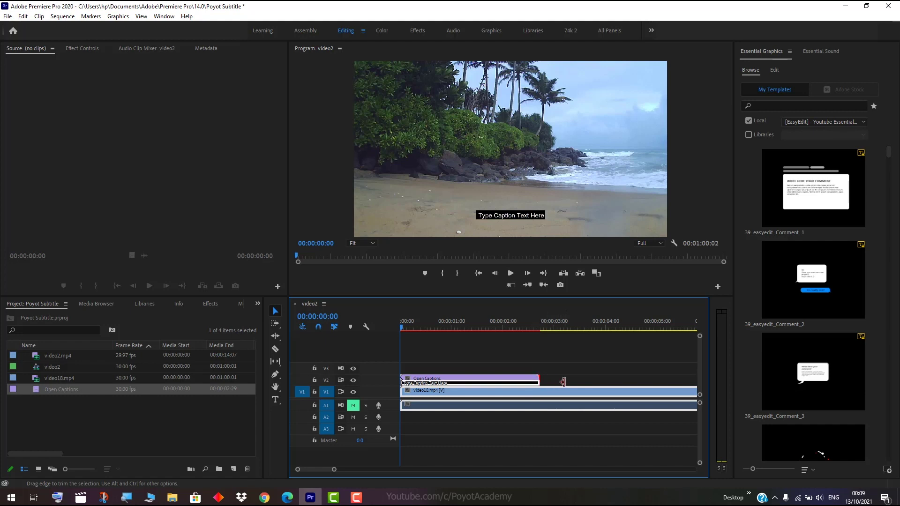
{"action": "left_click", "coordinate": [549, 382]}
{"action": "left_click", "coordinate": [436, 384]}
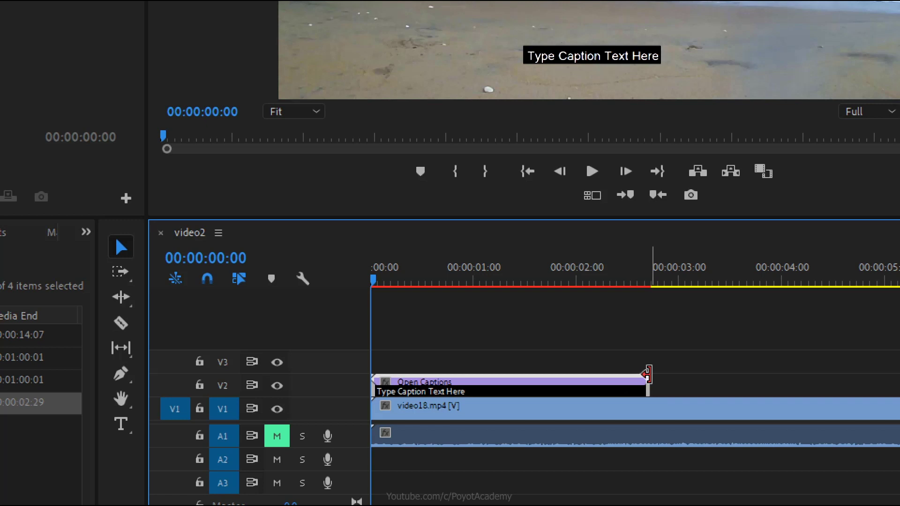
{"action": "left_click_drag", "start_coordinate": [647, 375], "coordinate": [750, 381]}
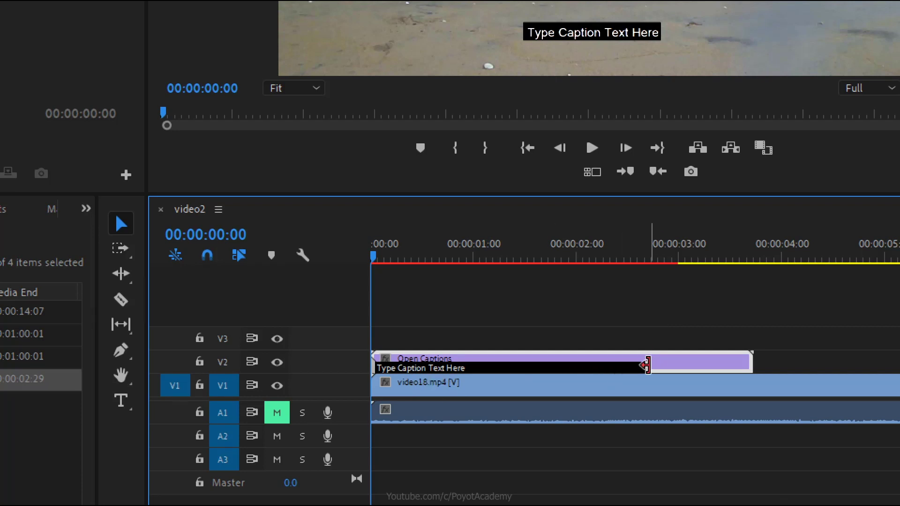
{"action": "left_click_drag", "start_coordinate": [645, 366], "coordinate": [516, 369]}
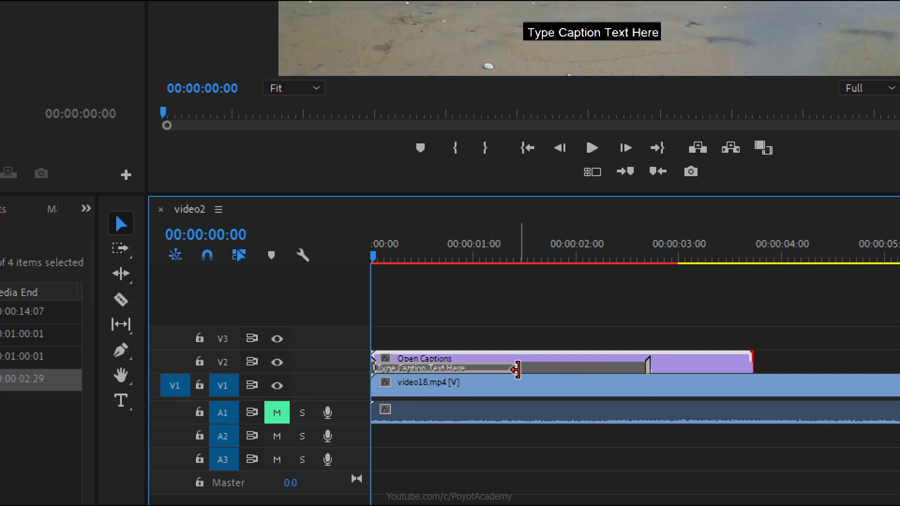
{"action": "left_click_drag", "start_coordinate": [515, 369], "coordinate": [517, 369]}
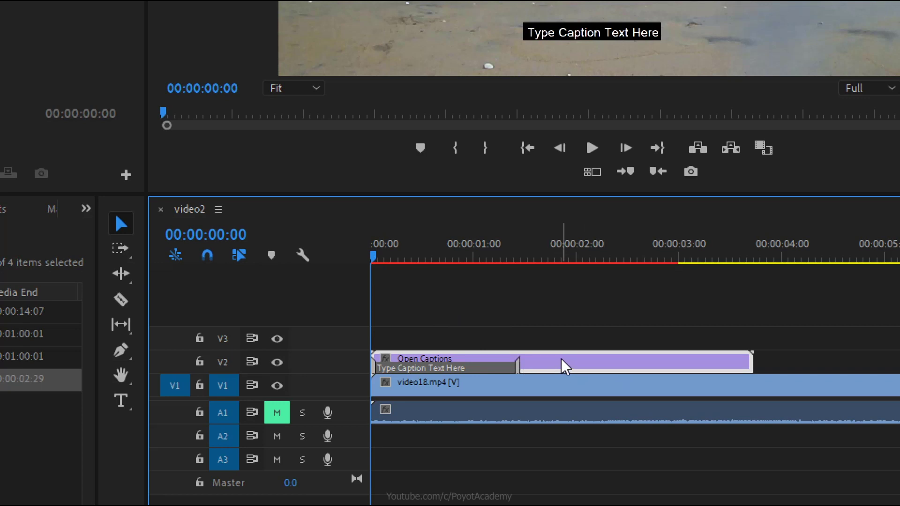
{"action": "left_click", "coordinate": [569, 368]}
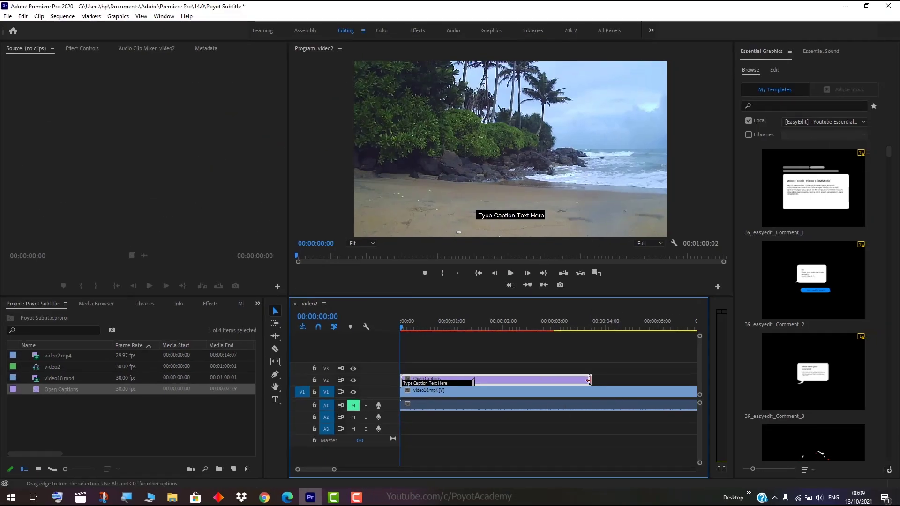
Stretch the captions clip to match the full length of the beach video
{"action": "left_click_drag", "start_coordinate": [335, 470], "coordinate": [451, 465]}
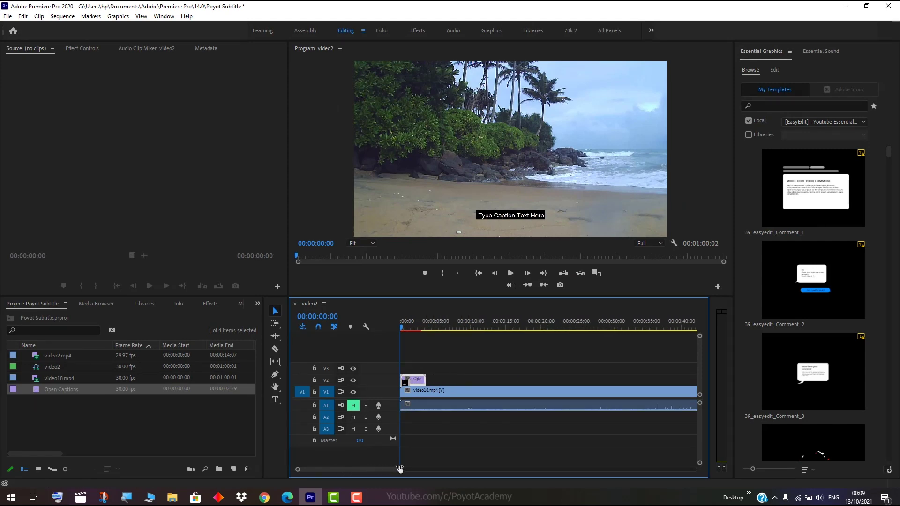
{"action": "left_click_drag", "start_coordinate": [410, 380], "coordinate": [584, 383]}
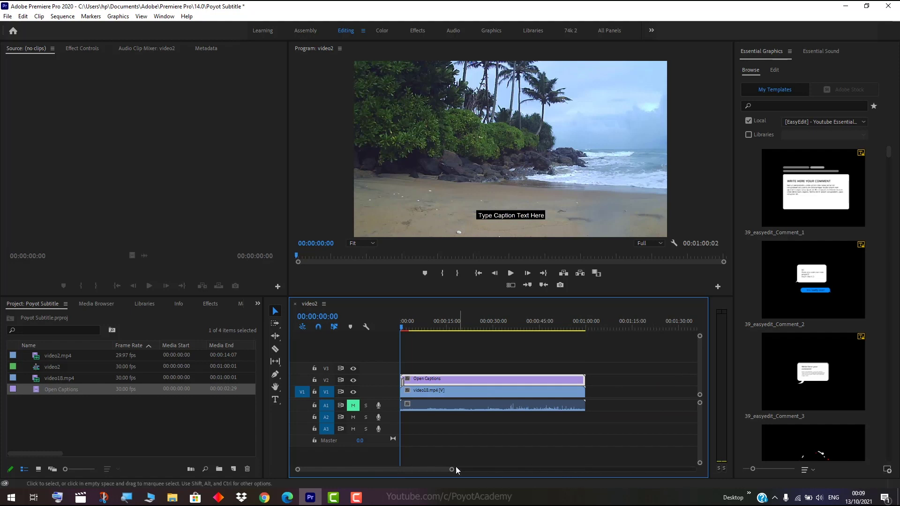
{"action": "left_click_drag", "start_coordinate": [451, 470], "coordinate": [394, 476]}
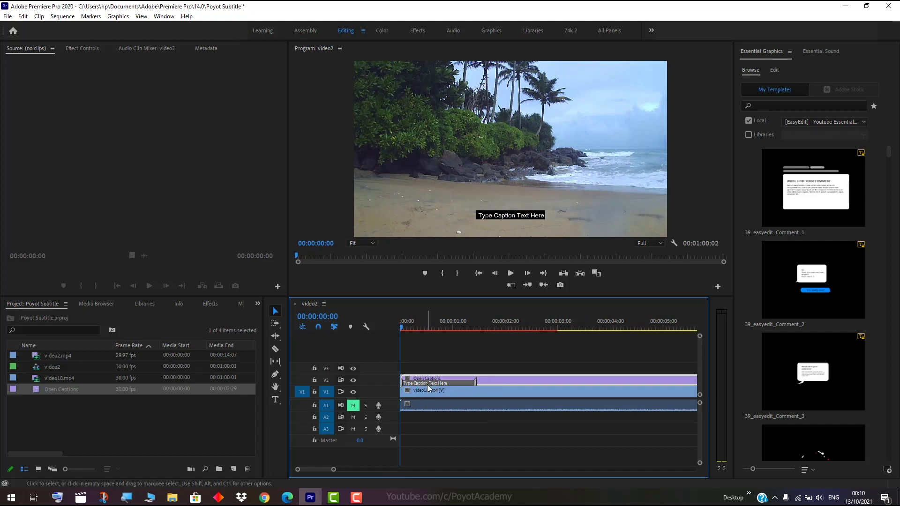
Replace the placeholder caption text with 'Poyot Academy'
{"action": "double_click", "coordinate": [459, 383]}
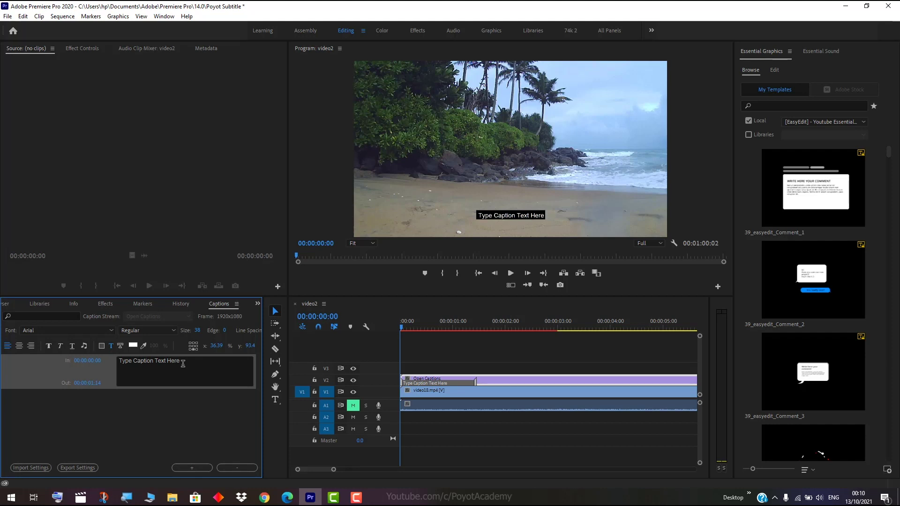
{"action": "left_click_drag", "start_coordinate": [185, 368], "coordinate": [119, 364]}
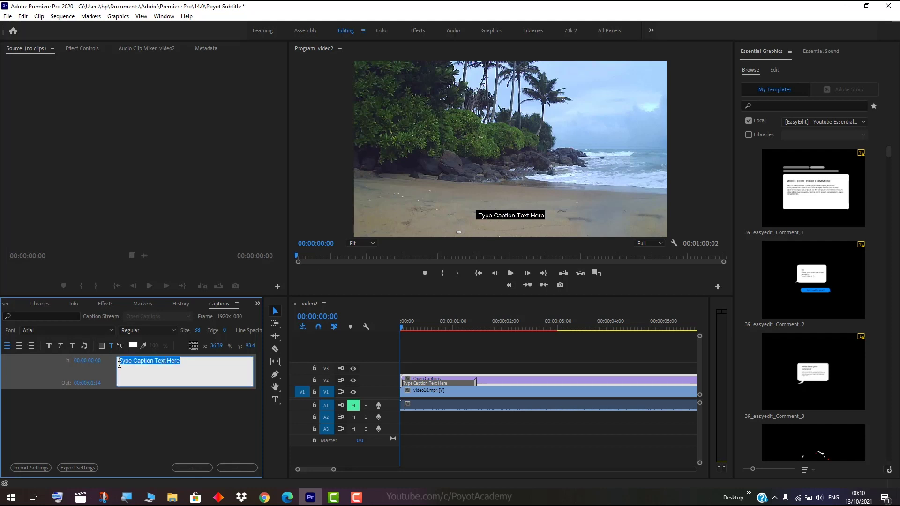
{"action": "type", "text": "P"}
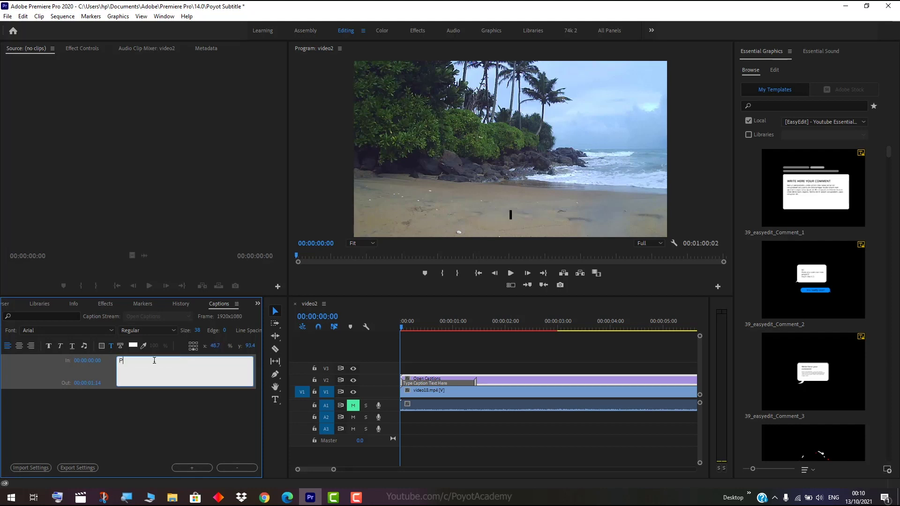
{"action": "type", "text": "oyot "}
{"action": "type", "text": "Academy"}
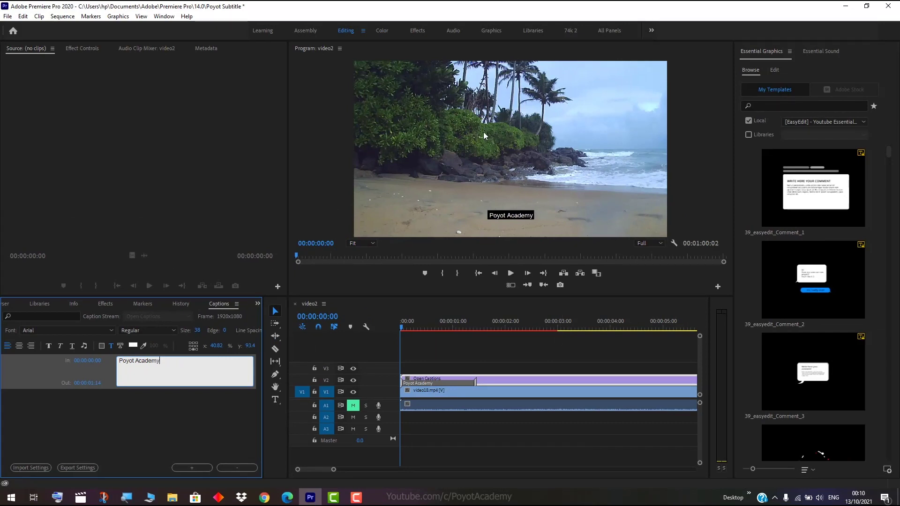
Scrub the playhead between 00:00:00:27 and 00:00:01:18 to check the caption
{"action": "left_click", "coordinate": [460, 327]}
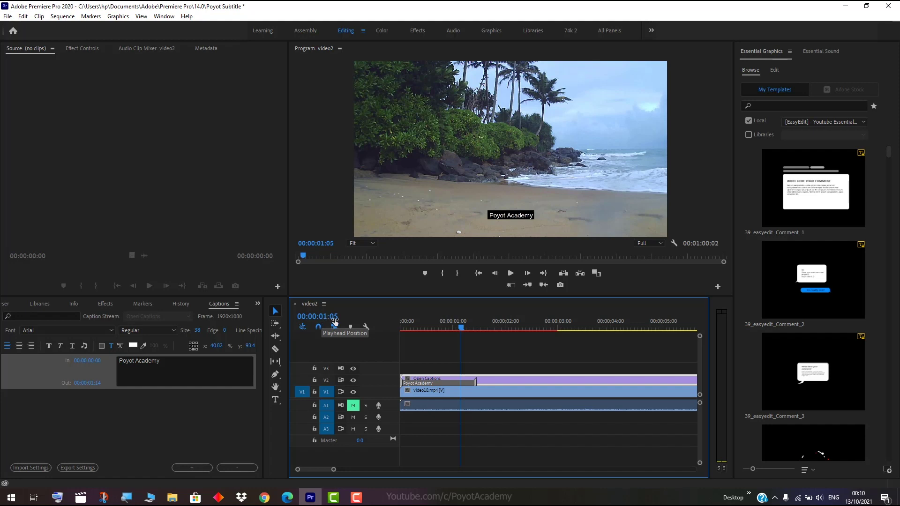
{"action": "left_click", "coordinate": [464, 327]}
{"action": "left_click_drag", "start_coordinate": [465, 327], "coordinate": [484, 329]}
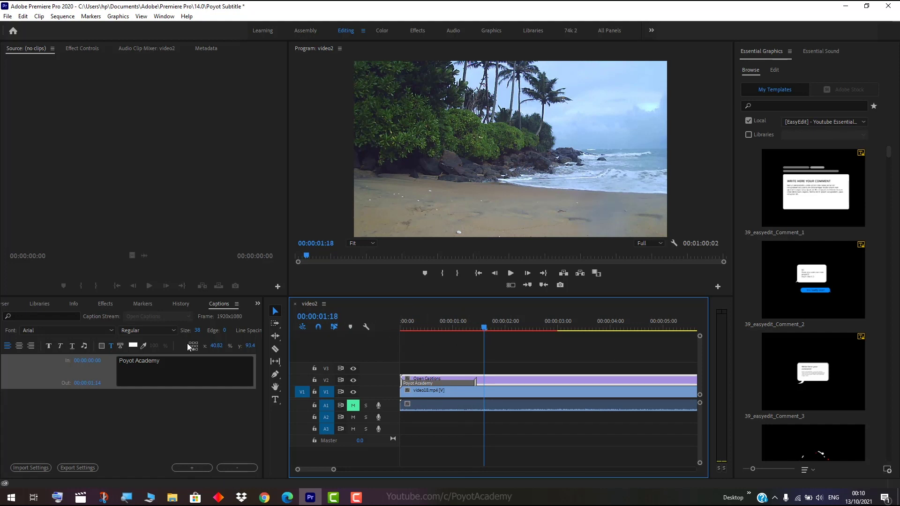
{"action": "left_click_drag", "start_coordinate": [484, 329], "coordinate": [446, 330]}
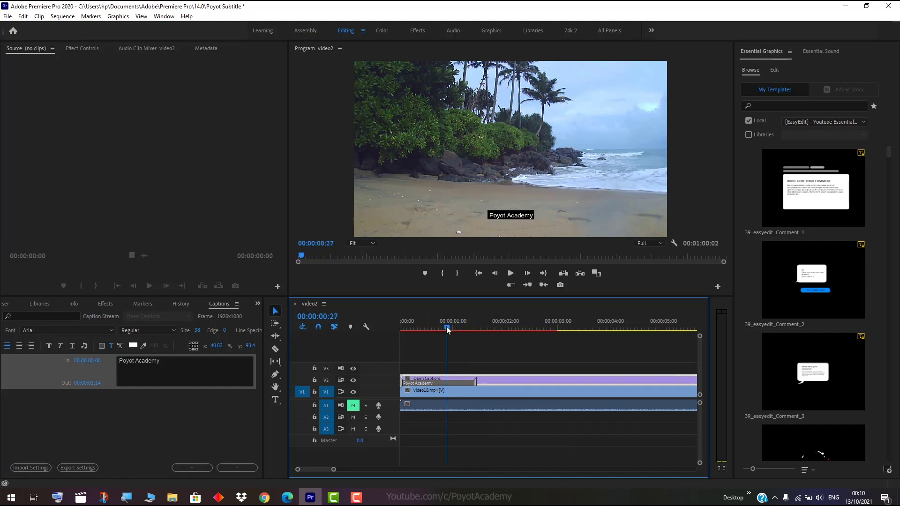
Set the caption's In time to 00:00:01:05 in the Captions panel
{"action": "left_click", "coordinate": [95, 361]}
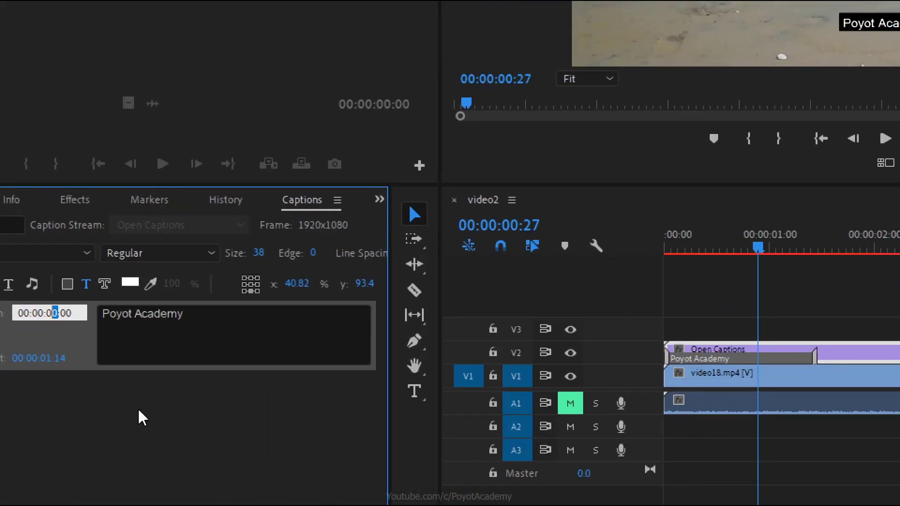
{"action": "type", "text": "1"}
{"action": "left_click_drag", "start_coordinate": [214, 256], "coordinate": [202, 255]}
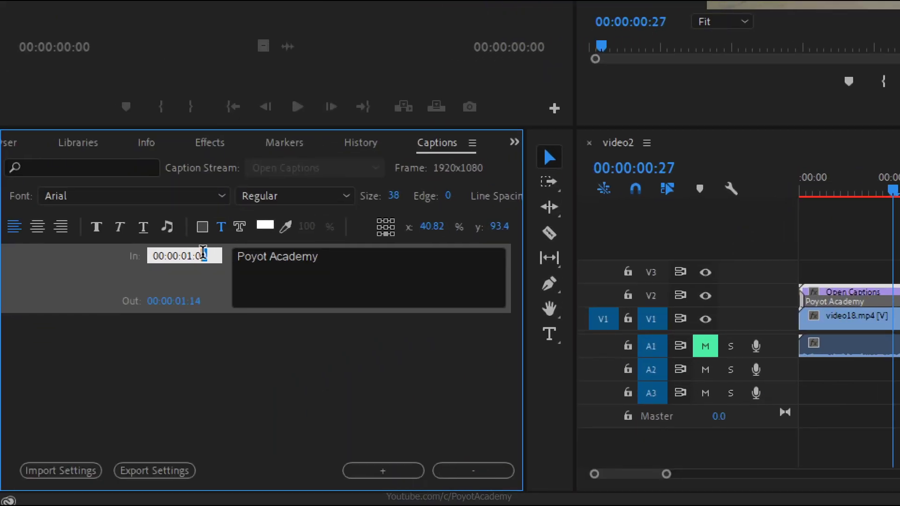
{"action": "type", "text": "5"}
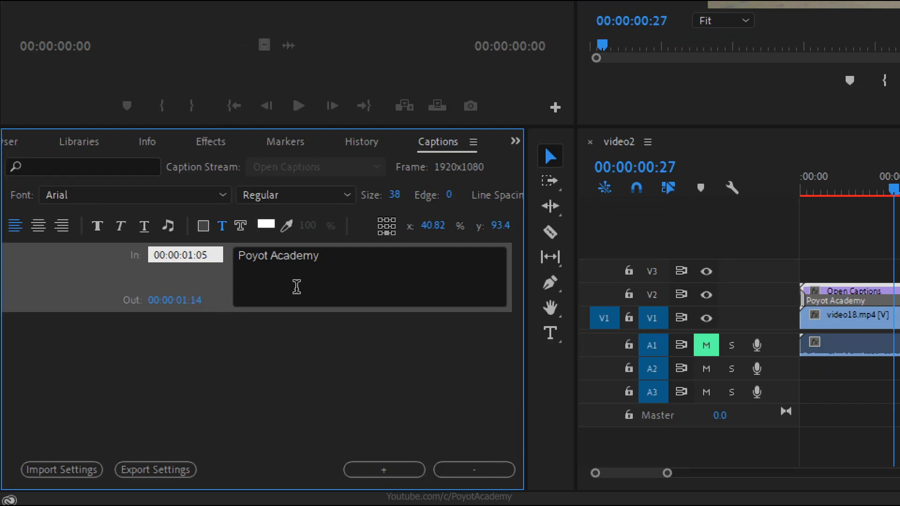
{"action": "left_click", "coordinate": [385, 281]}
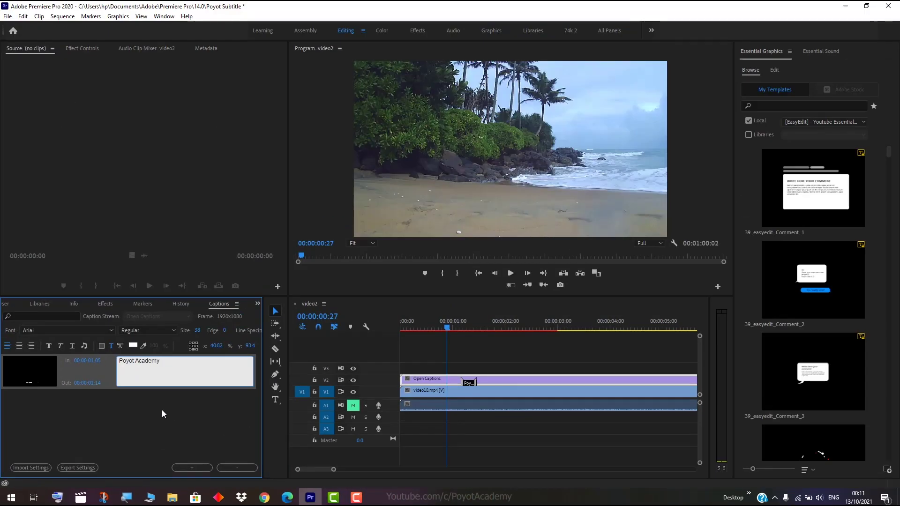
{"action": "left_click", "coordinate": [162, 409]}
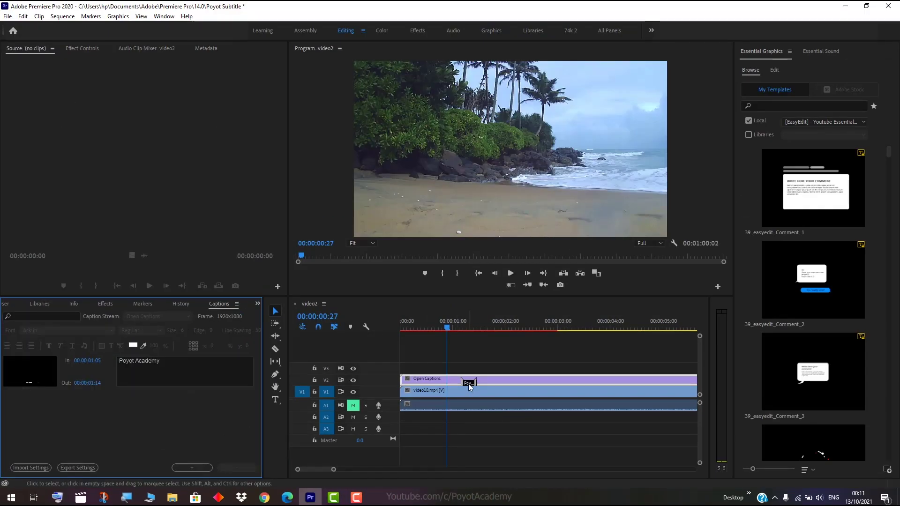
Move and trim the Poyot Academy clip on V2 to run 00:00:01:13–00:00:02:05
{"action": "left_click", "coordinate": [461, 326]}
{"action": "left_click_drag", "start_coordinate": [462, 326], "coordinate": [447, 327]}
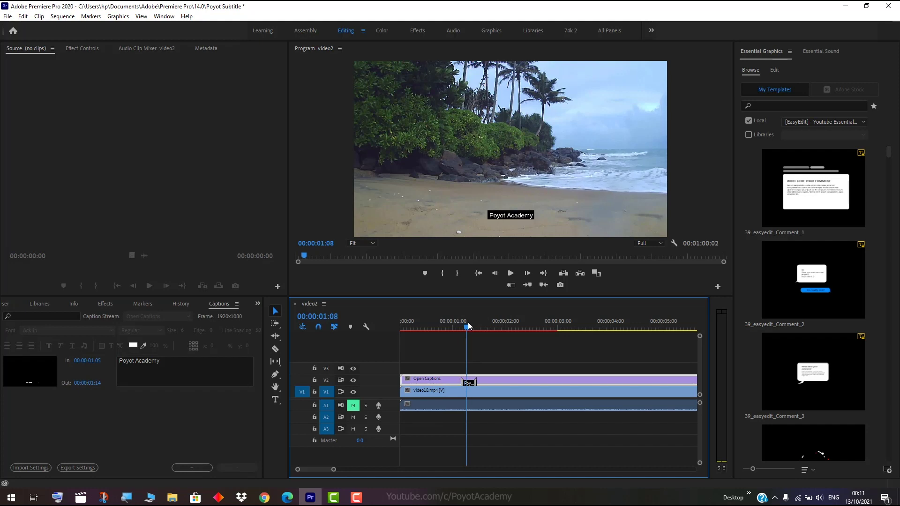
{"action": "left_click", "coordinate": [468, 383]}
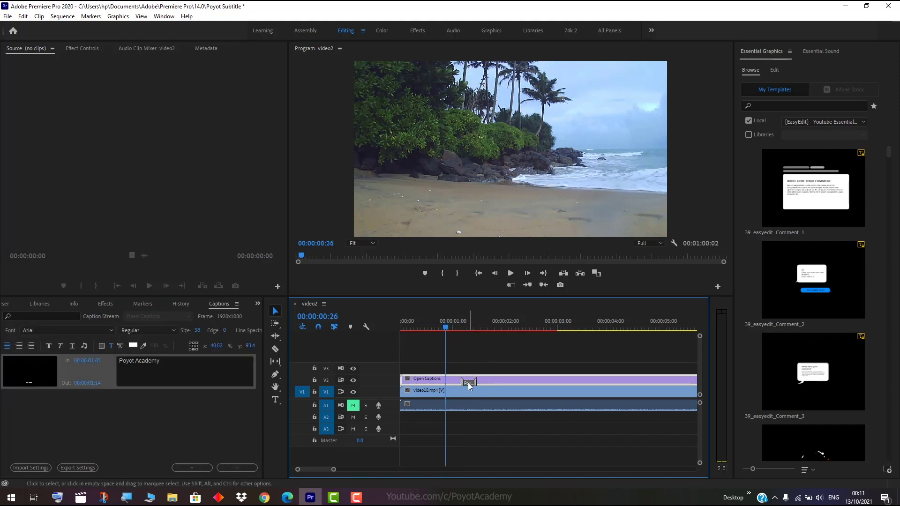
{"action": "left_click_drag", "start_coordinate": [475, 385], "coordinate": [470, 385]}
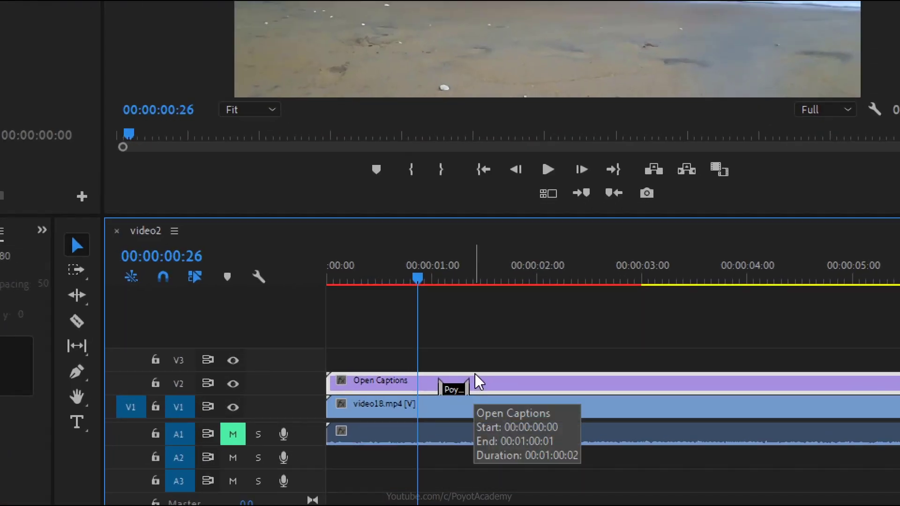
{"action": "left_click_drag", "start_coordinate": [469, 383], "coordinate": [507, 385]}
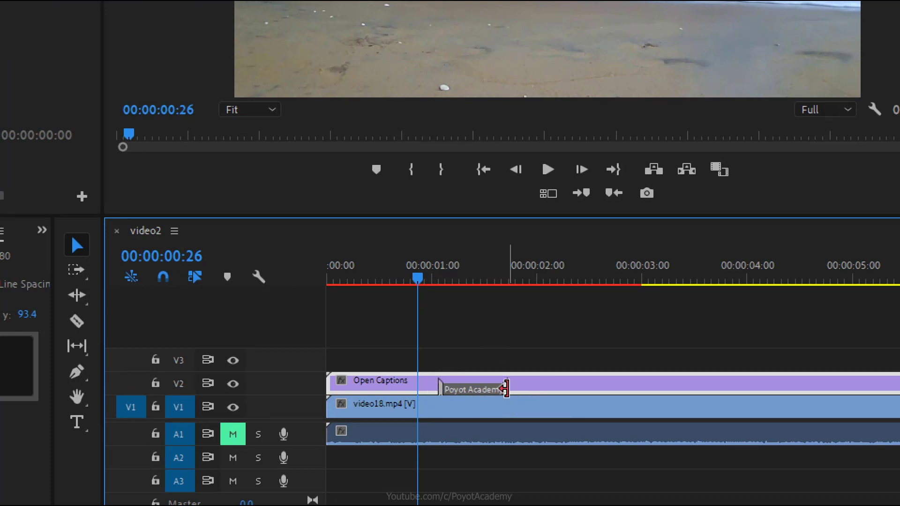
{"action": "mouse_move", "coordinate": [444, 389]}
{"action": "left_mouse_down"}
{"action": "mouse_move", "coordinate": [455, 388]}
{"action": "mouse_move", "coordinate": [433, 388]}
{"action": "left_mouse_up"}
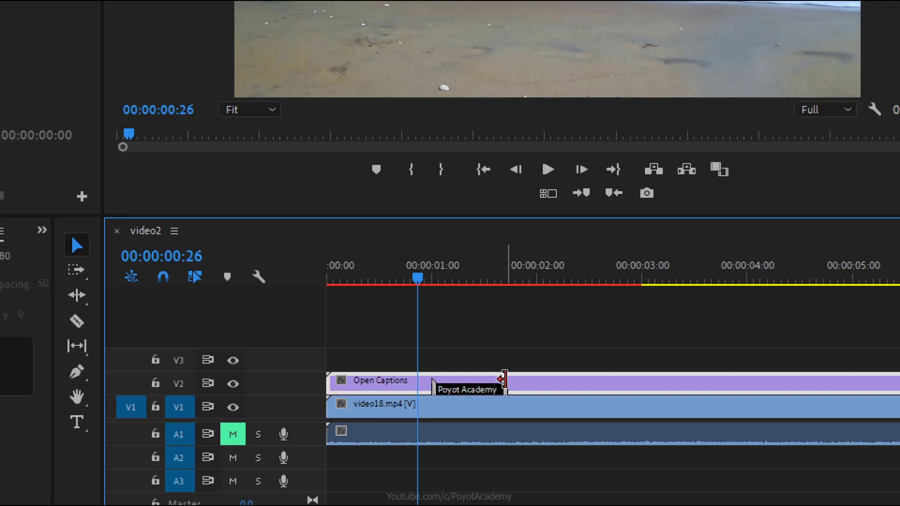
{"action": "left_click_drag", "start_coordinate": [474, 390], "coordinate": [523, 389]}
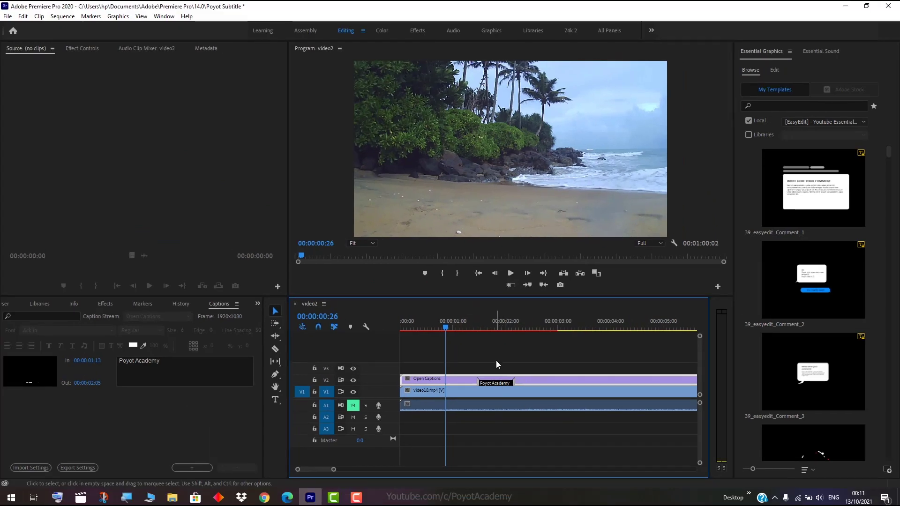
Drag the Poyot Academy caption earlier to run 00:00:00:06–00:00:00:28, scrubbing to verify
{"action": "left_click_drag", "start_coordinate": [469, 329], "coordinate": [518, 326]}
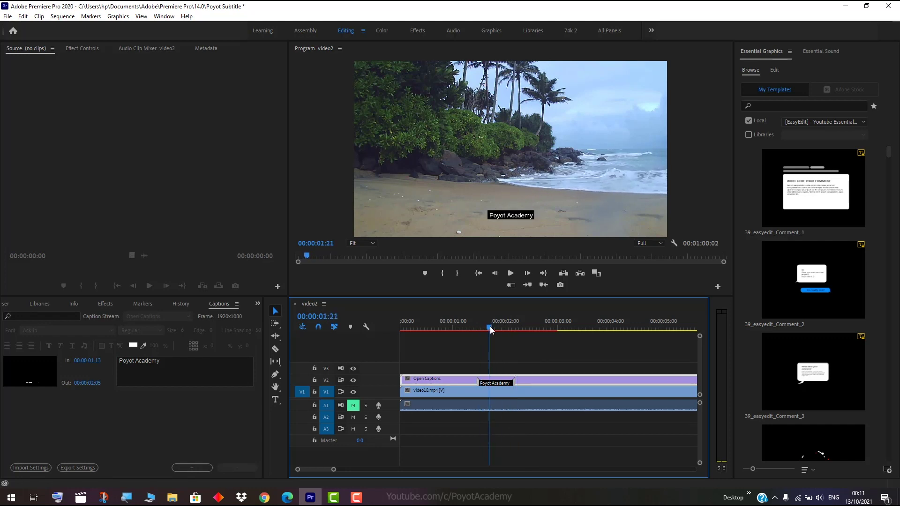
{"action": "left_click_drag", "start_coordinate": [517, 326], "coordinate": [489, 327]}
{"action": "left_click", "coordinate": [500, 384]}
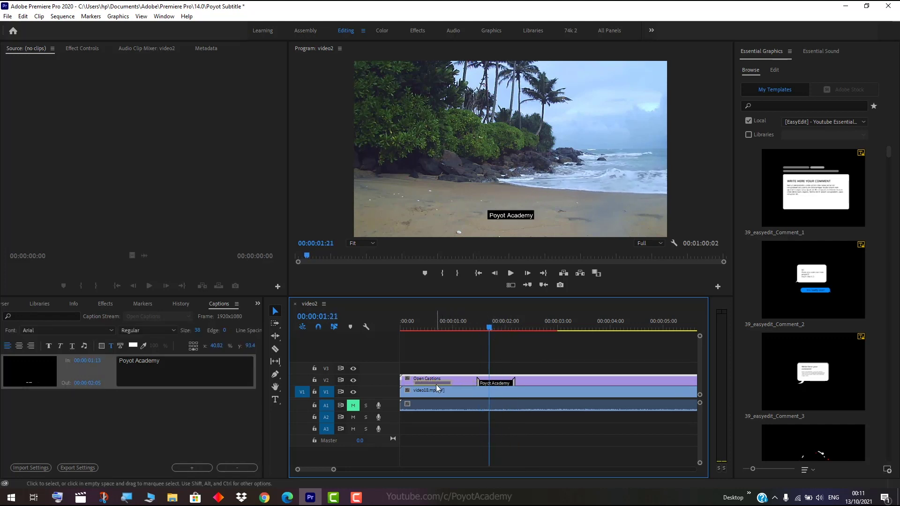
{"action": "left_click_drag", "start_coordinate": [436, 385], "coordinate": [434, 384]}
{"action": "left_click_drag", "start_coordinate": [416, 325], "coordinate": [441, 325]}
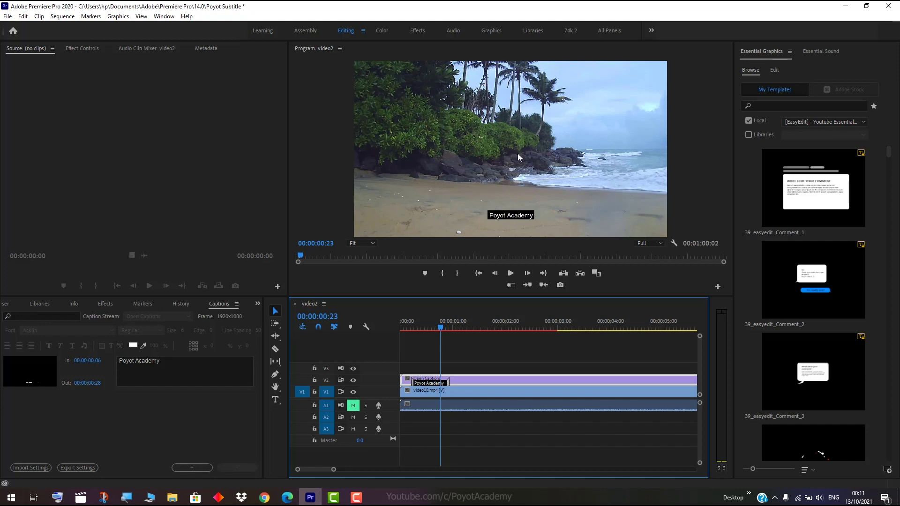
{"action": "mouse_move", "coordinate": [442, 328]}
{"action": "left_mouse_down"}
{"action": "mouse_move", "coordinate": [449, 331]}
{"action": "mouse_move", "coordinate": [439, 327]}
{"action": "left_mouse_up"}
{"action": "left_click_drag", "start_coordinate": [443, 326], "coordinate": [457, 326]}
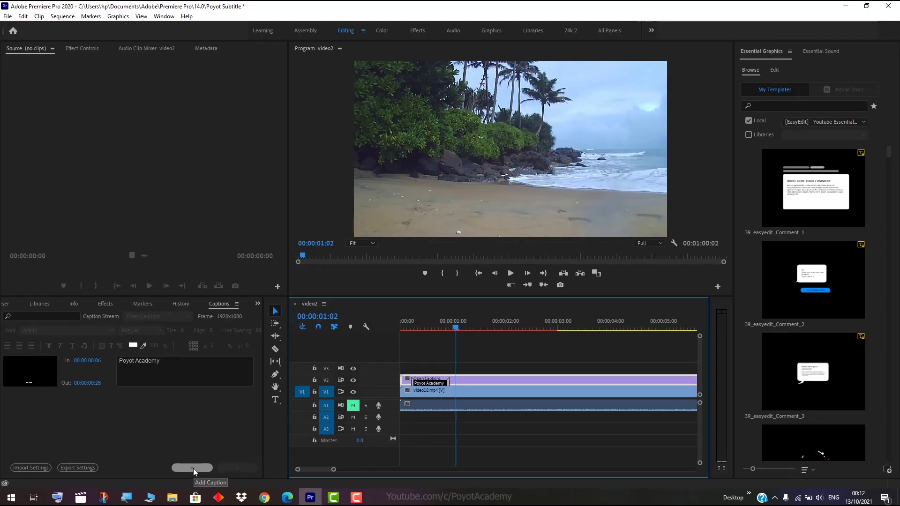
Add a second empty caption and trim its start to the playhead at 00:00:01:02
{"action": "left_click", "coordinate": [193, 468]}
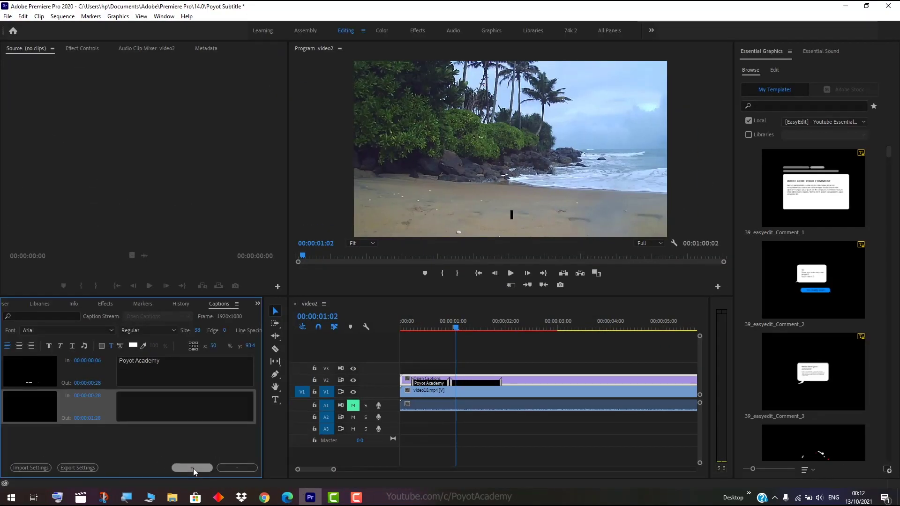
{"action": "left_click", "coordinate": [454, 383]}
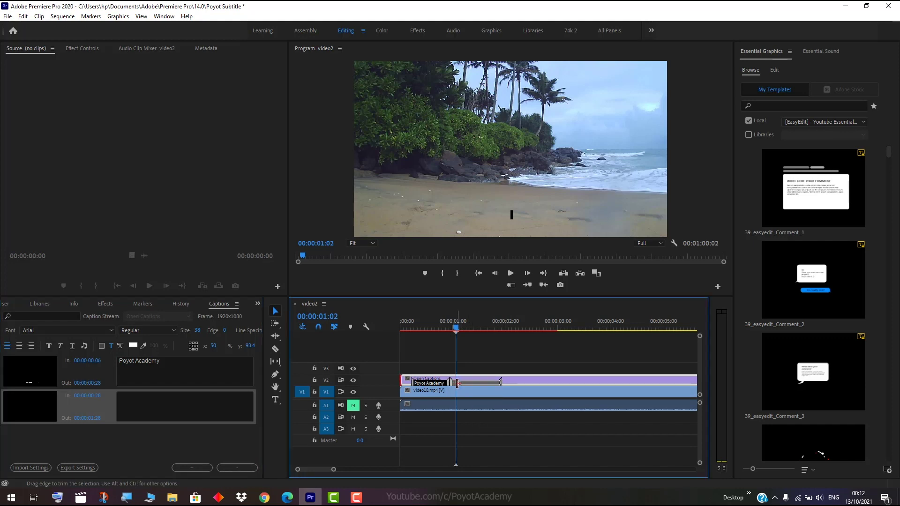
{"action": "left_click_drag", "start_coordinate": [457, 383], "coordinate": [457, 383]}
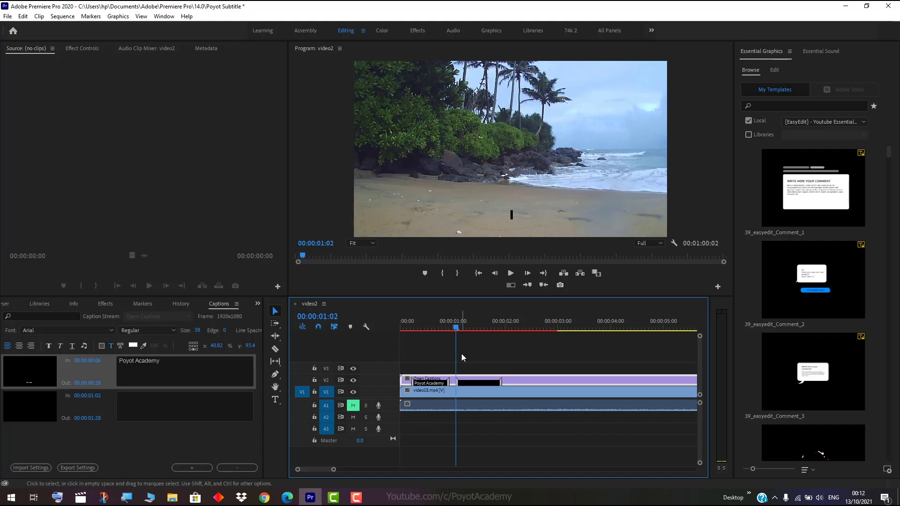
Enter 'Youtube Channel' as the second caption's text
{"action": "left_click_drag", "start_coordinate": [455, 328], "coordinate": [476, 326]}
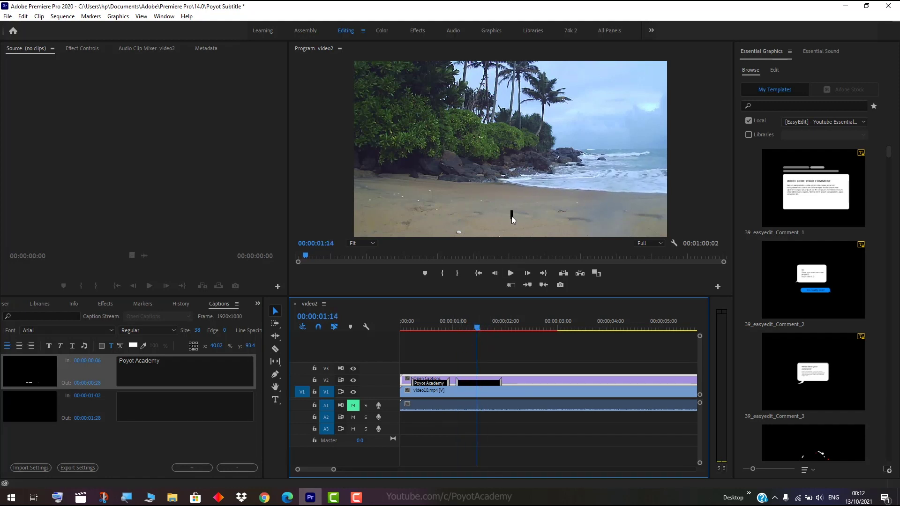
{"action": "left_click", "coordinate": [142, 406]}
{"action": "type", "text": "Y"}
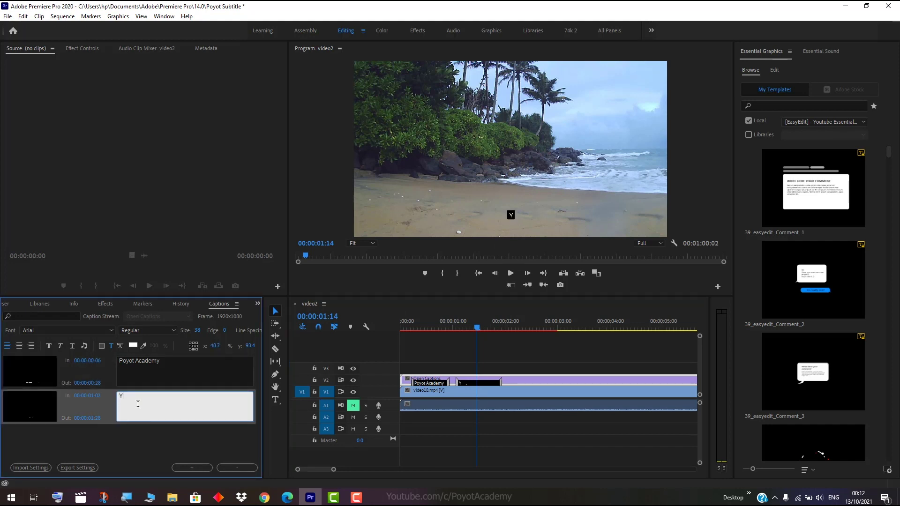
{"action": "type", "text": "outube "}
{"action": "type", "text": "Channel"}
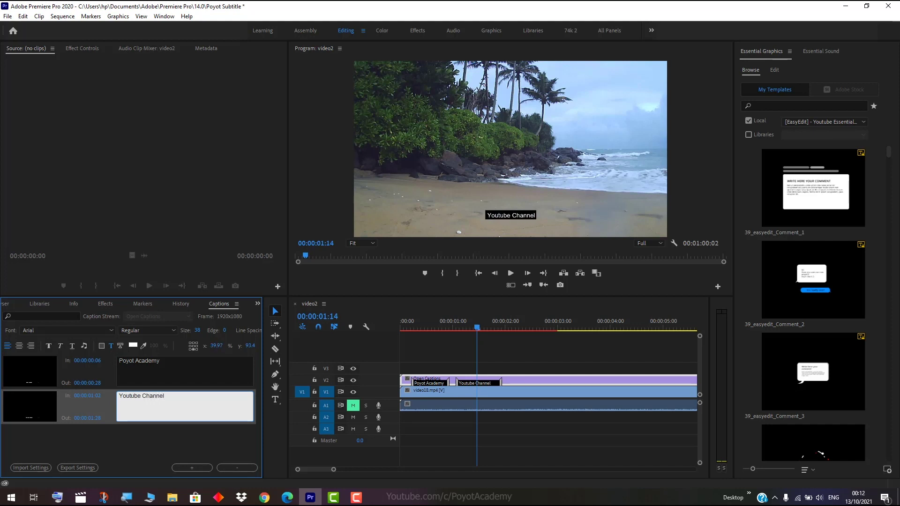
Play the sequence from the start twice to check both captions appear in order
{"action": "left_click", "coordinate": [408, 328]}
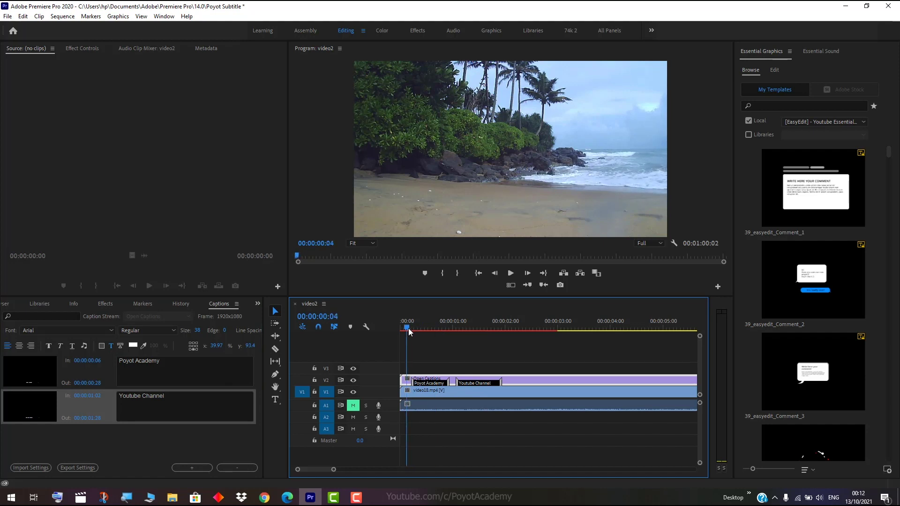
{"action": "key", "text": "space"}
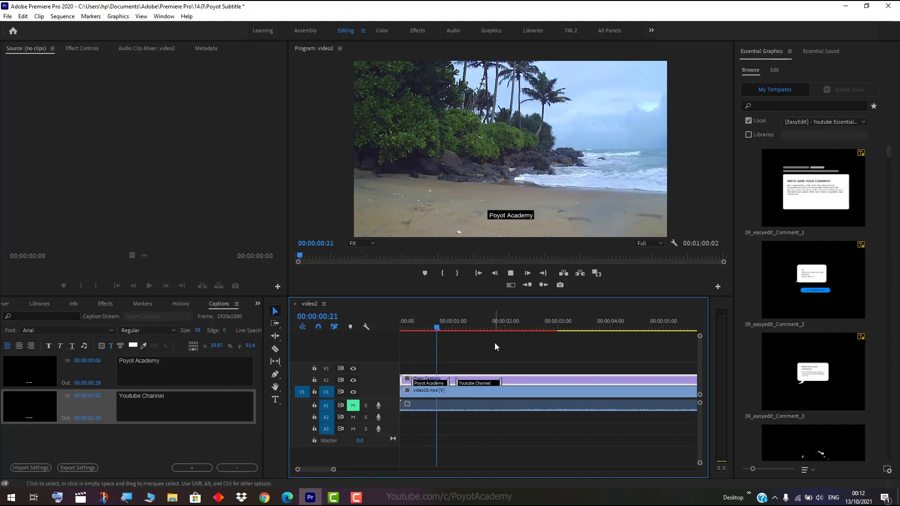
{"action": "key", "text": "space"}
{"action": "left_click", "coordinate": [407, 328]}
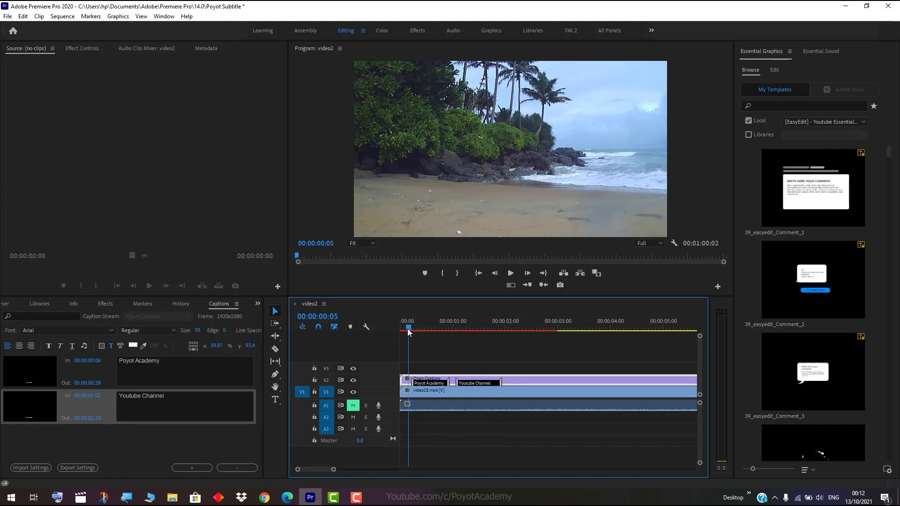
{"action": "key", "text": "space"}
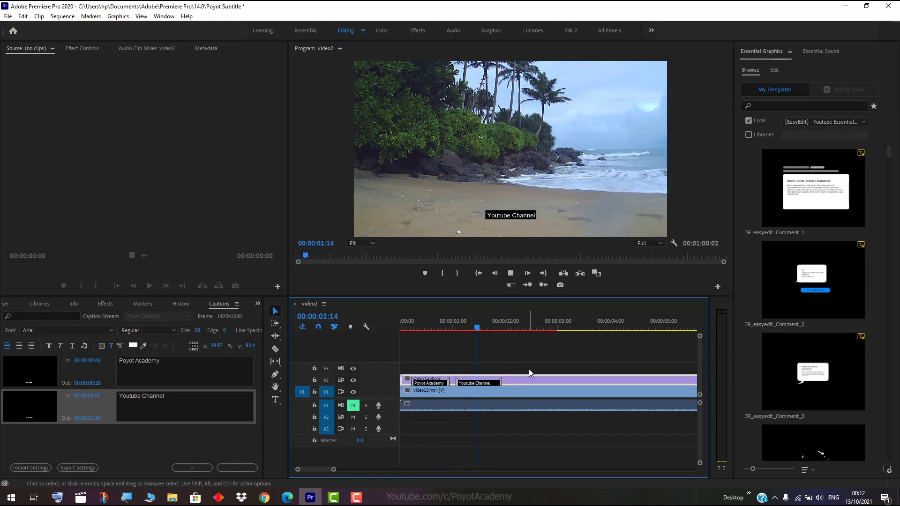
{"action": "key", "text": "space"}
{"action": "left_click_drag", "start_coordinate": [512, 327], "coordinate": [411, 328]}
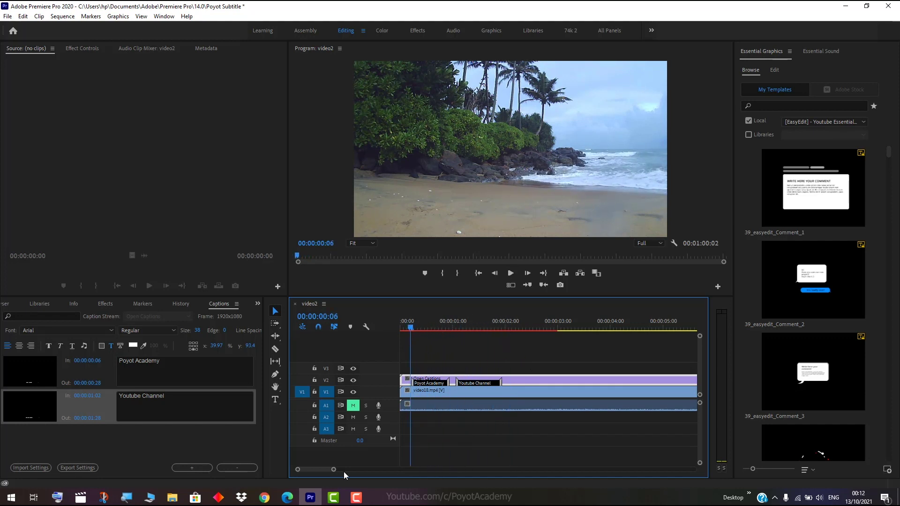
Zoom in on the two captions and select the Poyot Academy caption to preview it
{"action": "mouse_move", "coordinate": [334, 469]}
{"action": "left_mouse_down"}
{"action": "mouse_move", "coordinate": [366, 469]}
{"action": "mouse_move", "coordinate": [323, 469]}
{"action": "left_mouse_up"}
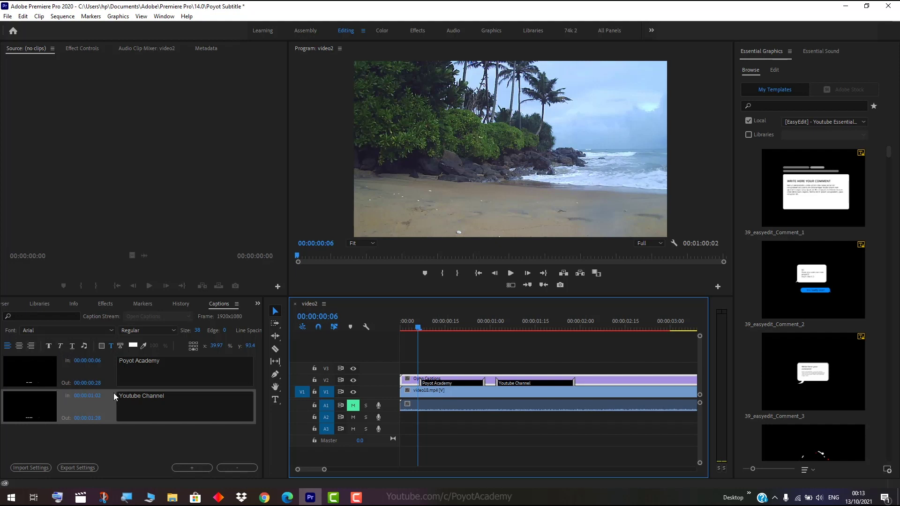
{"action": "left_click", "coordinate": [107, 375]}
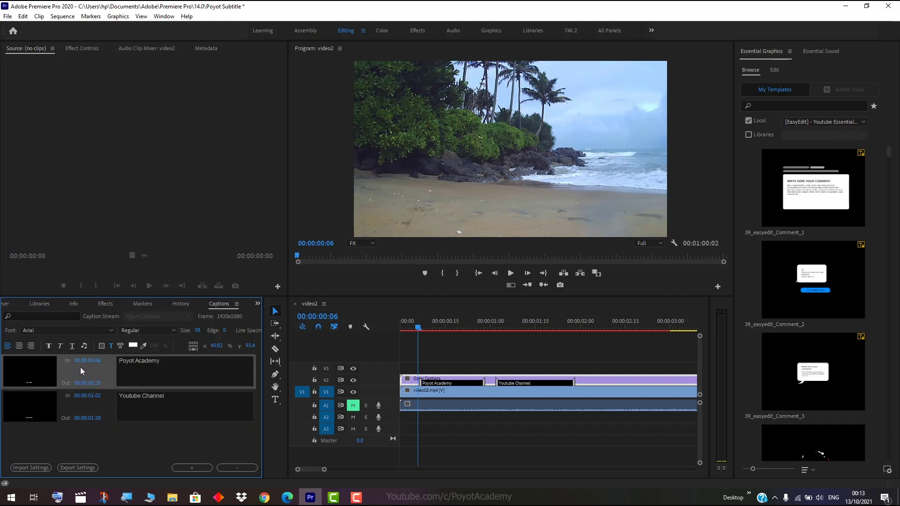
{"action": "left_click", "coordinate": [425, 327]}
{"action": "left_click_drag", "start_coordinate": [426, 328], "coordinate": [442, 328]}
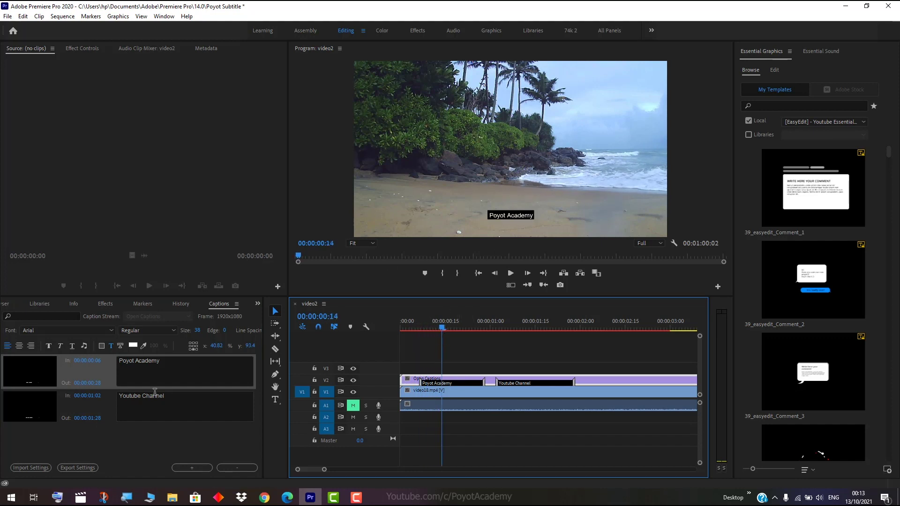
Center-align the caption, toggle bold and italic on then off, and try underline
{"action": "left_click", "coordinate": [21, 348]}
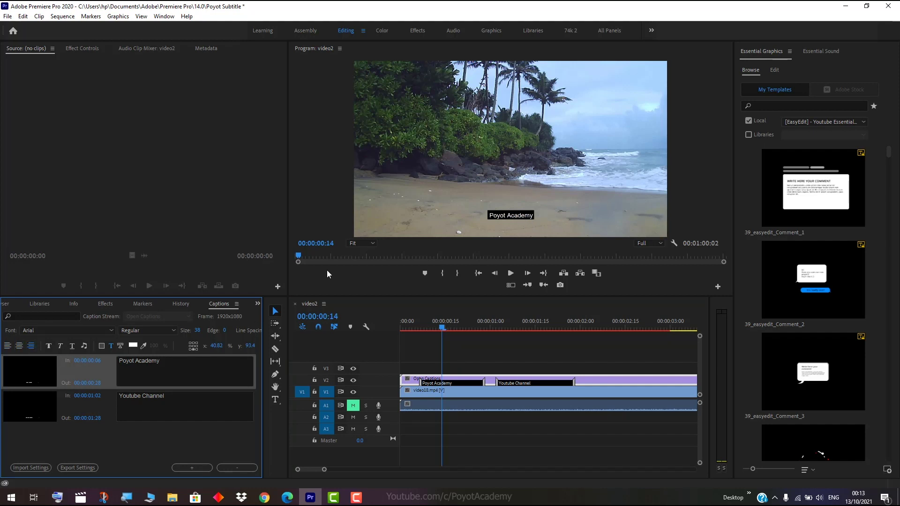
{"action": "left_click", "coordinate": [19, 346]}
{"action": "left_click", "coordinate": [50, 347]}
{"action": "left_click", "coordinate": [61, 346]}
{"action": "left_click", "coordinate": [51, 347]}
{"action": "left_click", "coordinate": [60, 347]}
{"action": "left_click", "coordinate": [71, 350]}
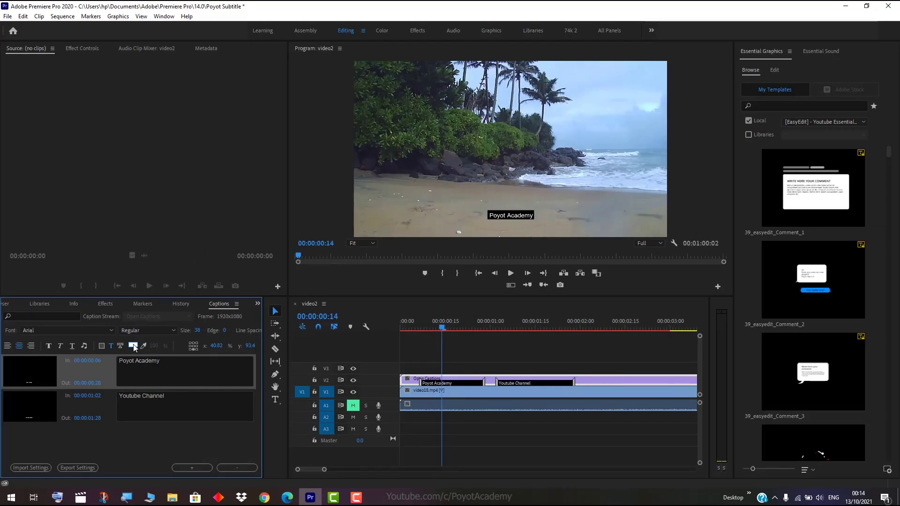
Set the Poyot Academy caption's text colour to yellow
{"action": "left_click", "coordinate": [133, 345]}
{"action": "left_click_drag", "start_coordinate": [392, 319], "coordinate": [394, 335]}
{"action": "left_click", "coordinate": [412, 256]}
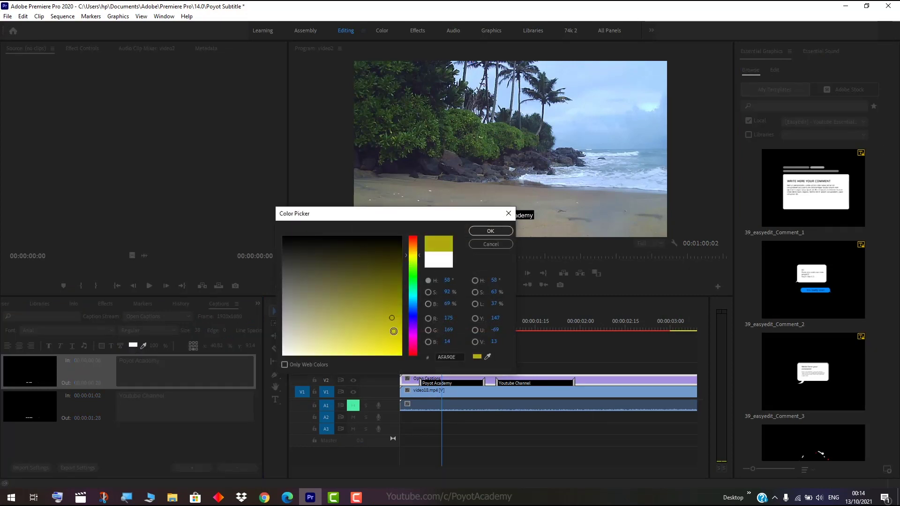
{"action": "left_click", "coordinate": [490, 231]}
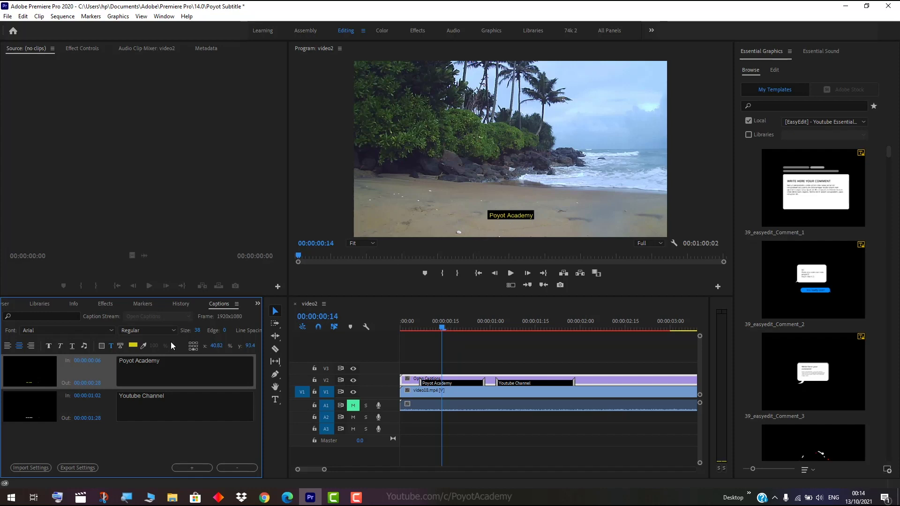
Set the caption background colour to red (ED0F0F)
{"action": "left_click", "coordinate": [100, 348]}
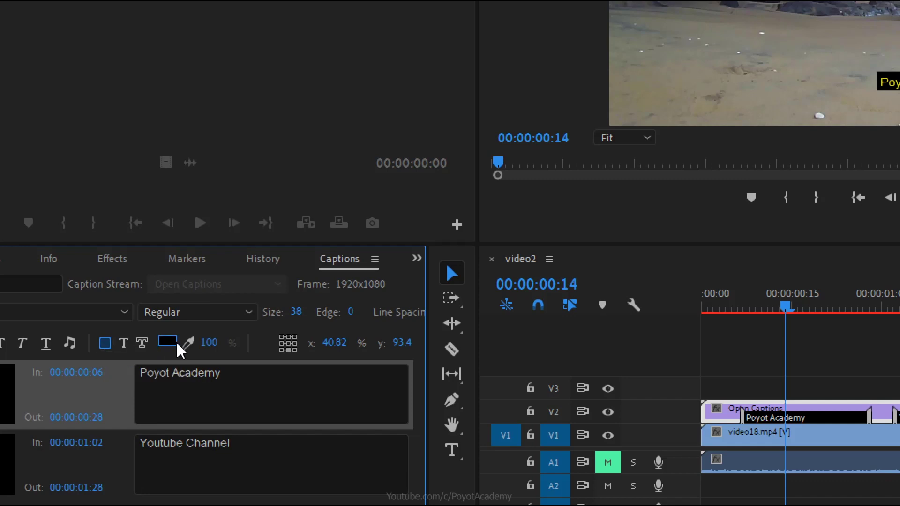
{"action": "left_click", "coordinate": [168, 342]}
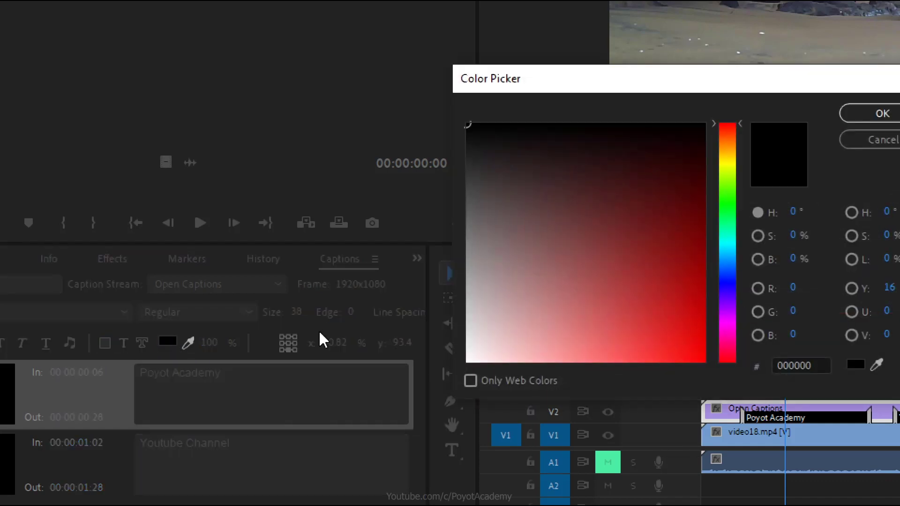
{"action": "left_click", "coordinate": [689, 347]}
{"action": "left_click", "coordinate": [690, 348]}
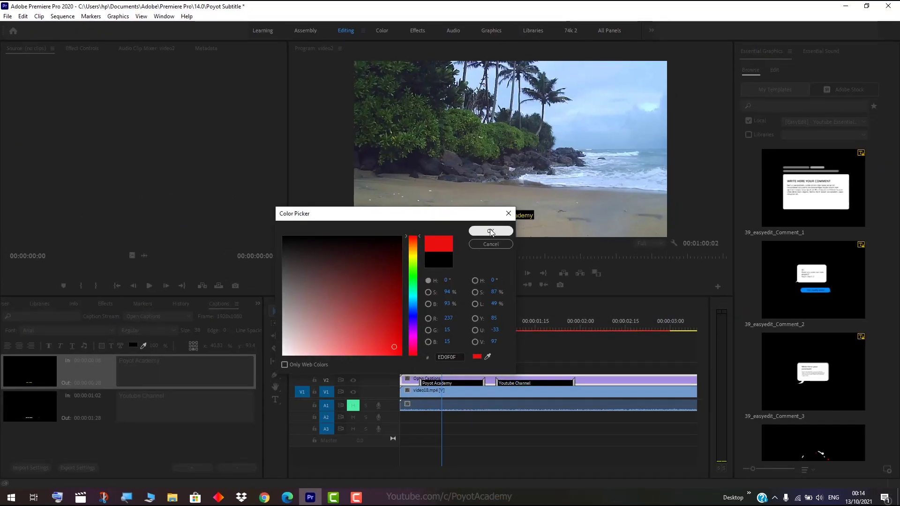
{"action": "left_click", "coordinate": [479, 233]}
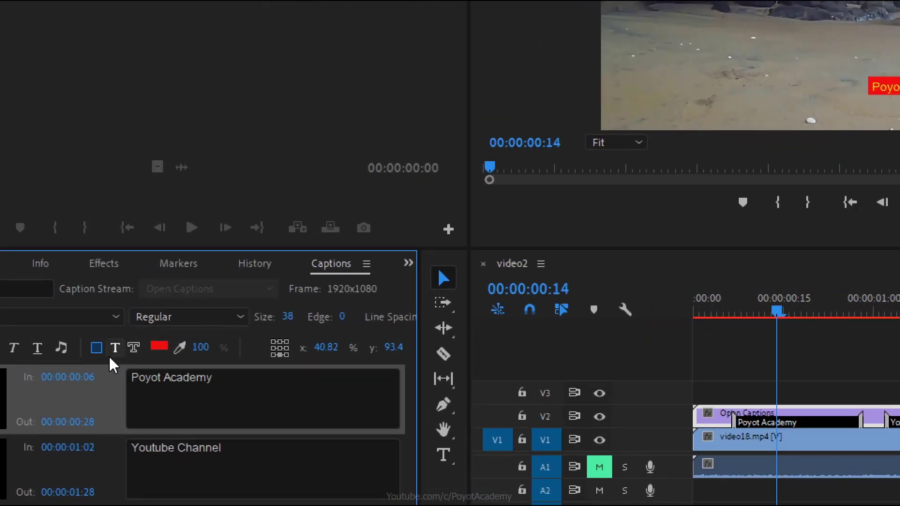
Set the caption edge colour to white (FFFFFF)
{"action": "left_click", "coordinate": [110, 353]}
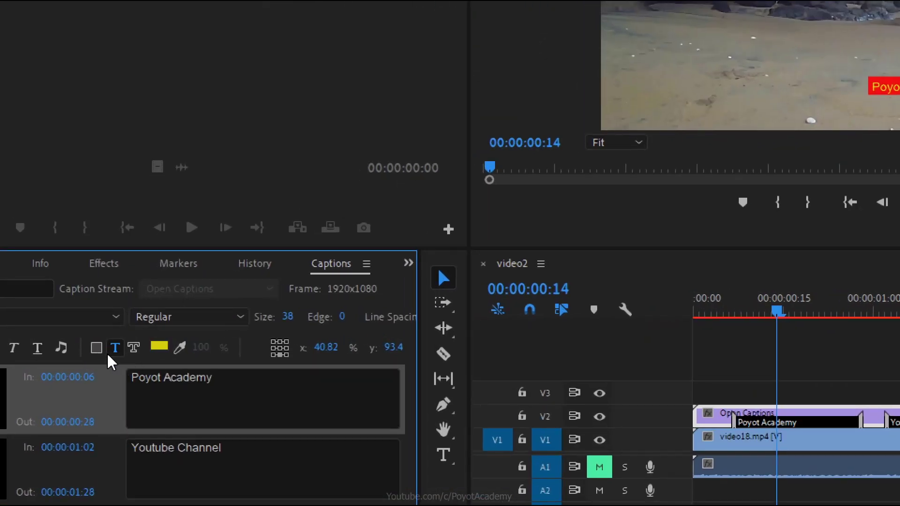
{"action": "left_click", "coordinate": [133, 348]}
{"action": "left_click", "coordinate": [158, 346]}
{"action": "left_click_drag", "start_coordinate": [547, 322], "coordinate": [450, 382]}
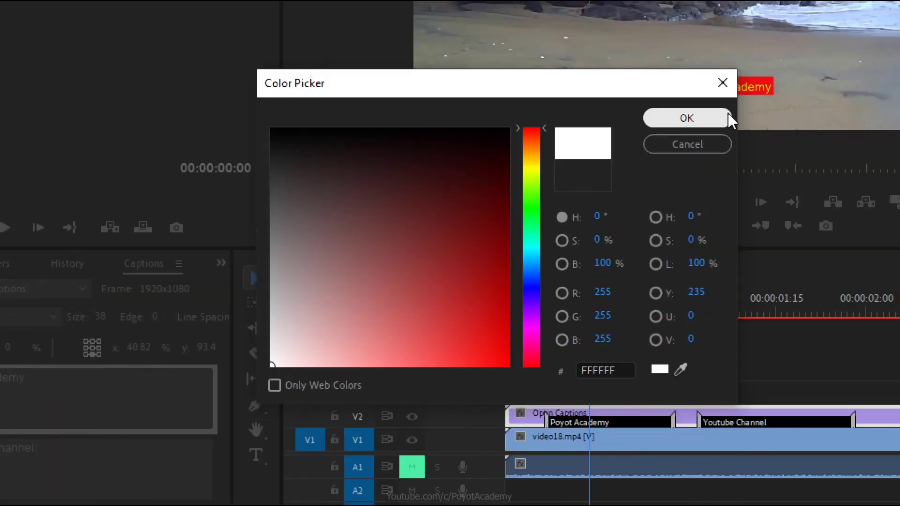
{"action": "left_click", "coordinate": [721, 119]}
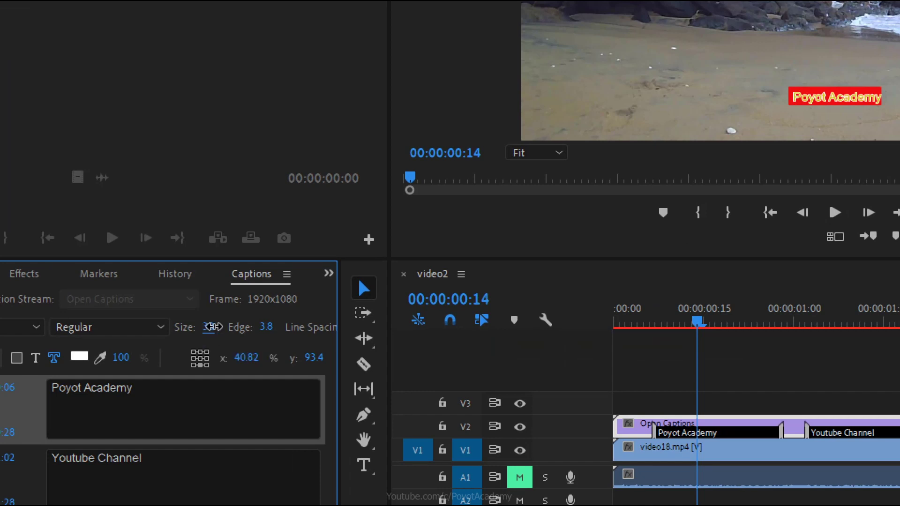
Enlarge the Poyot Academy caption to size 60 and set its outline width to 0
{"action": "left_click_drag", "start_coordinate": [229, 326], "coordinate": [237, 325]}
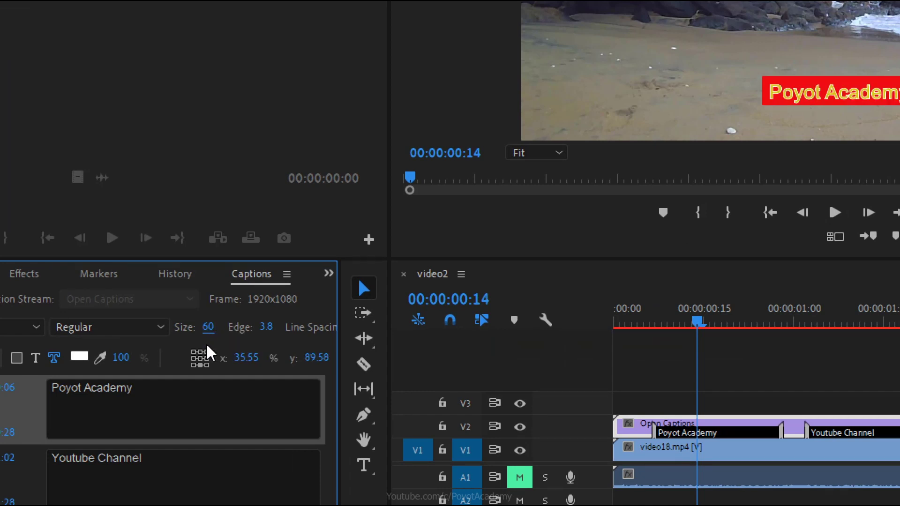
{"action": "left_click", "coordinate": [41, 358]}
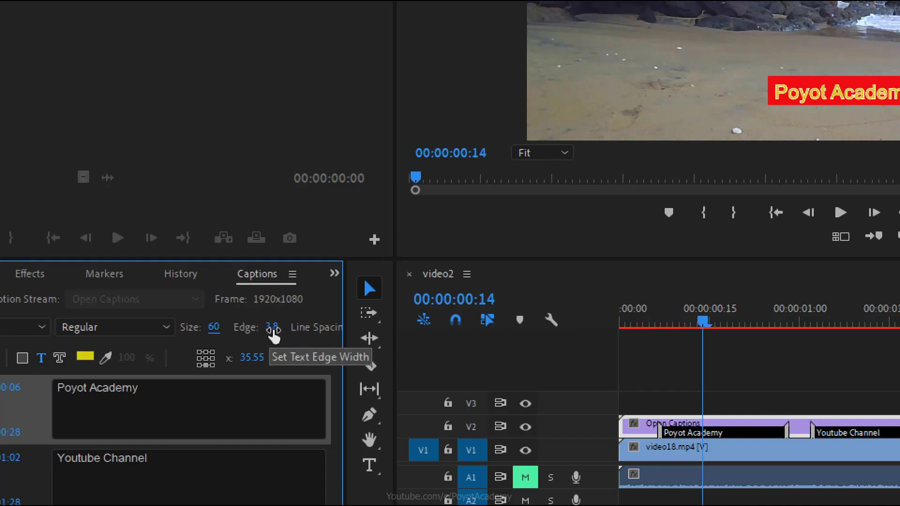
{"action": "left_click_drag", "start_coordinate": [273, 330], "coordinate": [299, 330]}
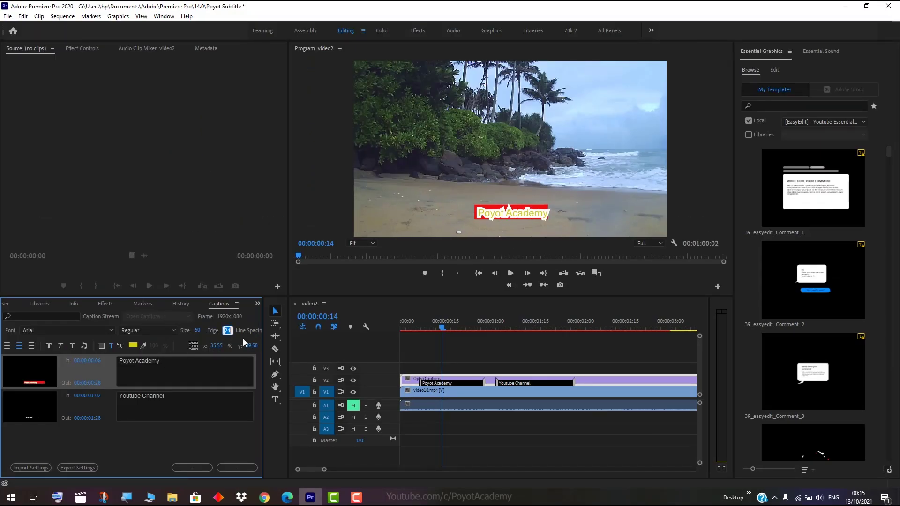
{"action": "type", "text": "1"}
{"action": "key", "text": "Return"}
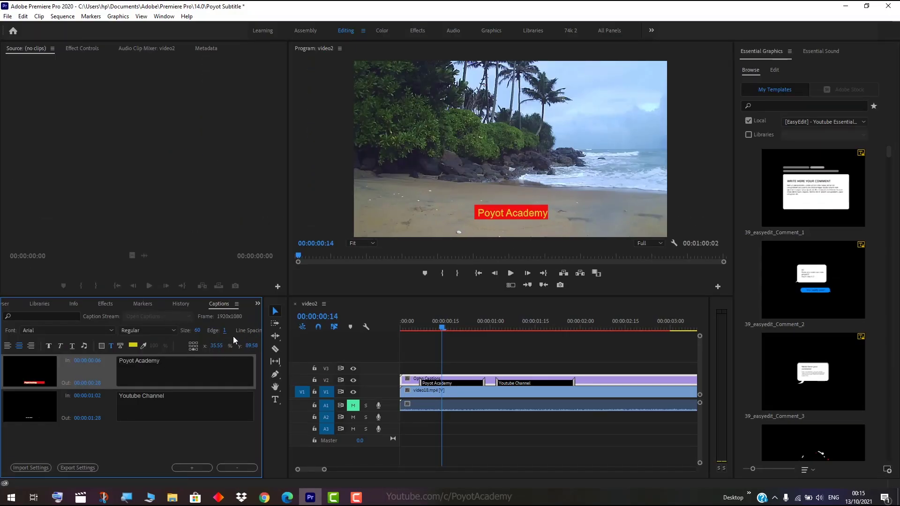
{"action": "type", "text": "0"}
{"action": "key", "text": "Return"}
{"action": "left_click_drag", "start_coordinate": [263, 349], "coordinate": [282, 349]}
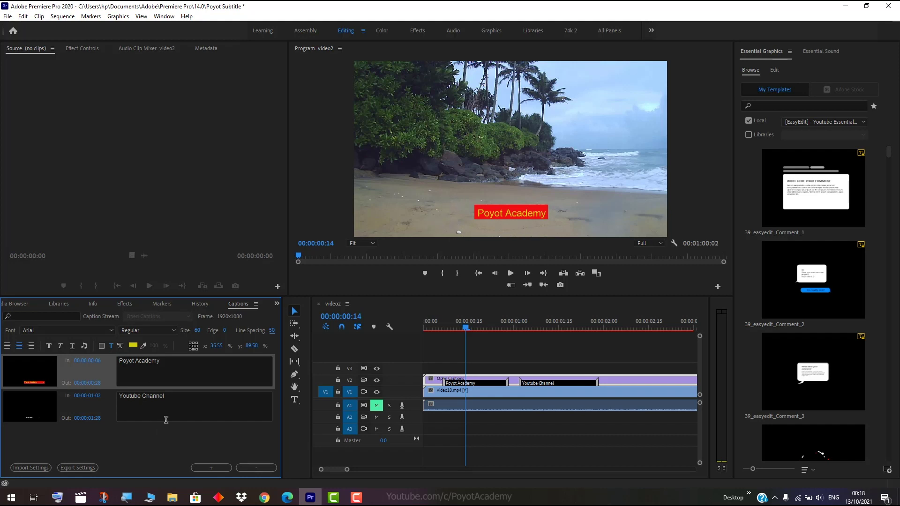
Add a second line 'Youtube Channel' under Poyot Academy in the first caption
{"action": "left_click", "coordinate": [187, 396]}
{"action": "left_click", "coordinate": [184, 365]}
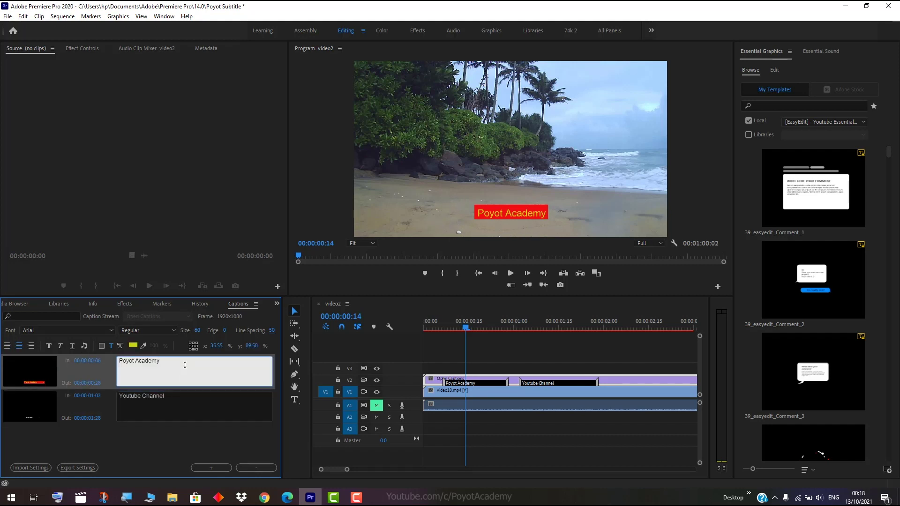
{"action": "key", "text": "Return"}
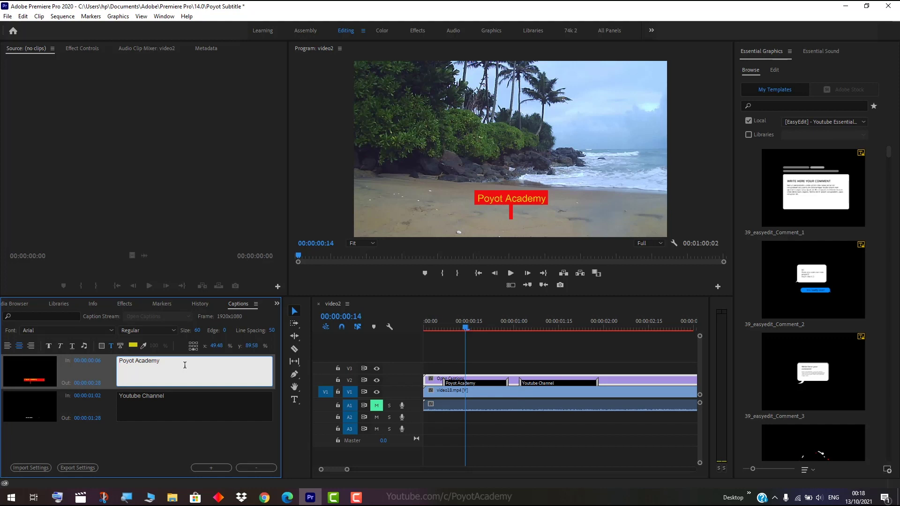
{"action": "type", "text": "Youtub"}
{"action": "type", "text": "e"}
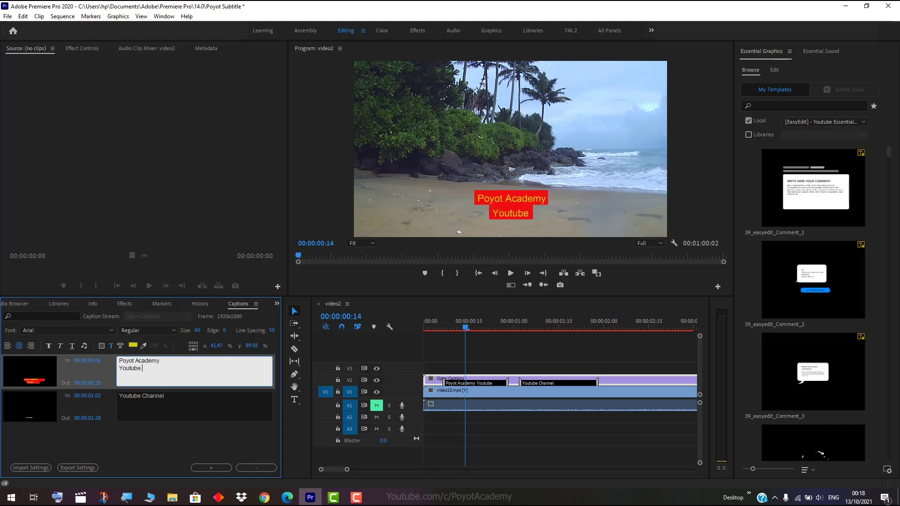
{"action": "type", "text": " Channel"}
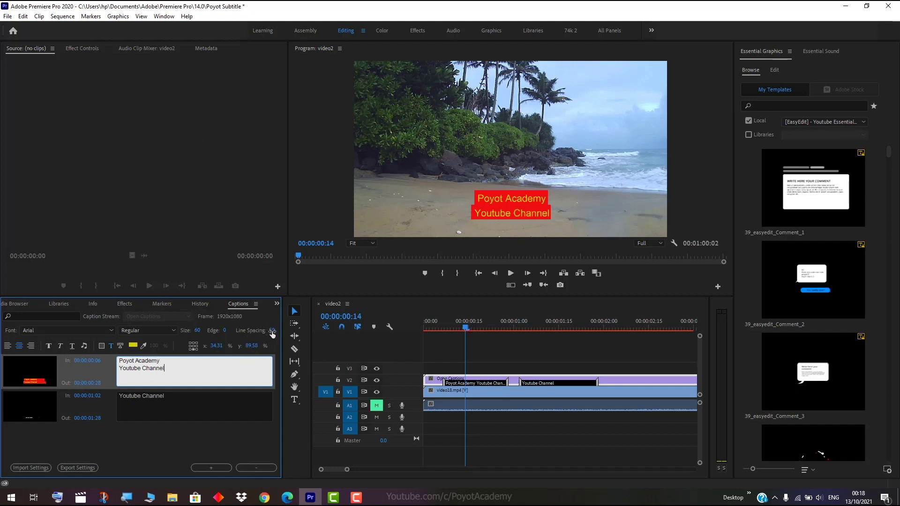
Set the caption's line spacing to 50
{"action": "left_click_drag", "start_coordinate": [272, 332], "coordinate": [283, 331]}
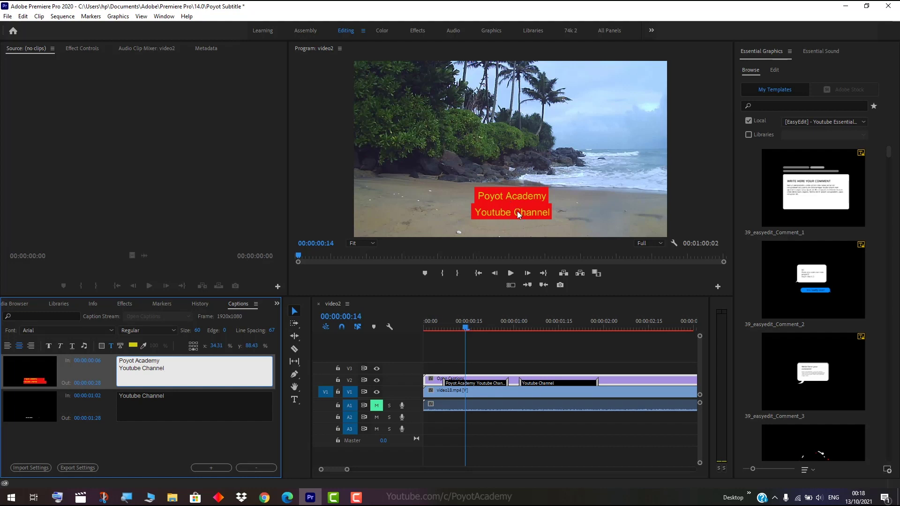
{"action": "mouse_move", "coordinate": [273, 331]}
{"action": "left_mouse_down"}
{"action": "mouse_move", "coordinate": [314, 331]}
{"action": "mouse_move", "coordinate": [234, 334]}
{"action": "left_mouse_up"}
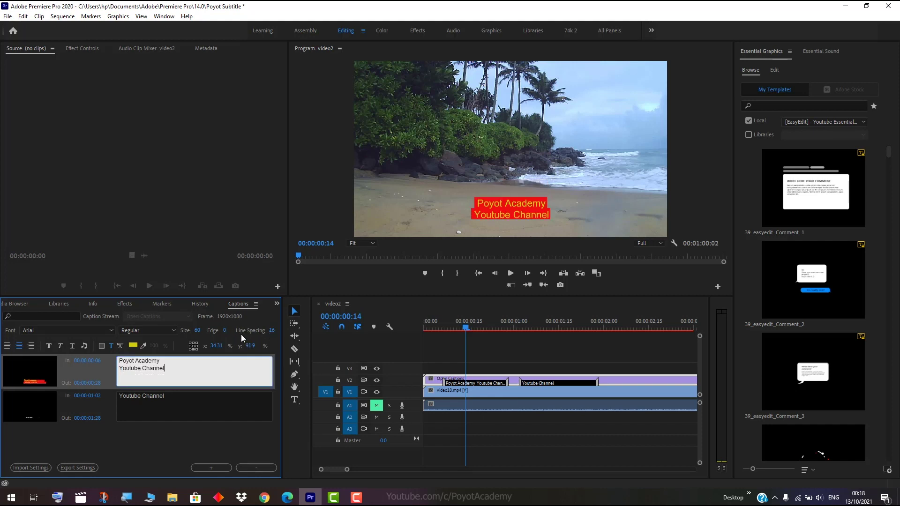
{"action": "left_click", "coordinate": [273, 330]}
{"action": "type", "text": "50"}
{"action": "key", "text": "Return"}
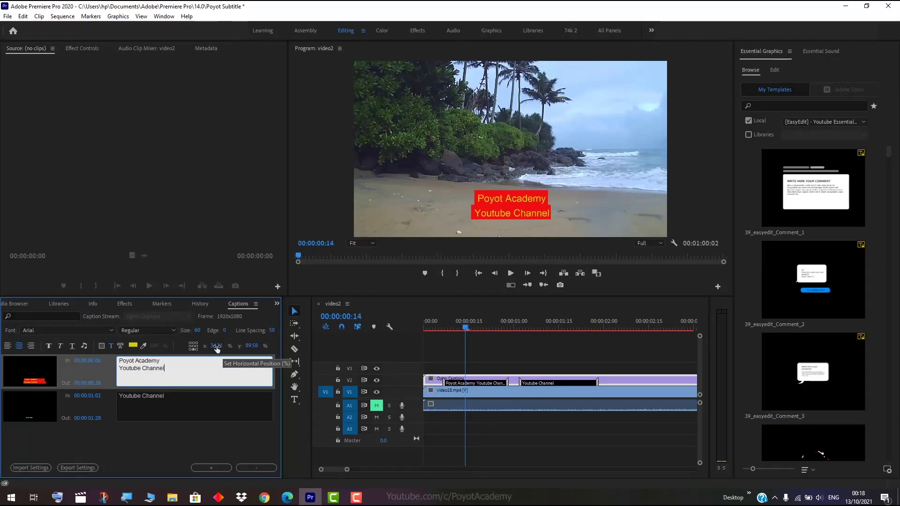
Try shifting the caption and its Youtube Channel line horizontally
{"action": "mouse_move", "coordinate": [215, 347]}
{"action": "left_mouse_down"}
{"action": "mouse_move", "coordinate": [199, 346]}
{"action": "mouse_move", "coordinate": [224, 346]}
{"action": "left_mouse_up"}
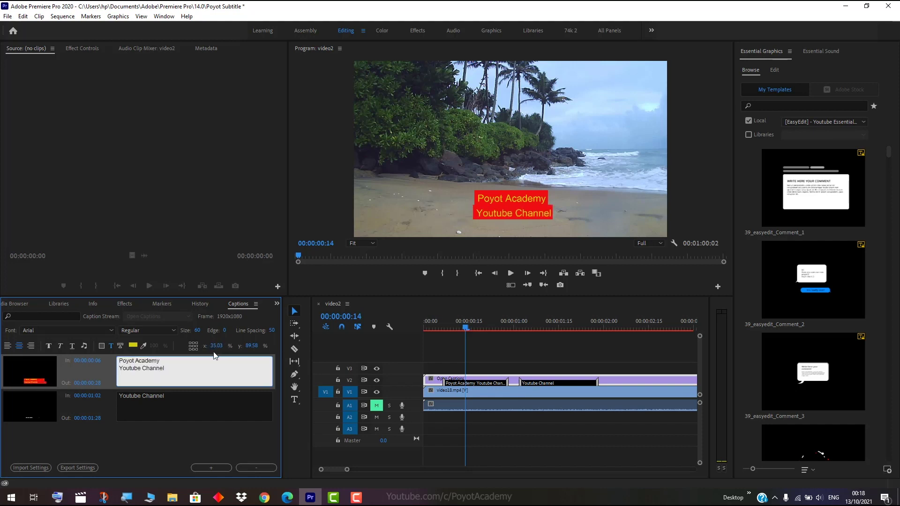
{"action": "triple_click", "coordinate": [148, 368]}
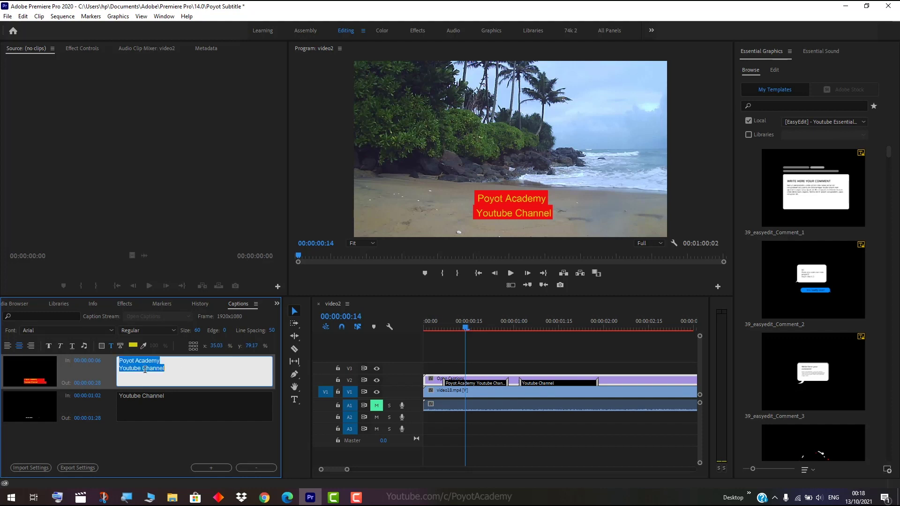
{"action": "left_click", "coordinate": [144, 368]}
{"action": "left_click_drag", "start_coordinate": [164, 371], "coordinate": [120, 369]}
{"action": "left_click_drag", "start_coordinate": [214, 345], "coordinate": [218, 345]}
{"action": "left_click", "coordinate": [170, 362]}
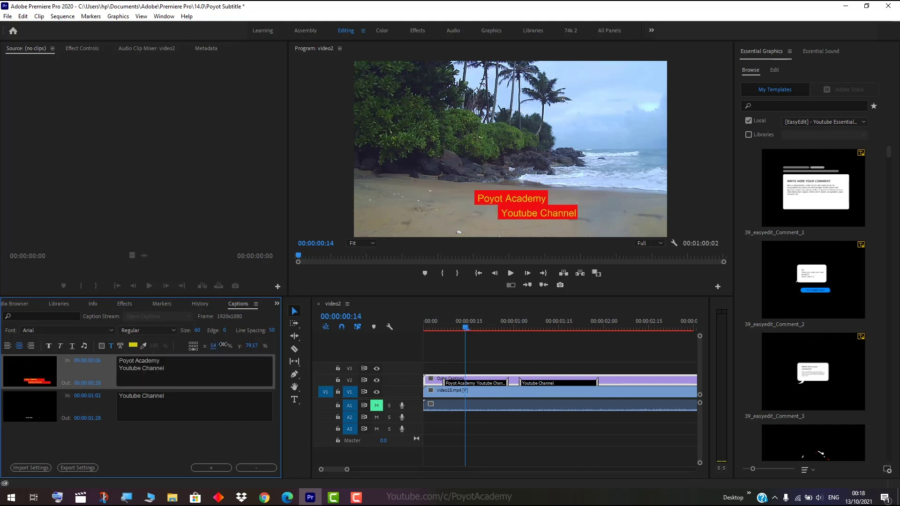
{"action": "mouse_move", "coordinate": [215, 346]}
{"action": "left_mouse_down"}
{"action": "mouse_move", "coordinate": [225, 347]}
{"action": "mouse_move", "coordinate": [211, 347]}
{"action": "left_mouse_up"}
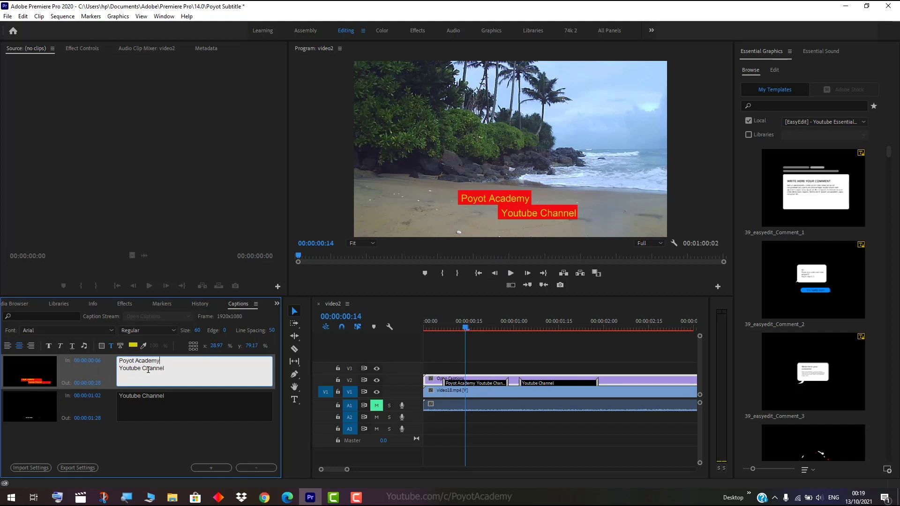
Set both caption lines to x position 35, then preview a few frames later
{"action": "left_click_drag", "start_coordinate": [164, 369], "coordinate": [107, 361]}
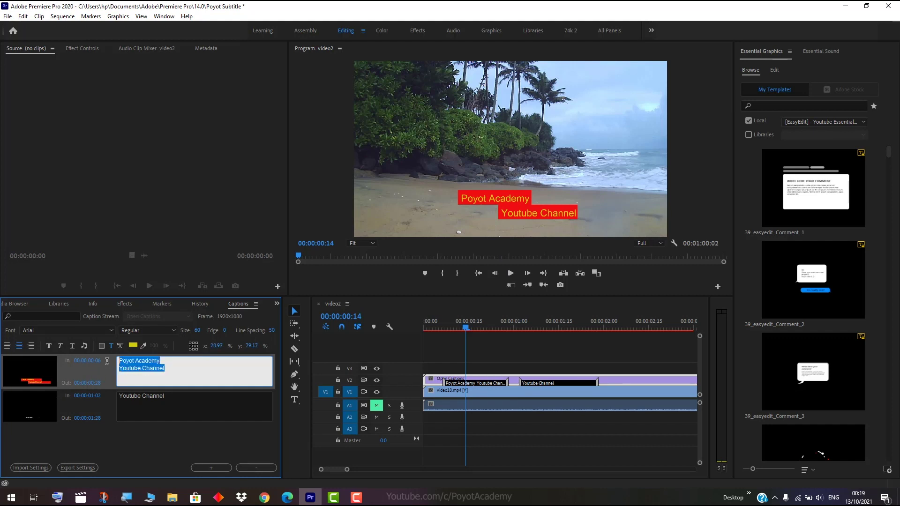
{"action": "left_click", "coordinate": [217, 346]}
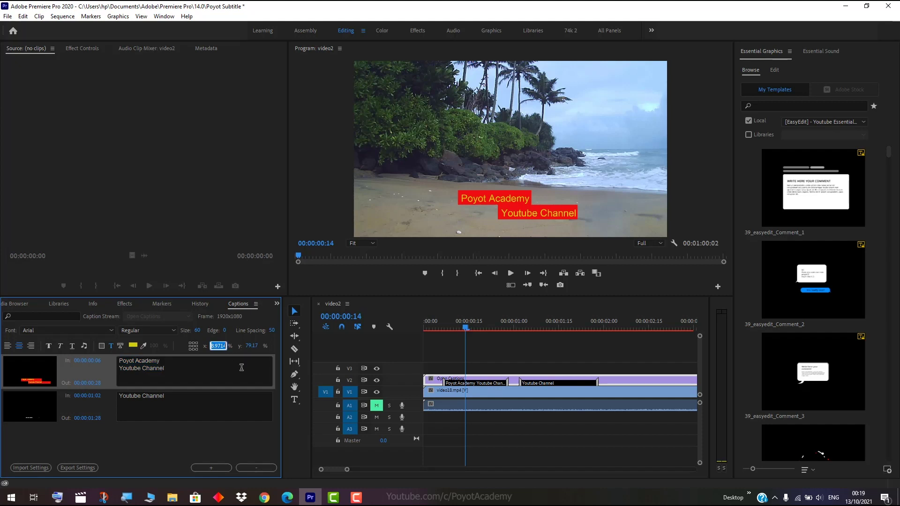
{"action": "type", "text": "35"}
{"action": "key", "text": "Return"}
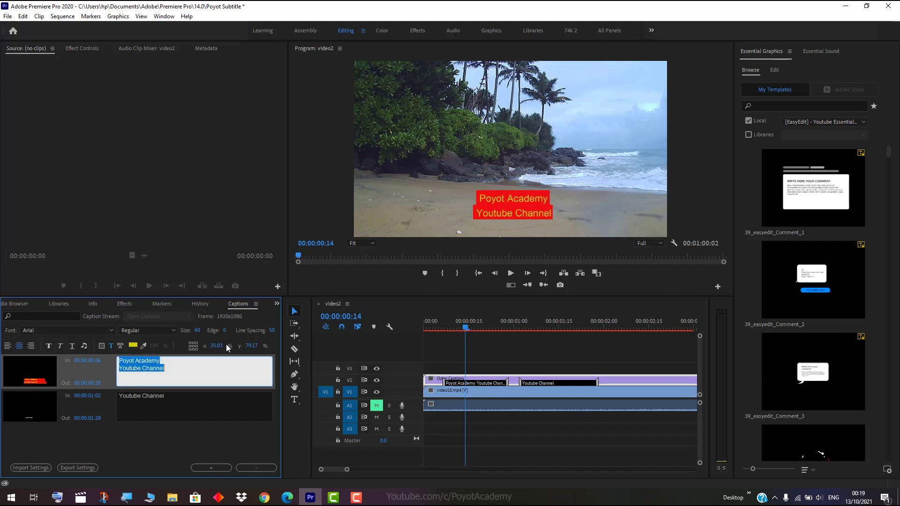
{"action": "left_click", "coordinate": [160, 365]}
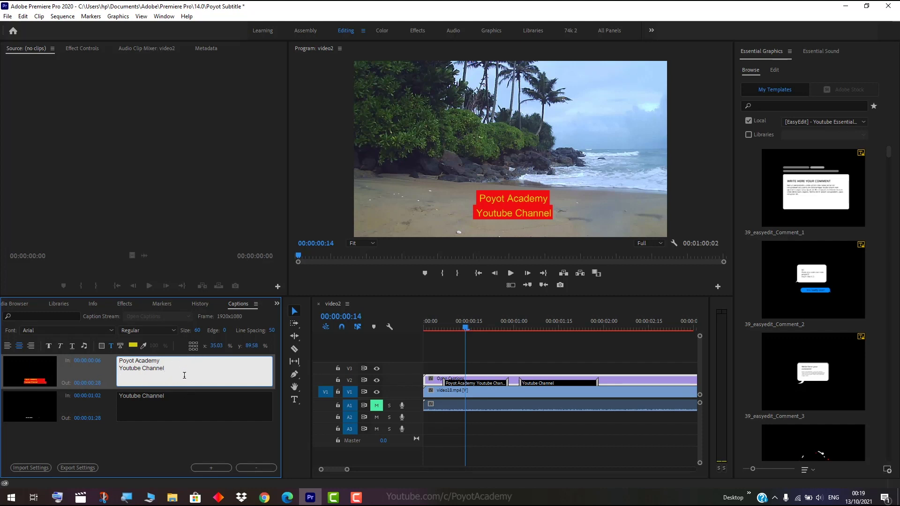
{"action": "key", "text": "ctrl+a"}
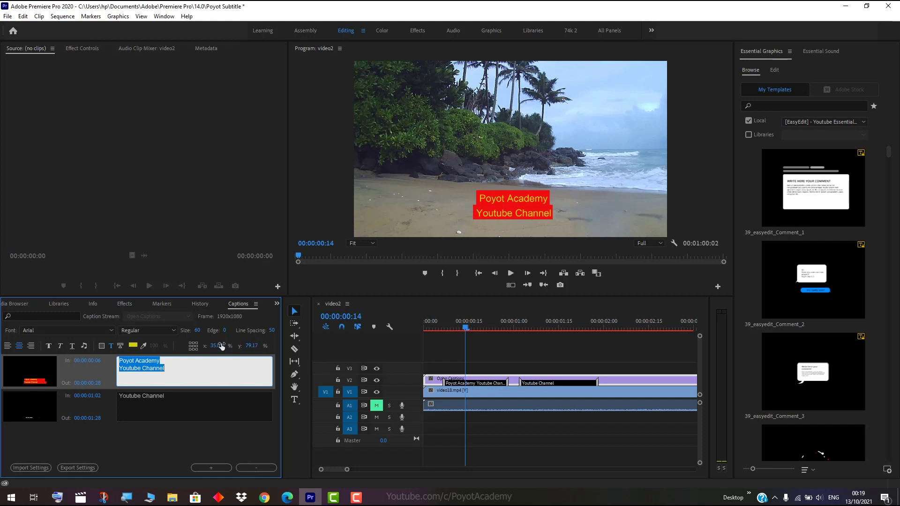
{"action": "left_click", "coordinate": [217, 368]}
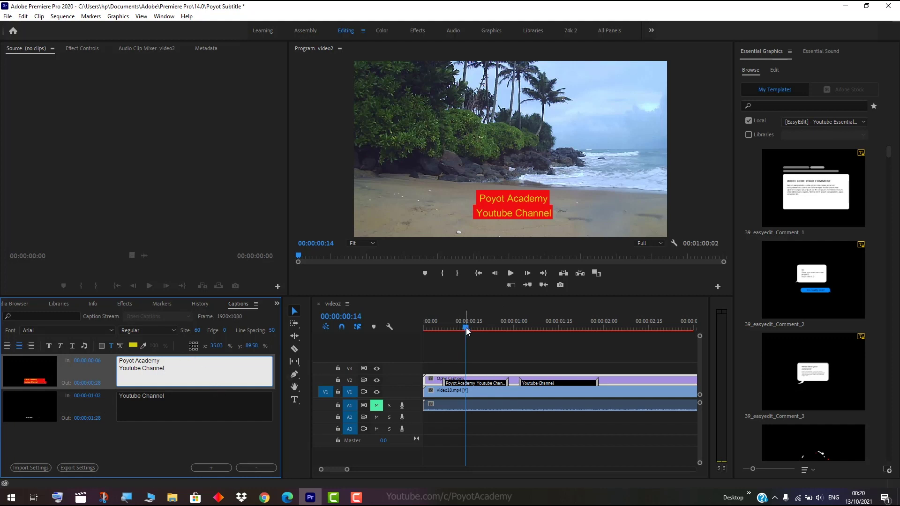
{"action": "mouse_move", "coordinate": [474, 328]}
{"action": "left_mouse_down"}
{"action": "mouse_move", "coordinate": [535, 333]}
{"action": "mouse_move", "coordinate": [459, 336]}
{"action": "left_mouse_up"}
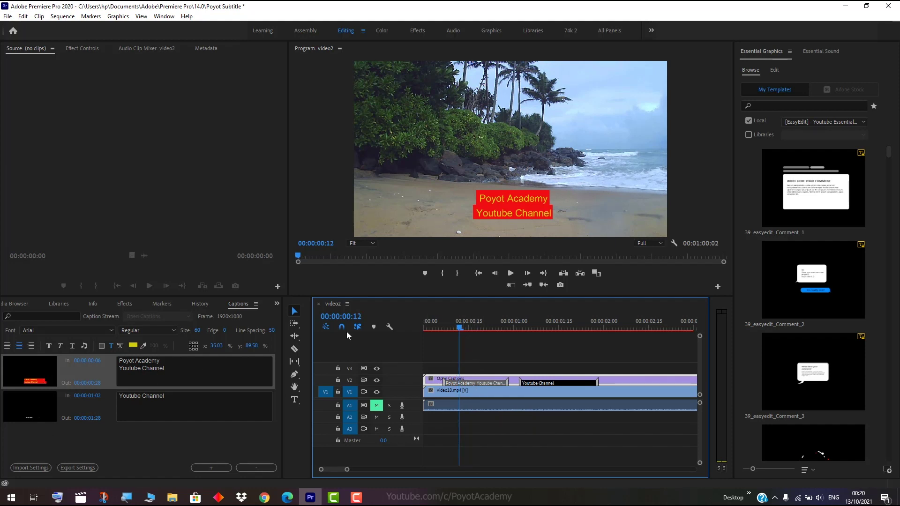
Scrub through the two-line caption and stop on the Youtube Channel caption
{"action": "mouse_move", "coordinate": [460, 328]}
{"action": "left_mouse_down"}
{"action": "mouse_move", "coordinate": [573, 339]}
{"action": "mouse_move", "coordinate": [442, 339]}
{"action": "mouse_move", "coordinate": [481, 327]}
{"action": "mouse_move", "coordinate": [459, 327]}
{"action": "left_mouse_up"}
{"action": "left_click_drag", "start_coordinate": [460, 330], "coordinate": [487, 329]}
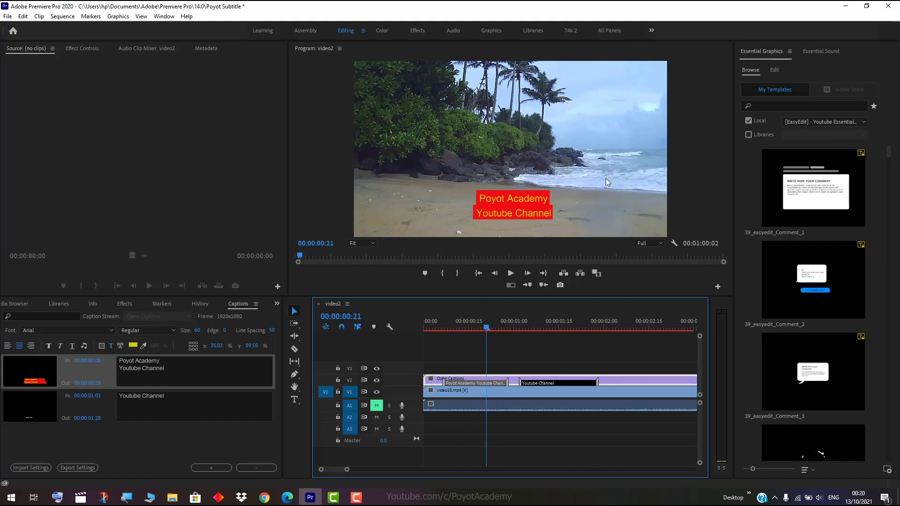
{"action": "left_click_drag", "start_coordinate": [484, 327], "coordinate": [546, 333]}
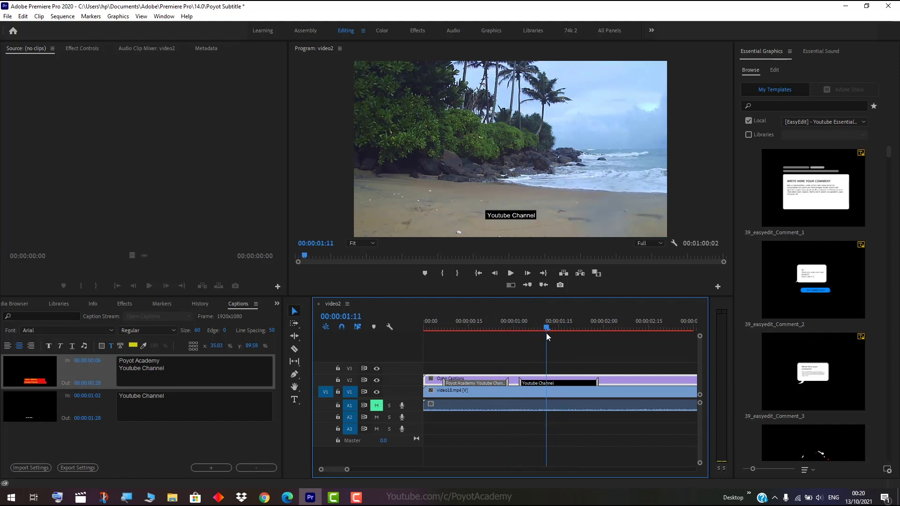
{"action": "left_click_drag", "start_coordinate": [546, 333], "coordinate": [537, 330]}
{"action": "left_click", "coordinate": [543, 384]}
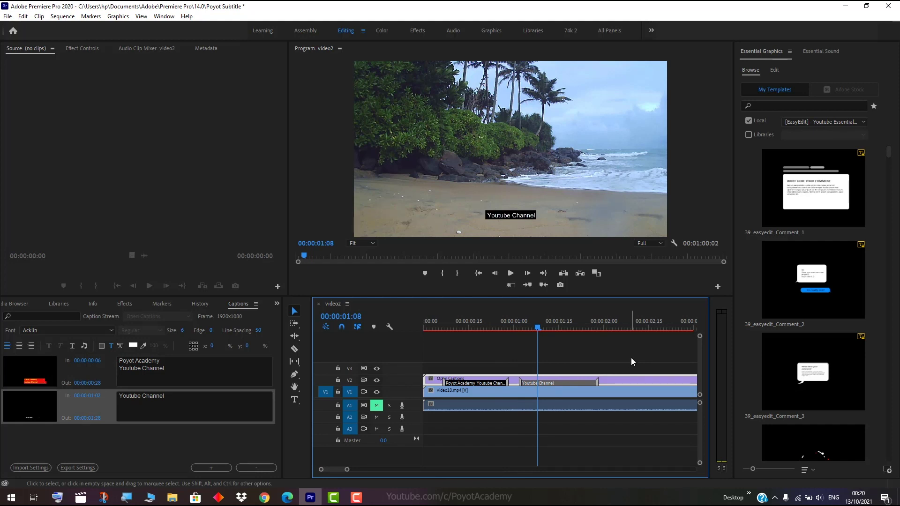
{"action": "left_click", "coordinate": [600, 363]}
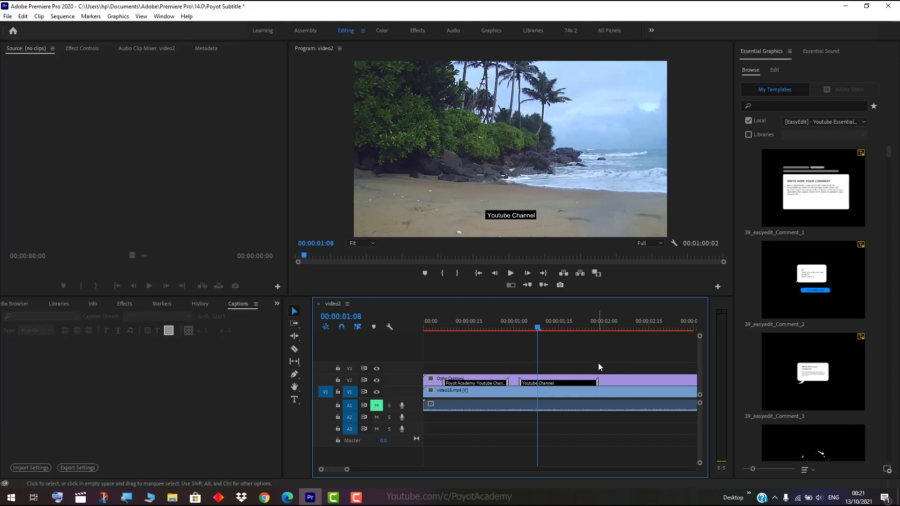
{"action": "left_click", "coordinate": [463, 385]}
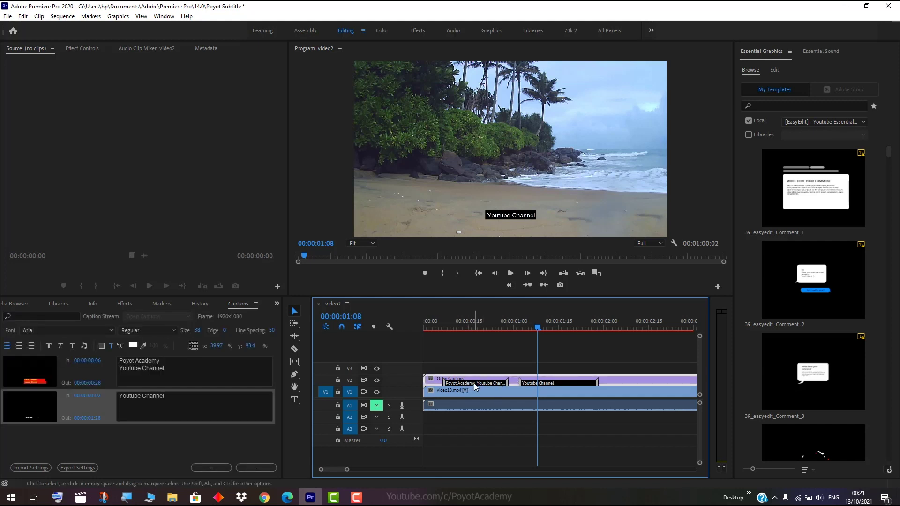
{"action": "left_click", "coordinate": [473, 384]}
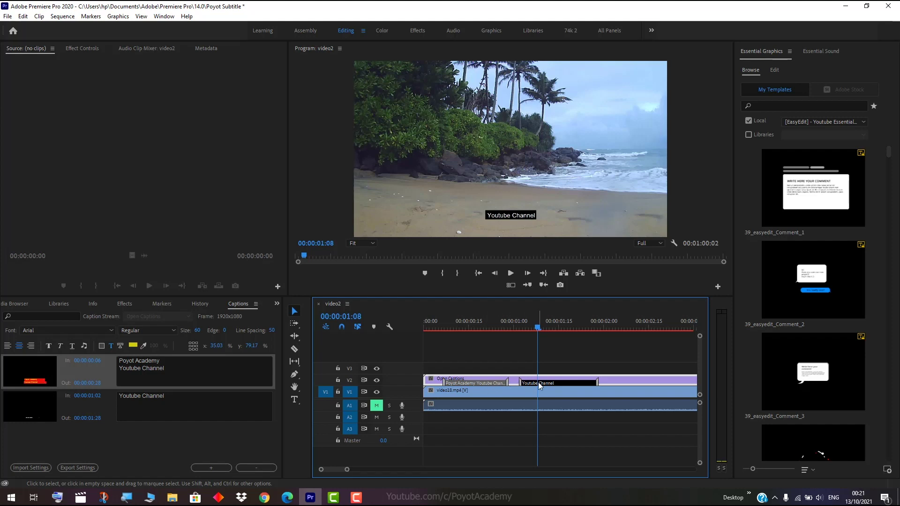
{"action": "left_click", "coordinate": [553, 384]}
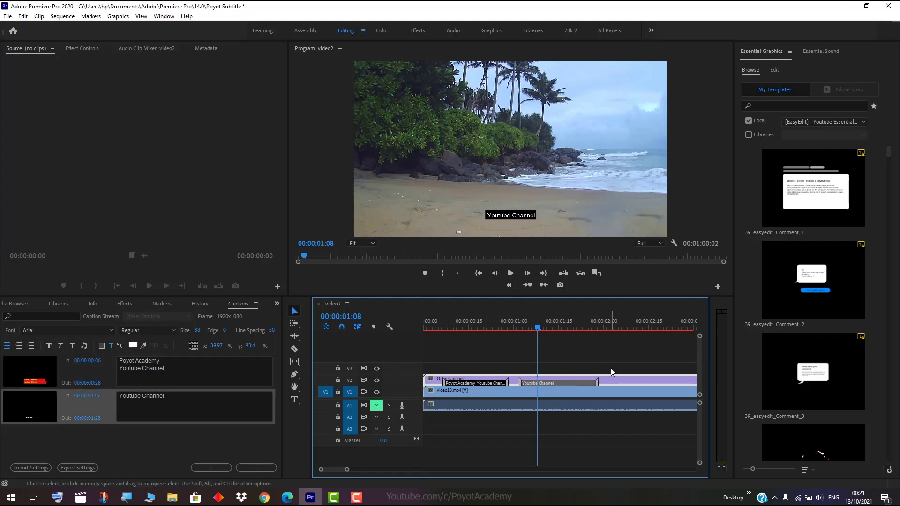
{"action": "left_click", "coordinate": [619, 380]}
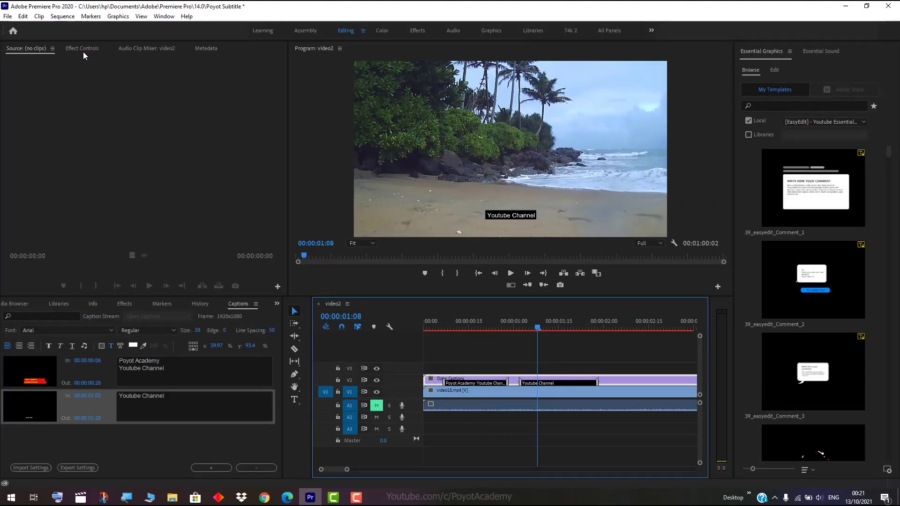
Show the Effect Controls for the Open Captions clip on V2
{"action": "left_click", "coordinate": [83, 52]}
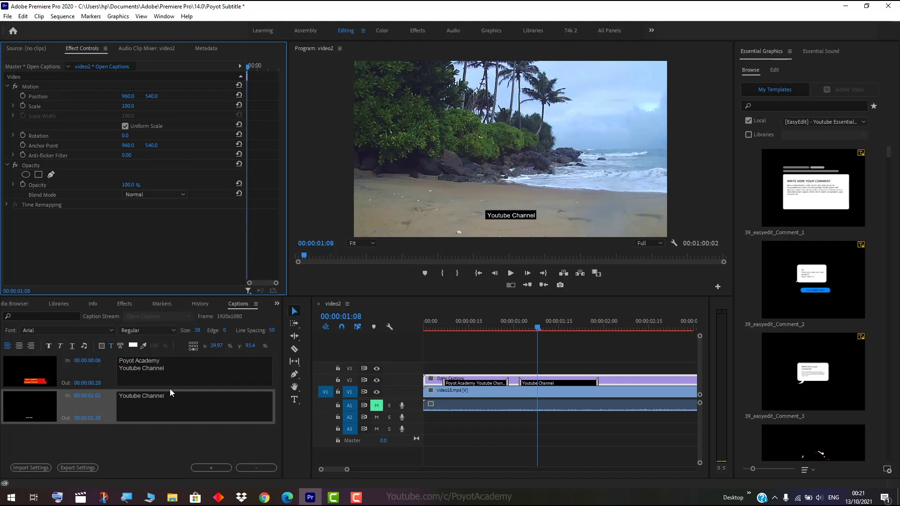
{"action": "left_click", "coordinate": [107, 382]}
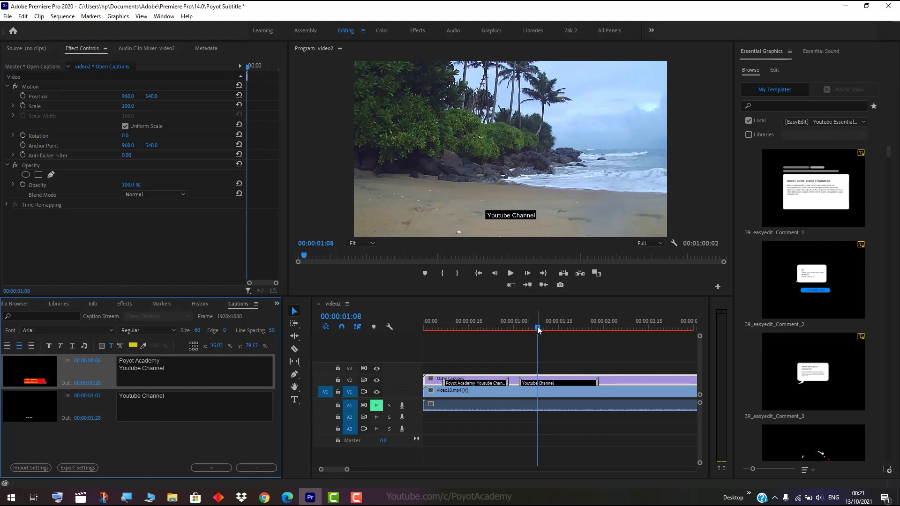
{"action": "left_click", "coordinate": [626, 380]}
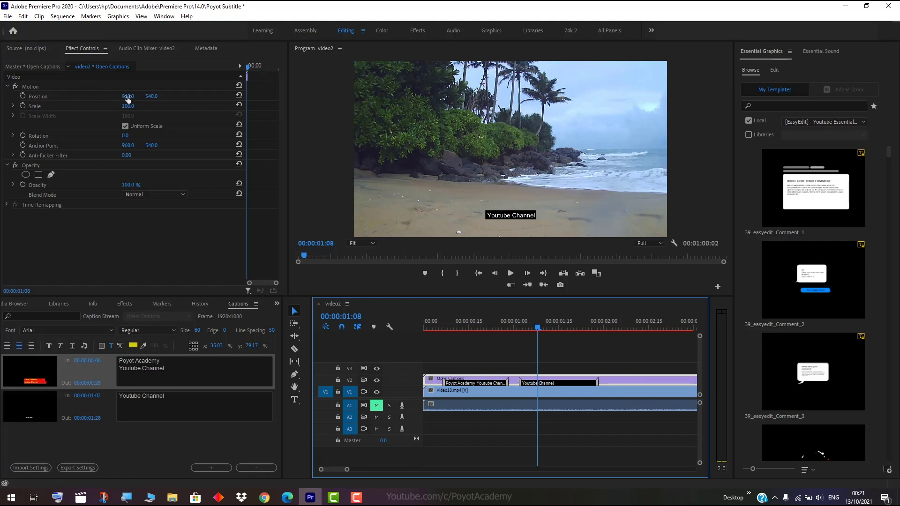
Move the captions to x 948 and try vertical positions of 400 and 600
{"action": "left_click_drag", "start_coordinate": [127, 98], "coordinate": [138, 97]}
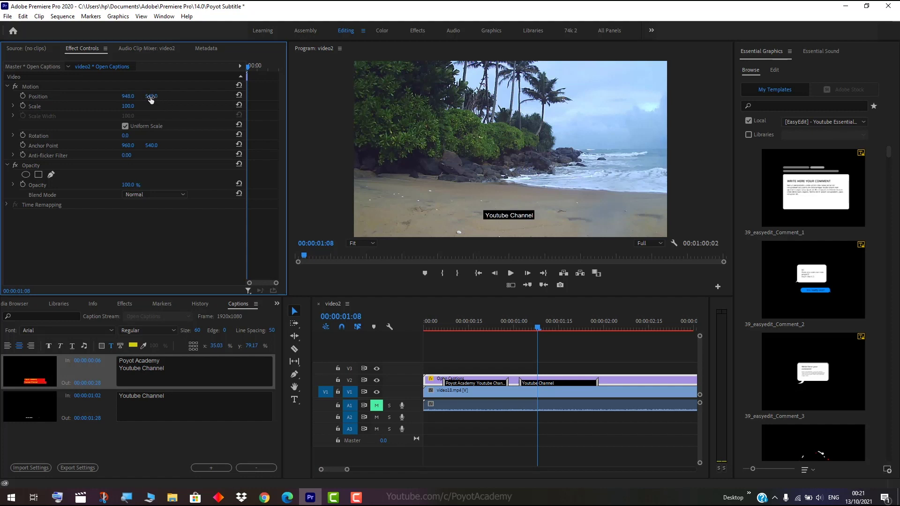
{"action": "left_click_drag", "start_coordinate": [150, 99], "coordinate": [156, 97]}
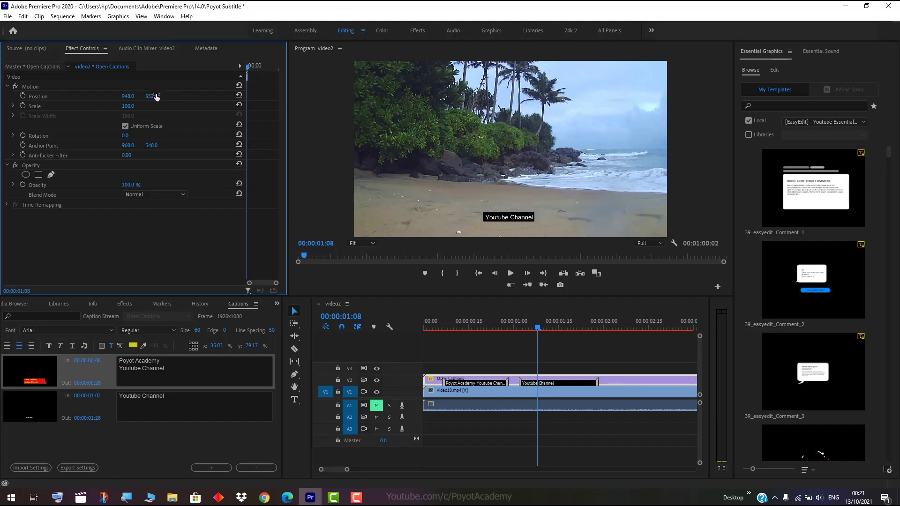
{"action": "left_click_drag", "start_coordinate": [536, 328], "coordinate": [534, 328]}
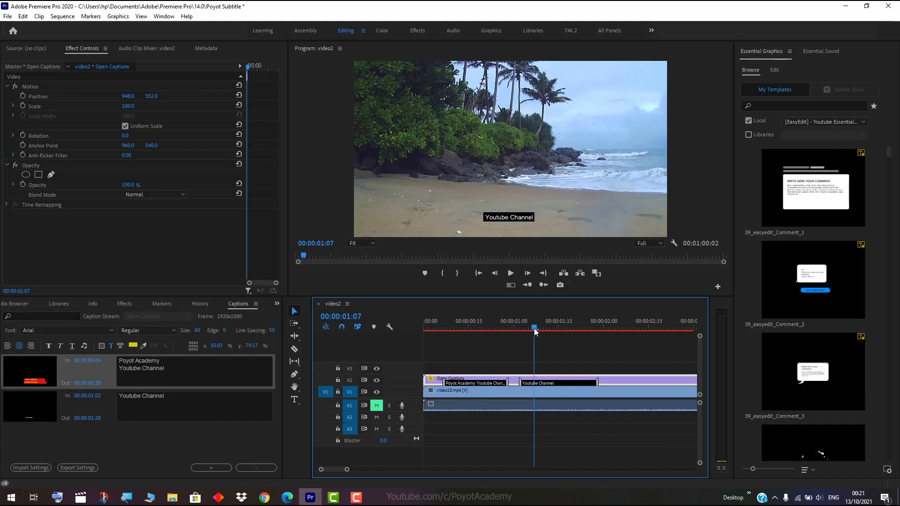
{"action": "left_click", "coordinate": [153, 97]}
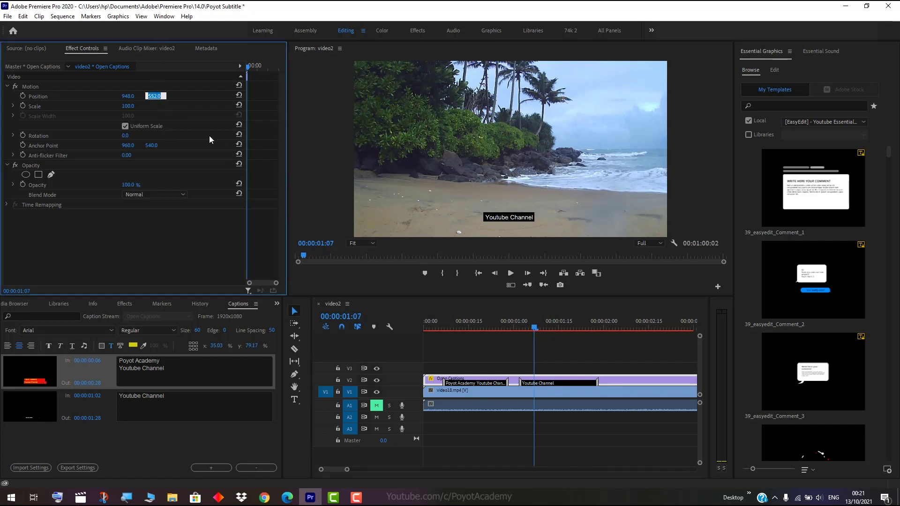
{"action": "type", "text": "400"}
{"action": "key", "text": "Return"}
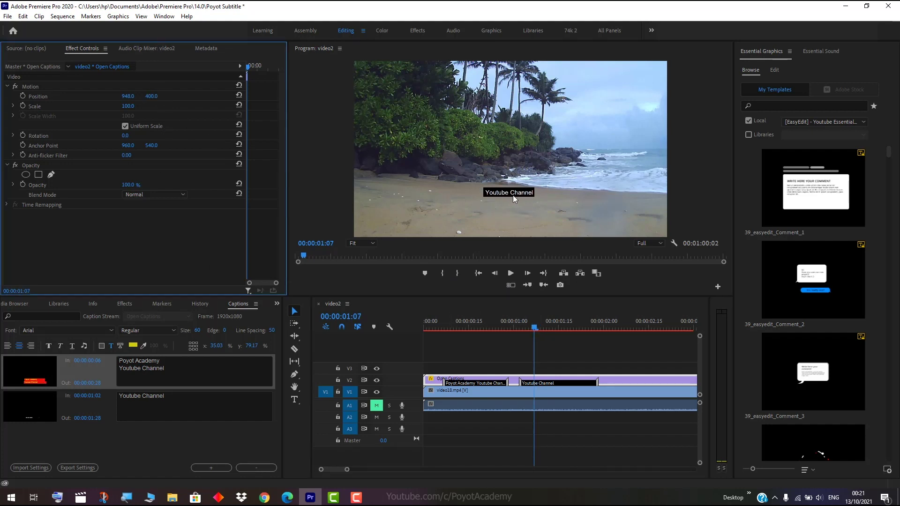
{"action": "left_click_drag", "start_coordinate": [151, 96], "coordinate": [152, 97]}
{"action": "left_click", "coordinate": [153, 97]}
{"action": "type", "text": "600"}
{"action": "key", "text": "Return"}
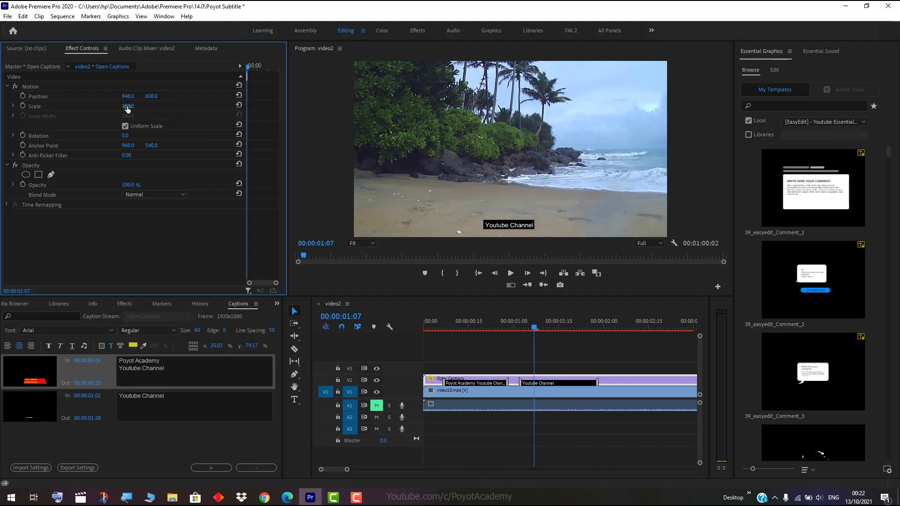
Scale the captions to 118 and settle the vertical position at 500
{"action": "left_click_drag", "start_coordinate": [127, 106], "coordinate": [135, 106]}
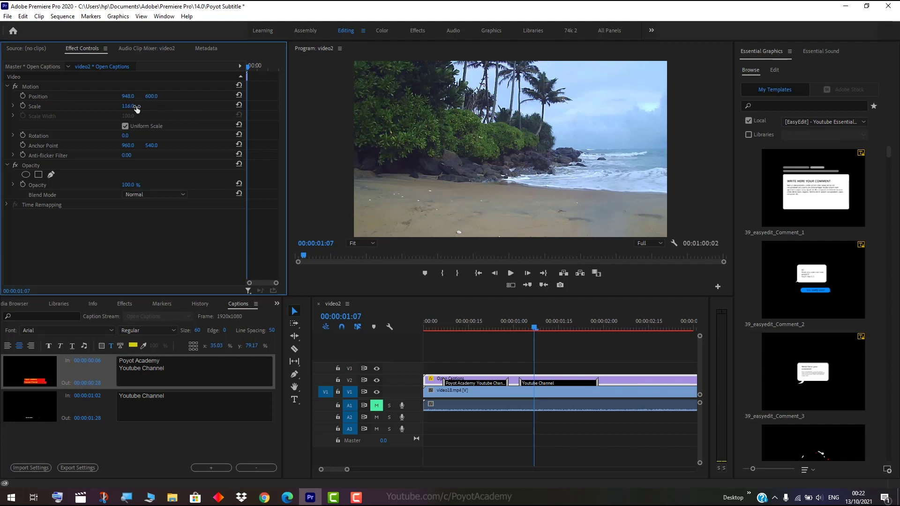
{"action": "left_click", "coordinate": [155, 96]}
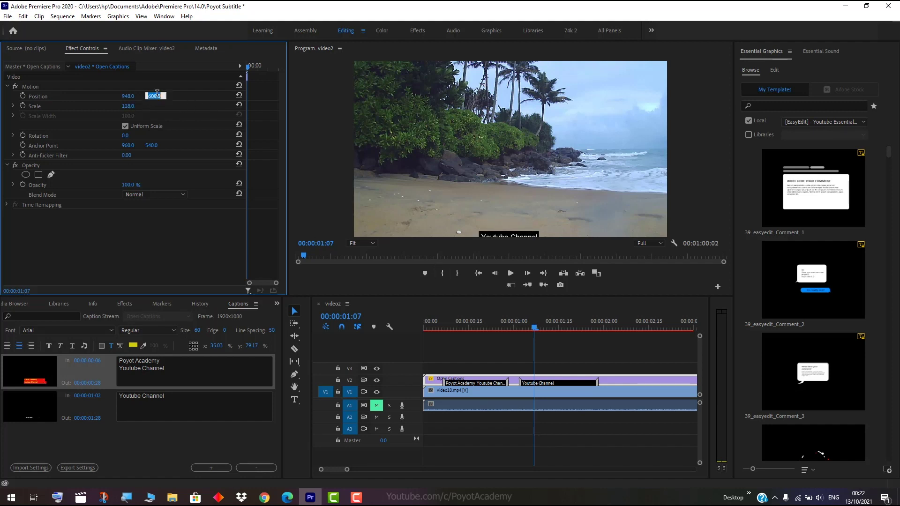
{"action": "type", "text": "50"}
{"action": "type", "text": "0"}
{"action": "key", "text": "Return"}
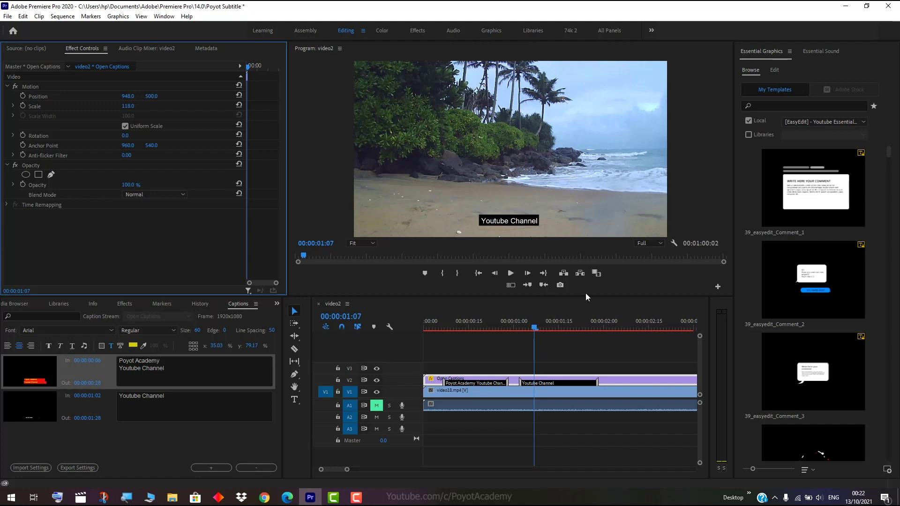
{"action": "left_click", "coordinate": [205, 440]}
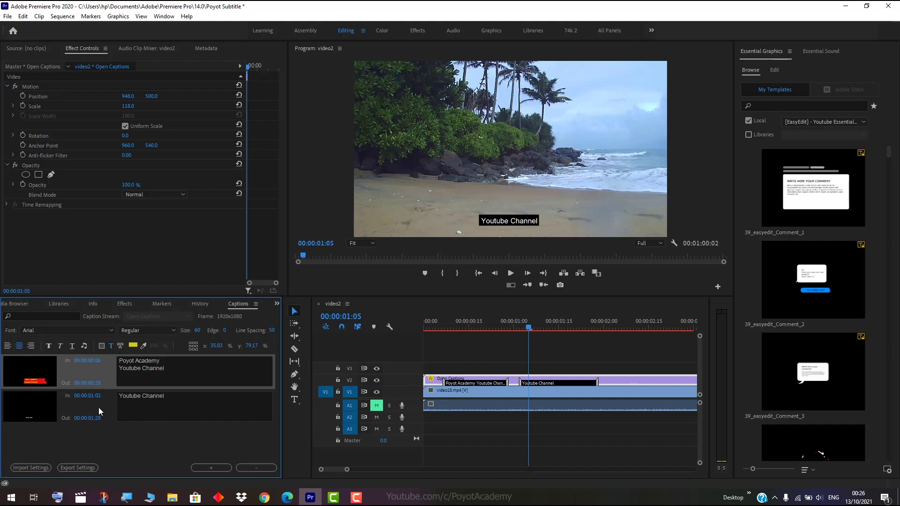
Select both captions and change their text colour to blue 2E51E9
{"action": "left_click", "coordinate": [99, 406], "text": "shift"}
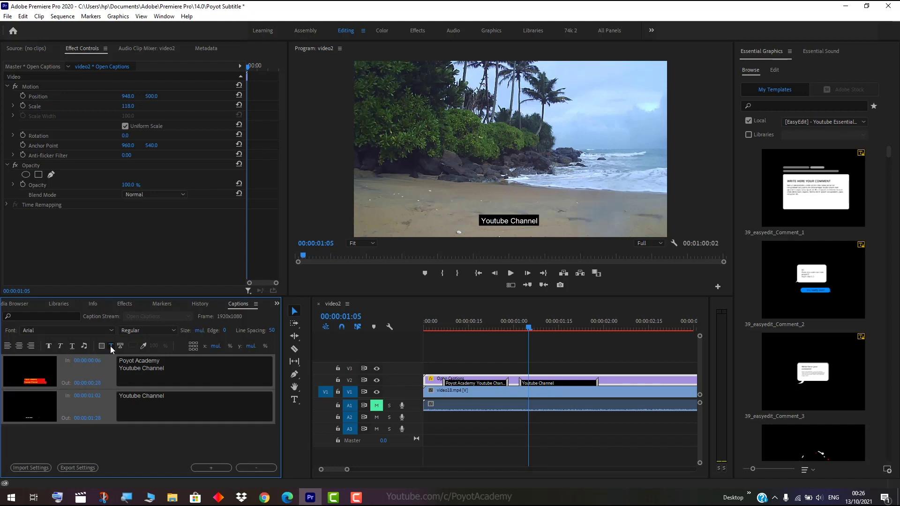
{"action": "left_click", "coordinate": [133, 347]}
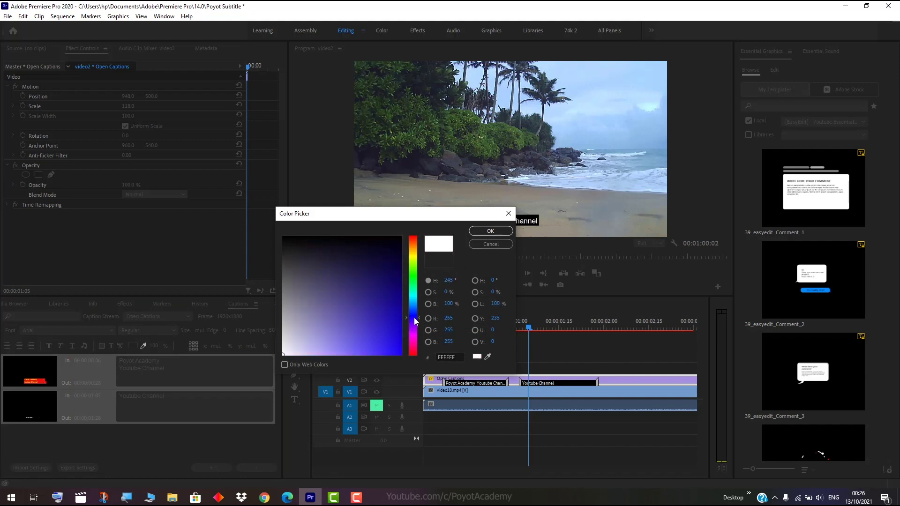
{"action": "mouse_move", "coordinate": [408, 323]}
{"action": "left_mouse_down"}
{"action": "mouse_move", "coordinate": [410, 312]}
{"action": "mouse_move", "coordinate": [378, 345]}
{"action": "left_mouse_up"}
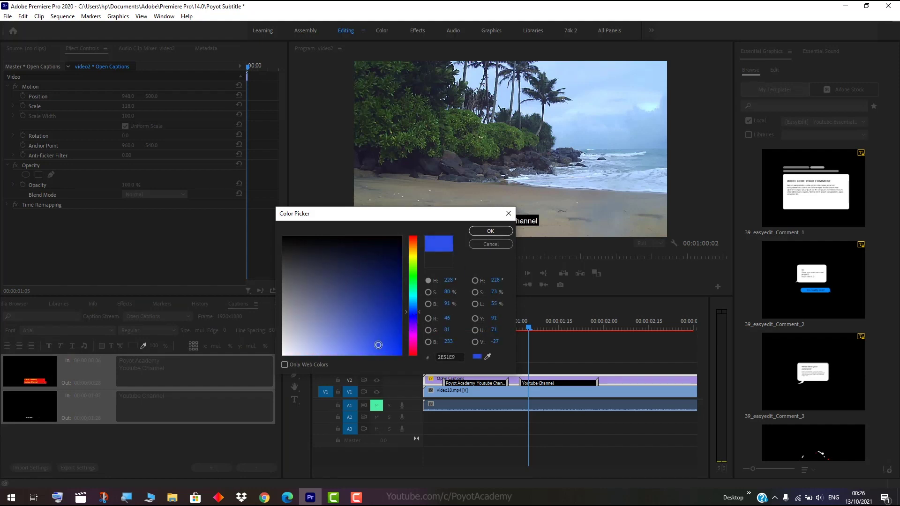
{"action": "left_click", "coordinate": [490, 231]}
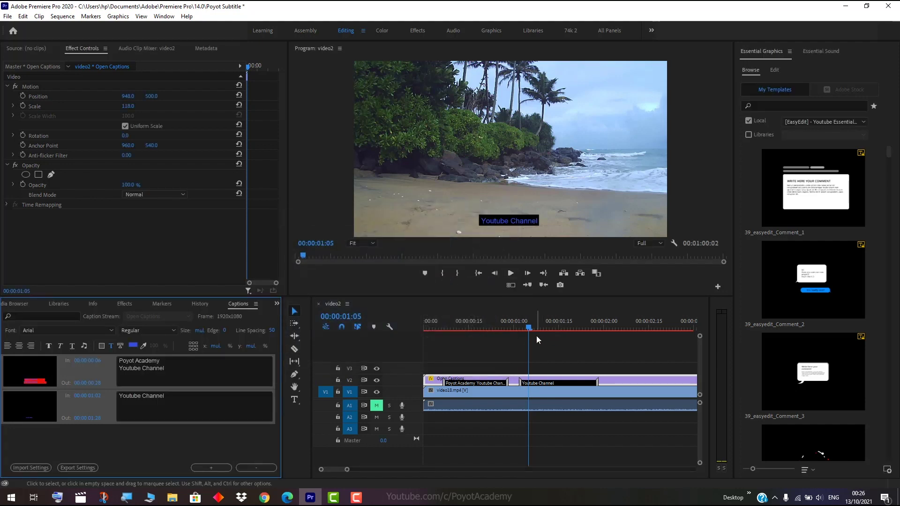
{"action": "left_click_drag", "start_coordinate": [527, 327], "coordinate": [490, 333]}
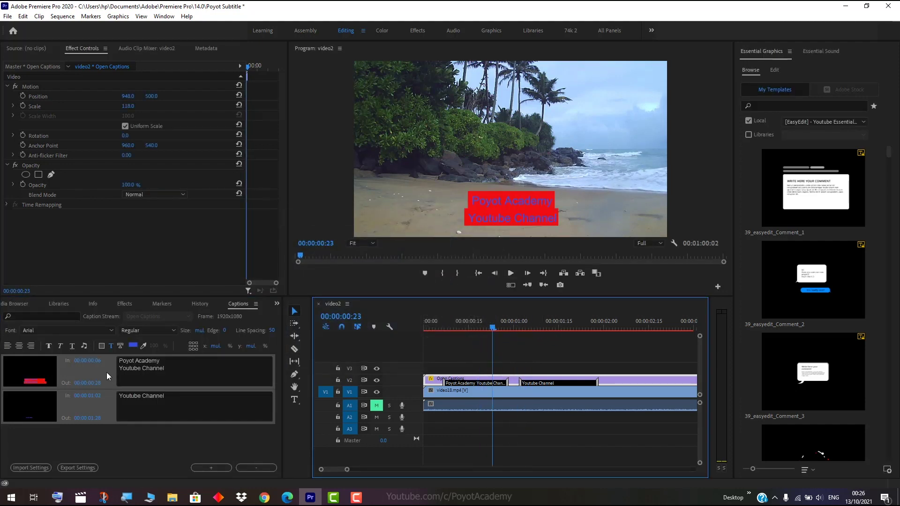
{"action": "left_click", "coordinate": [199, 439]}
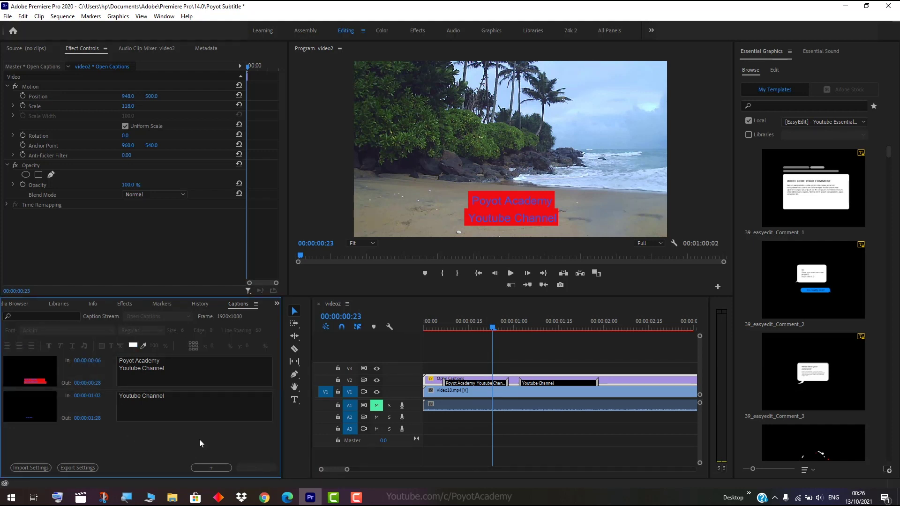
{"action": "left_click", "coordinate": [113, 378]}
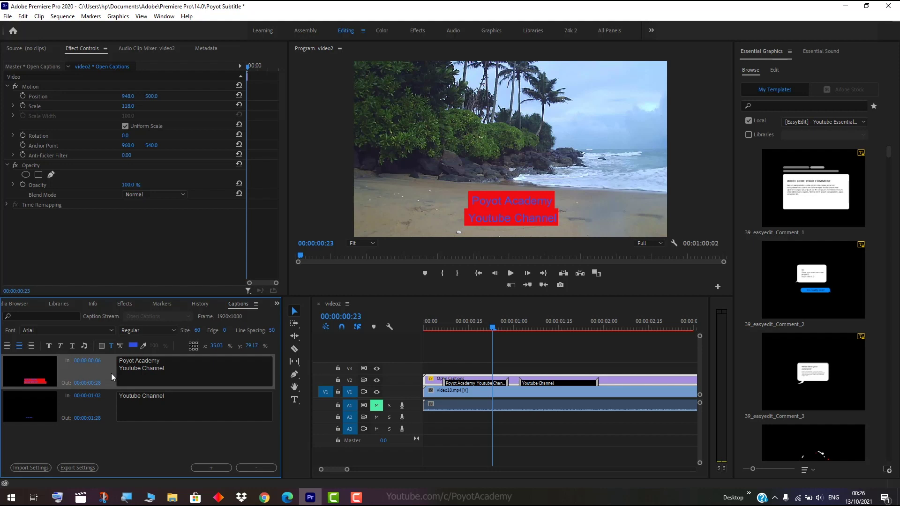
{"action": "left_click", "coordinate": [71, 331]}
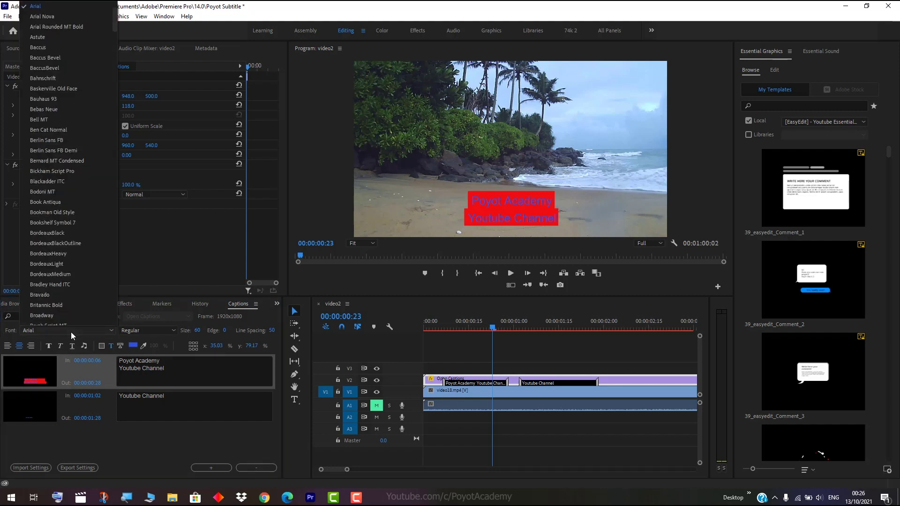
{"action": "left_click", "coordinate": [71, 332]}
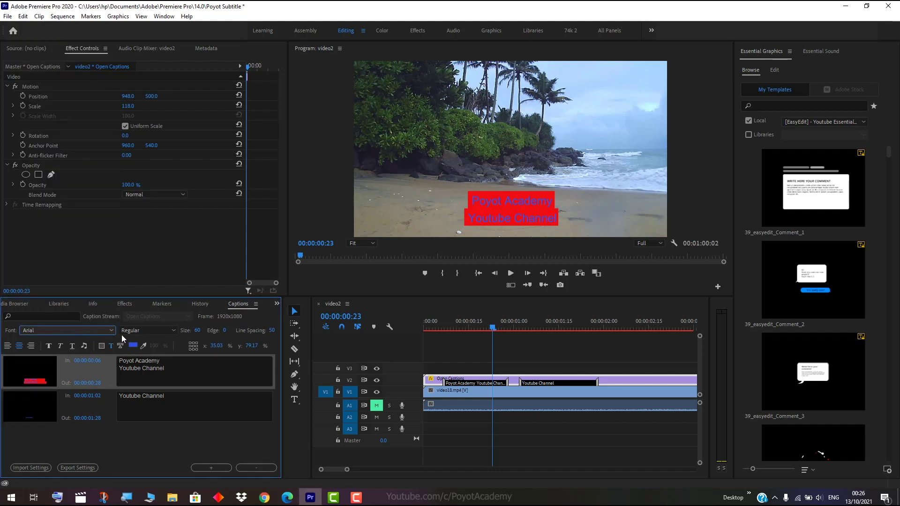
{"action": "left_click", "coordinate": [150, 330]}
{"action": "left_click", "coordinate": [149, 330]}
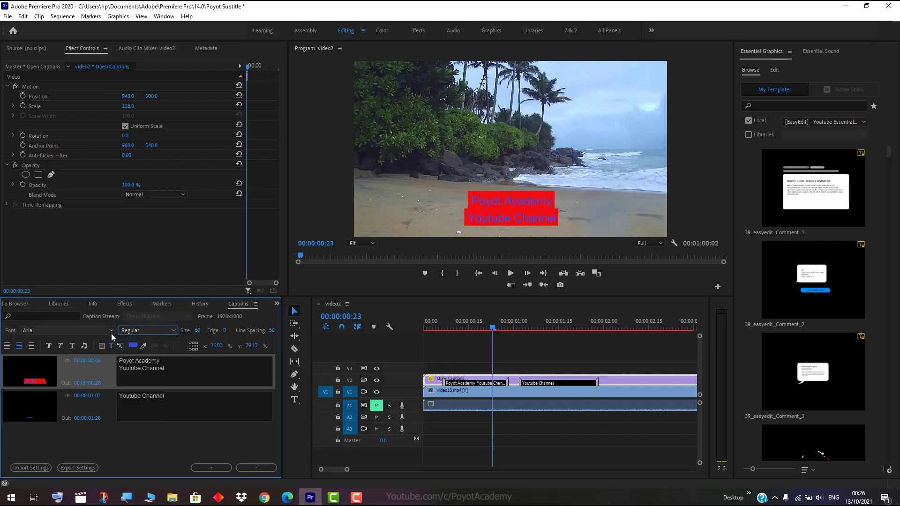
{"action": "left_click", "coordinate": [140, 333]}
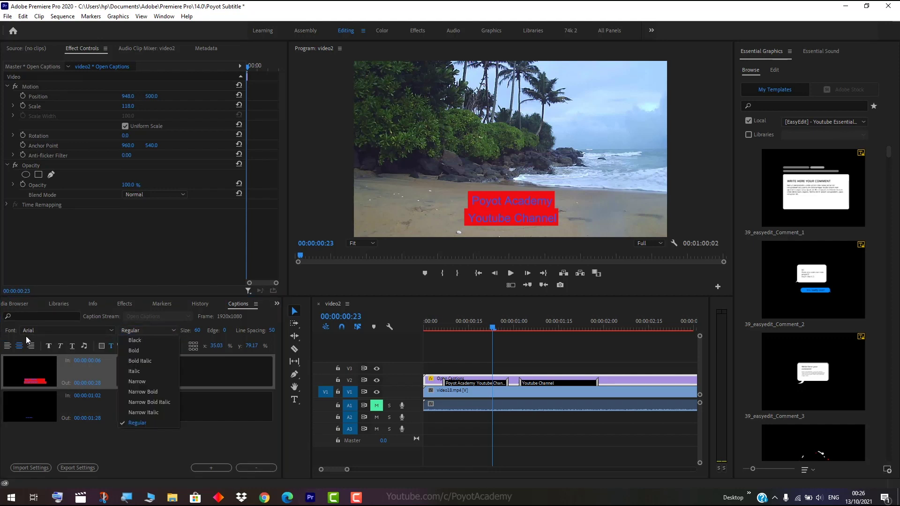
{"action": "left_click", "coordinate": [110, 463]}
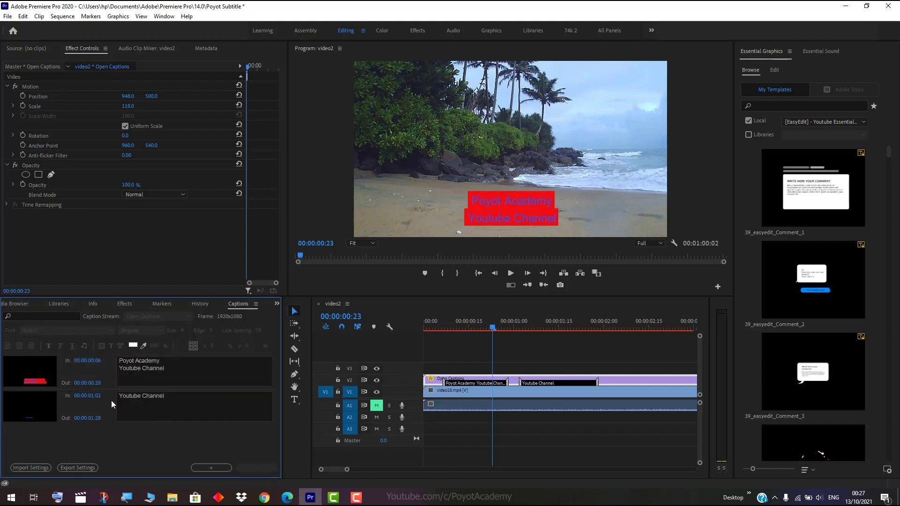
{"action": "left_click", "coordinate": [99, 369]}
{"action": "left_click", "coordinate": [135, 332]}
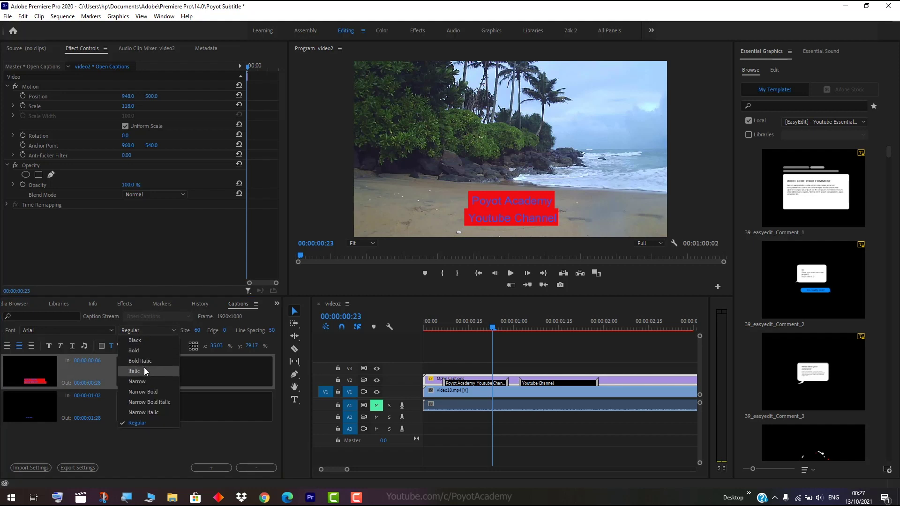
{"action": "left_click", "coordinate": [110, 450]}
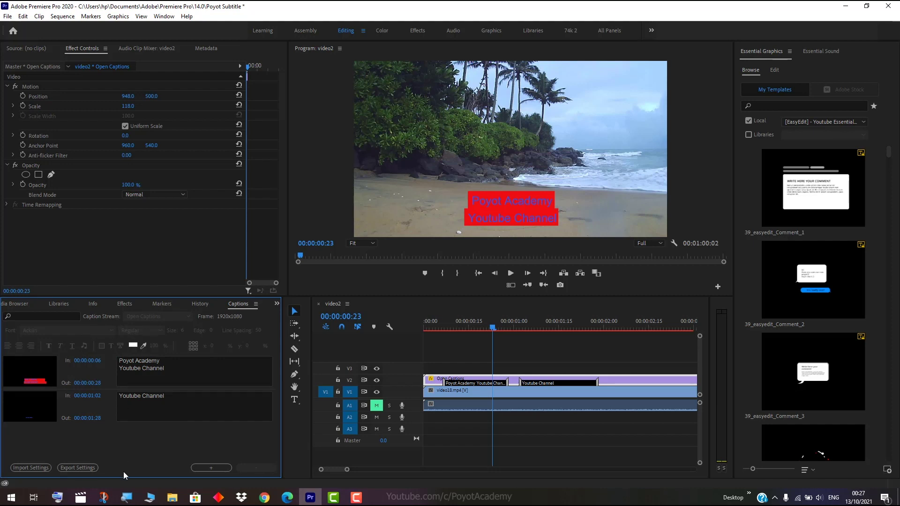
{"action": "left_click", "coordinate": [94, 373]}
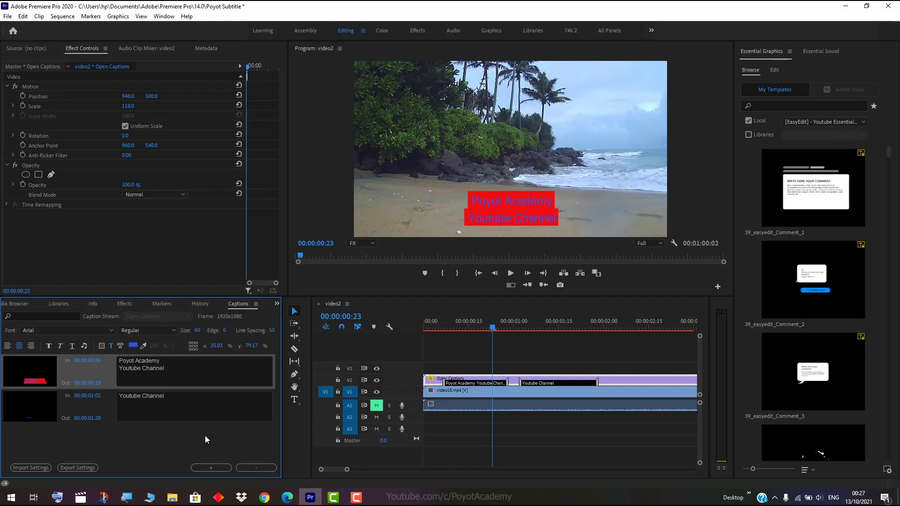
{"action": "left_click", "coordinate": [412, 450]}
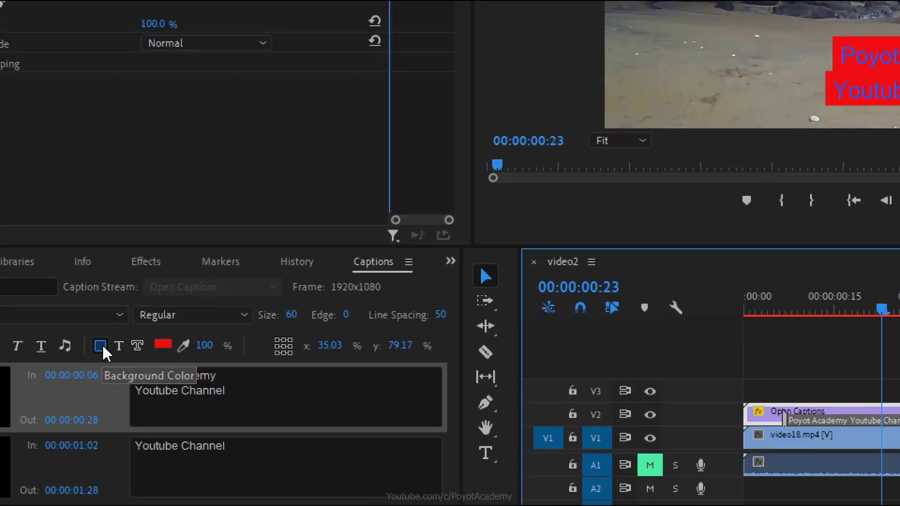
Lower the caption background opacity to 50%, then to 0%
{"action": "left_click", "coordinate": [101, 348]}
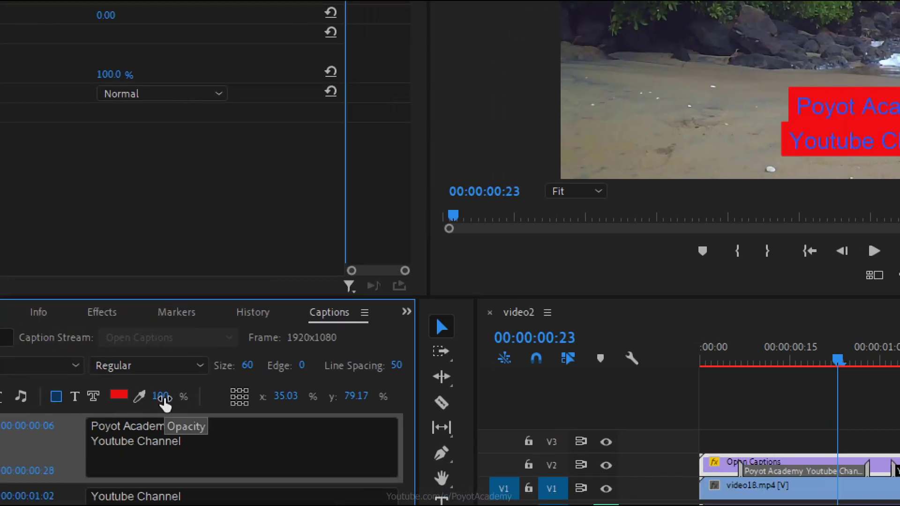
{"action": "left_click", "coordinate": [164, 400]}
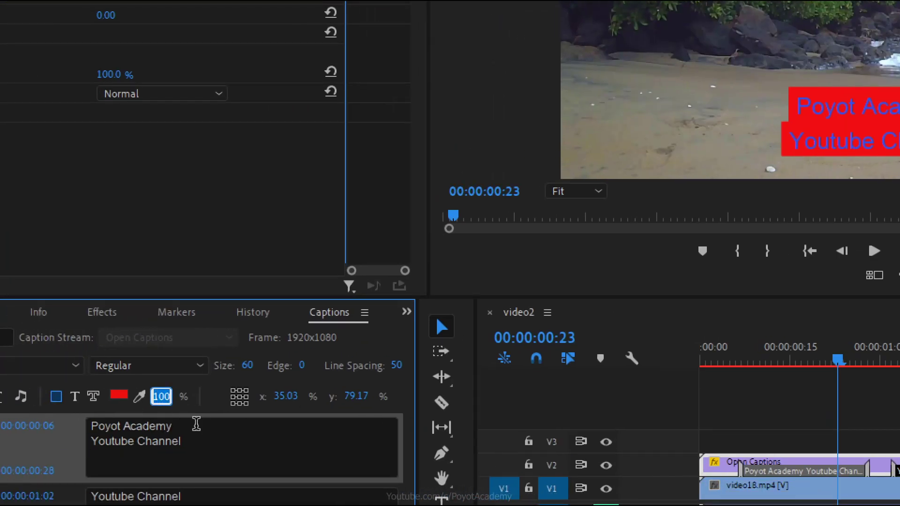
{"action": "type", "text": "50"}
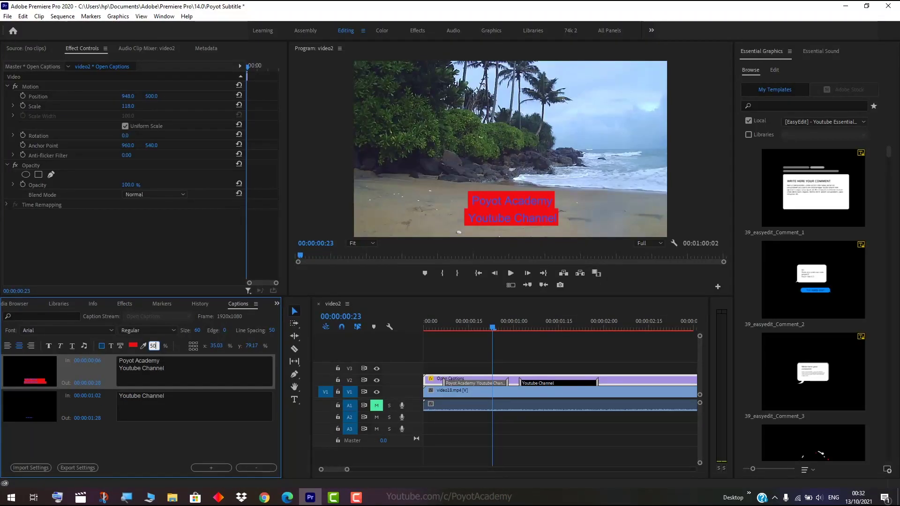
{"action": "key", "text": "Return"}
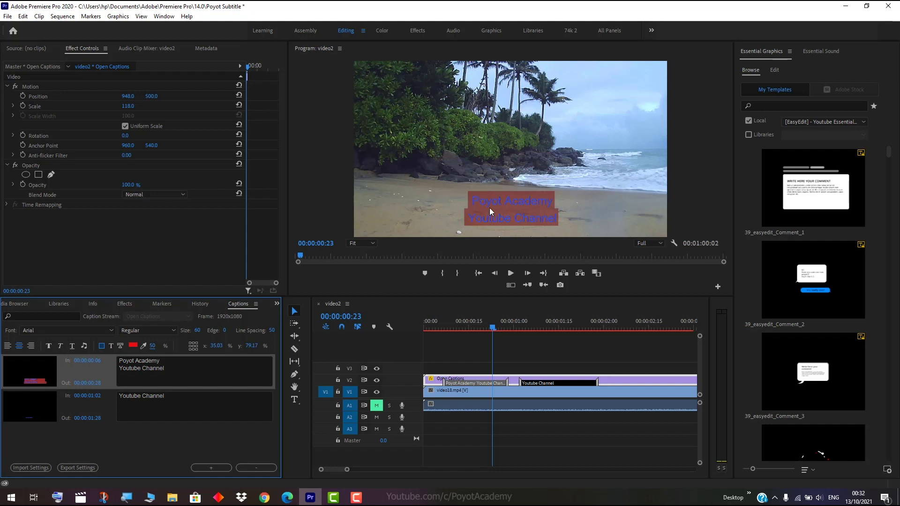
{"action": "left_click", "coordinate": [154, 346]}
{"action": "type", "text": "0"}
{"action": "key", "text": "Return"}
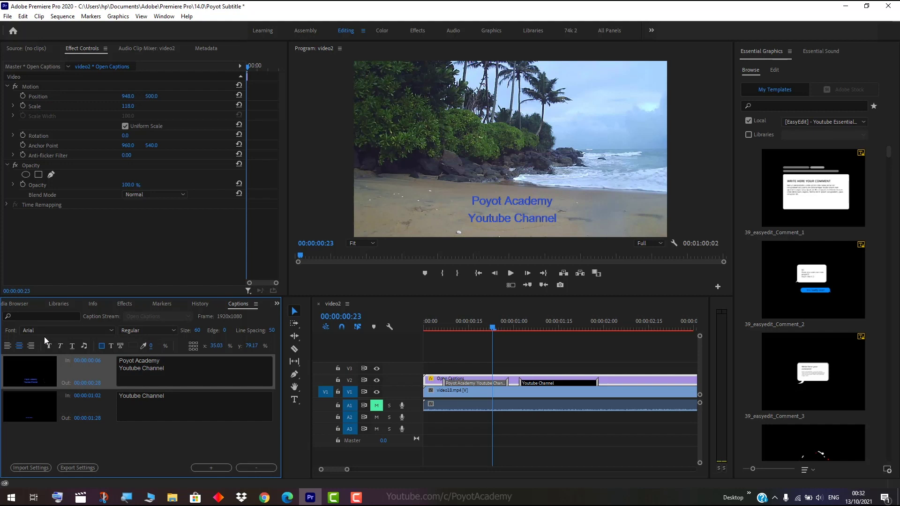
{"action": "left_click", "coordinate": [111, 347]}
{"action": "left_click", "coordinate": [101, 346]}
Open the media Export Settings for the video2 sequence
{"action": "left_click", "coordinate": [533, 429]}
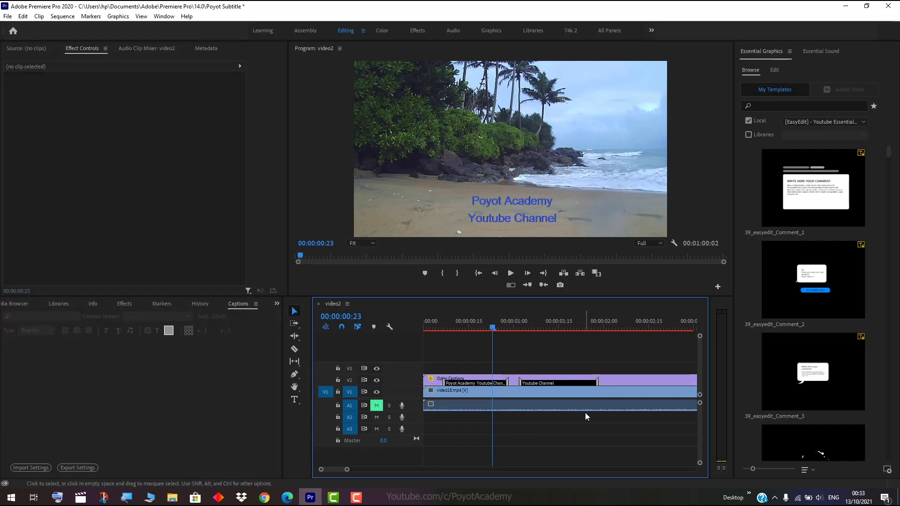
{"action": "left_click", "coordinate": [8, 16]}
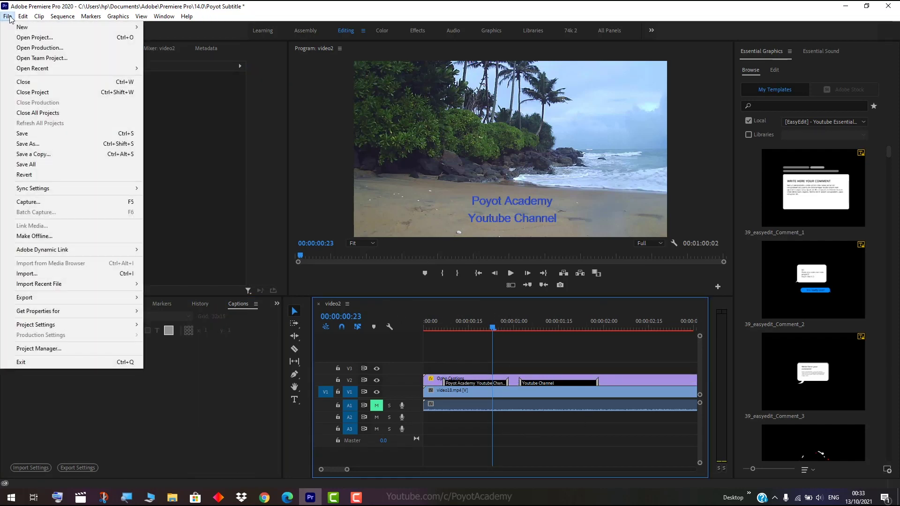
{"action": "mouse_move", "coordinate": [97, 299]}
{"action": "left_click", "coordinate": [179, 300]}
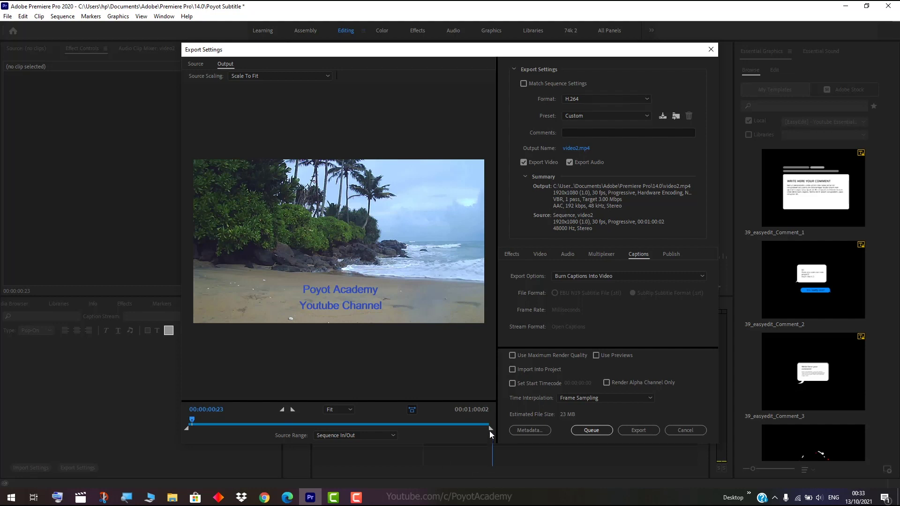
Shorten the export source range to 00:00:15:01 and review the caption export settings
{"action": "mouse_move", "coordinate": [489, 430]}
{"action": "left_mouse_down"}
{"action": "mouse_move", "coordinate": [241, 438]}
{"action": "mouse_move", "coordinate": [234, 435]}
{"action": "mouse_move", "coordinate": [263, 429]}
{"action": "mouse_move", "coordinate": [218, 420]}
{"action": "left_mouse_up"}
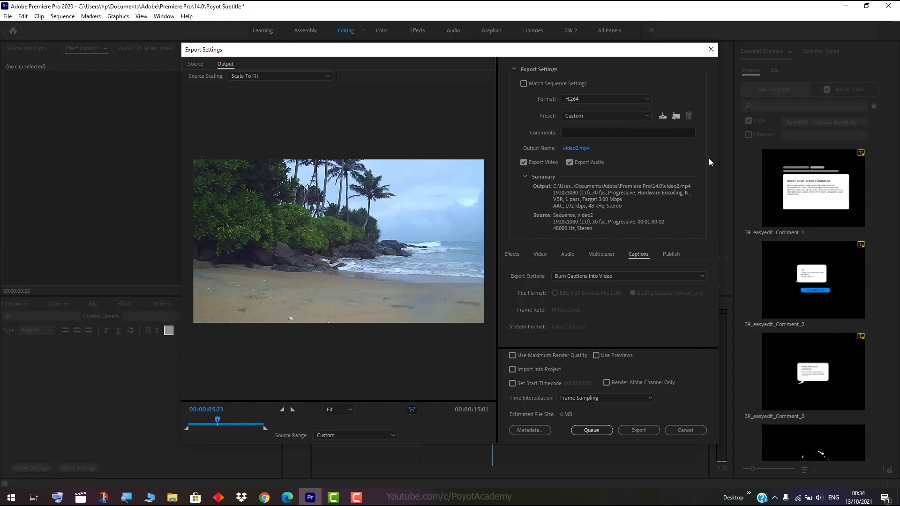
{"action": "left_click", "coordinate": [512, 255]}
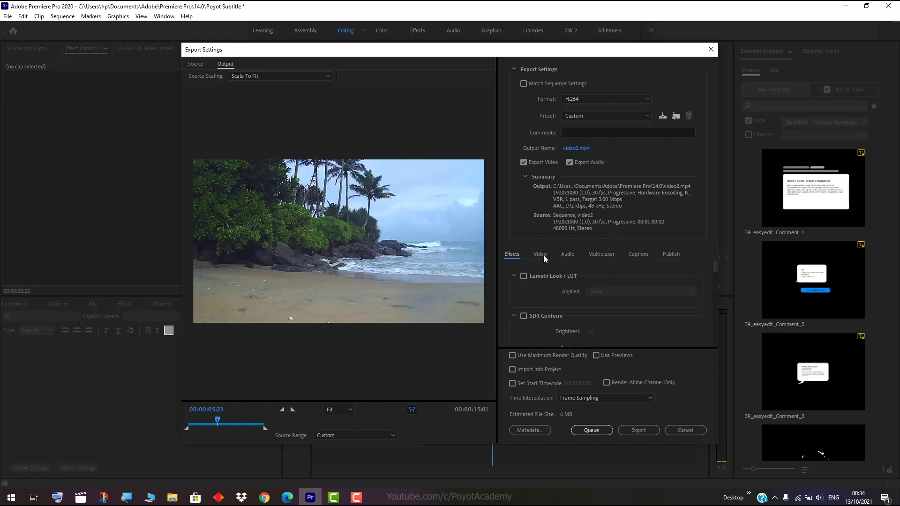
{"action": "left_click", "coordinate": [642, 256]}
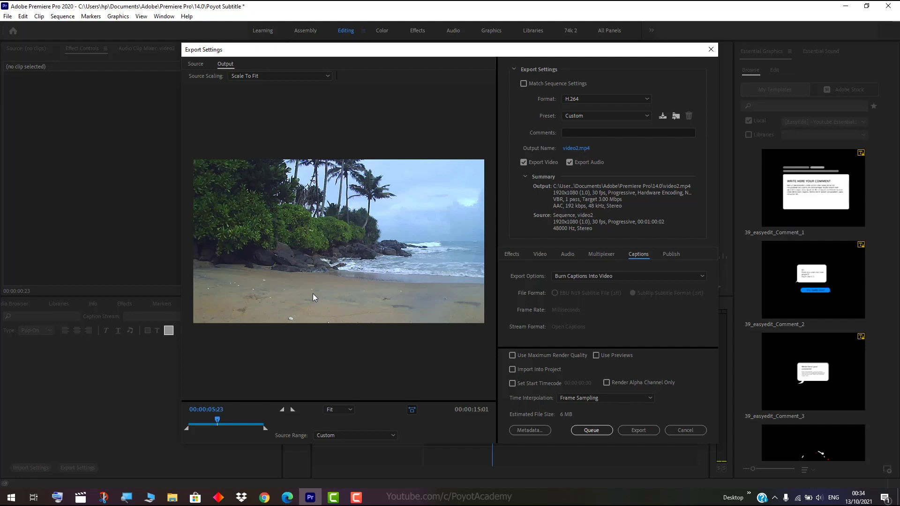
Export video2 with its captions as a SubRip (.srt) sidecar file
{"action": "left_click", "coordinate": [575, 276]}
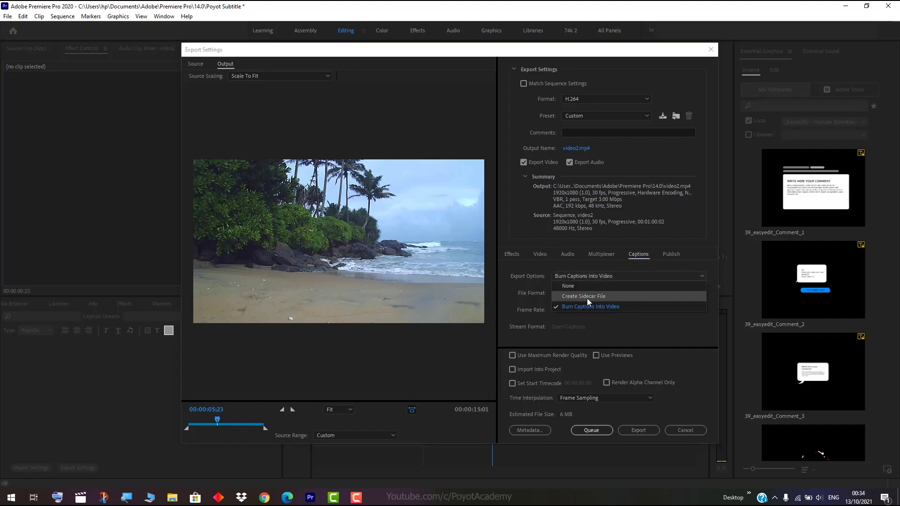
{"action": "left_click", "coordinate": [606, 297]}
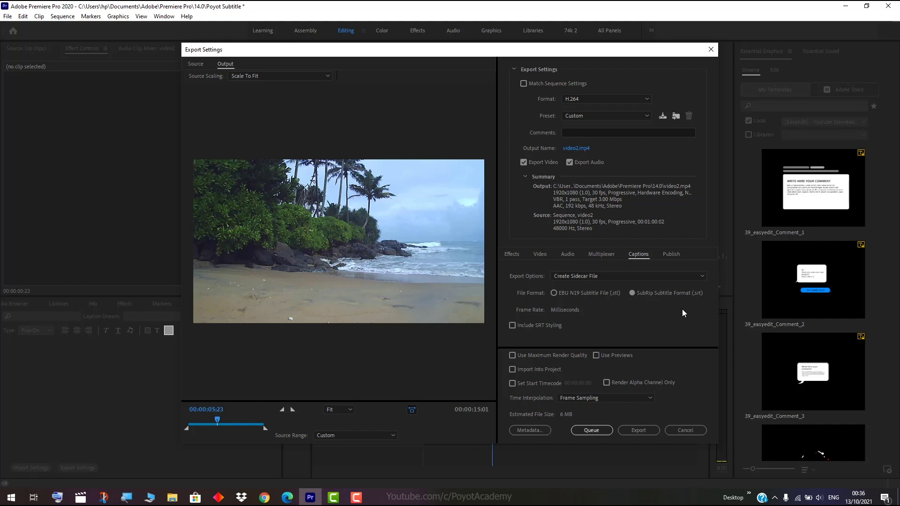
{"action": "left_click", "coordinate": [645, 431]}
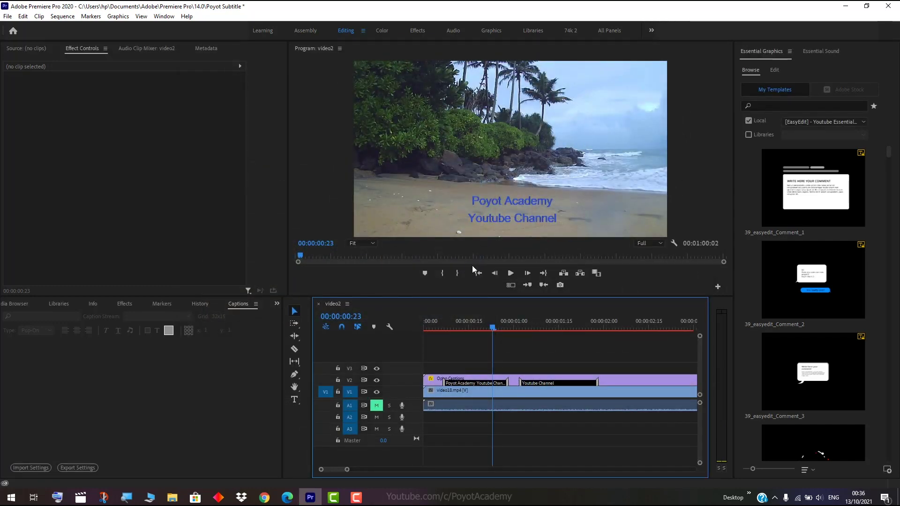
In the Export folder, inspect the video2.mp4 SRT caption file and the exported video2 MP4
{"action": "left_click", "coordinate": [174, 499]}
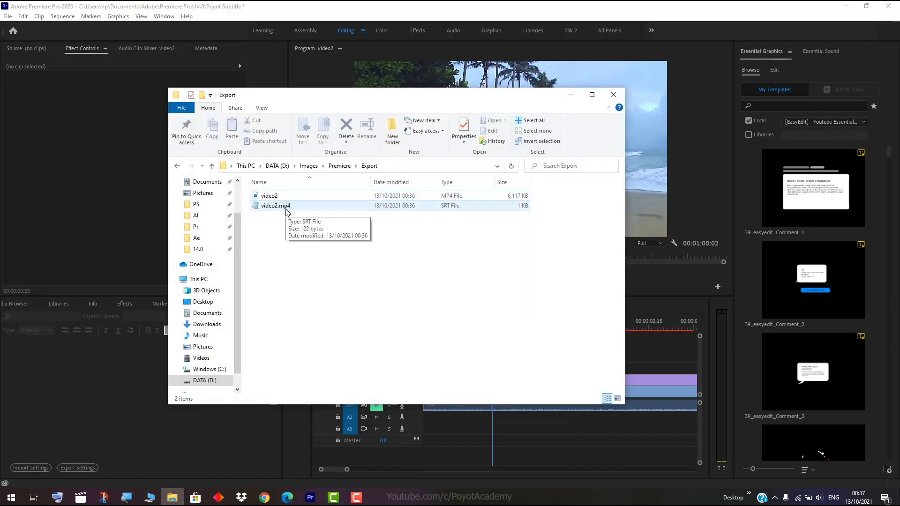
{"action": "left_click", "coordinate": [283, 209]}
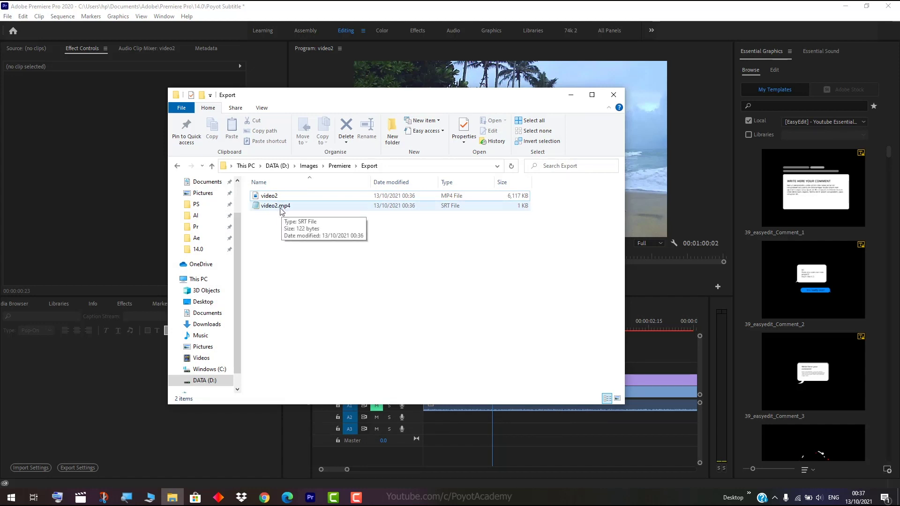
{"action": "left_click", "coordinate": [283, 211]}
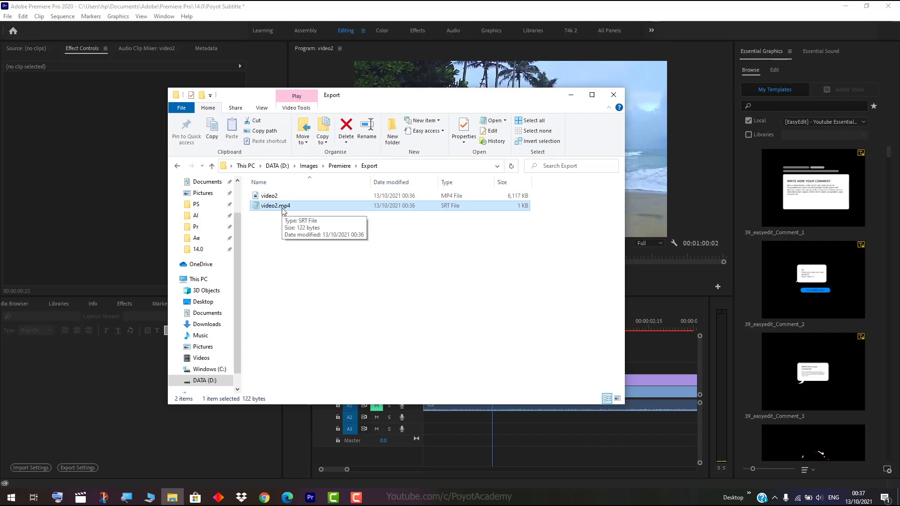
{"action": "left_click", "coordinate": [295, 197]}
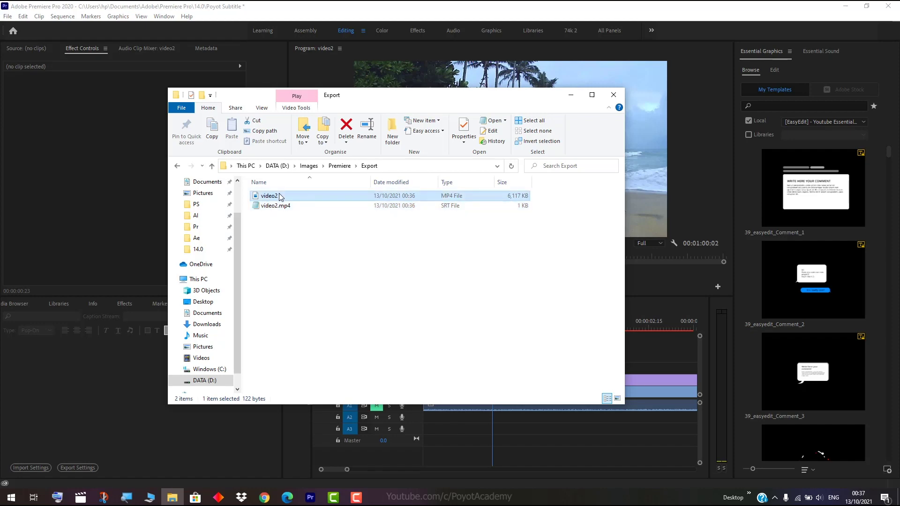
Play video2 in Movies & TV, scrubbing back to check the 'Youtube Channel' caption
{"action": "double_click", "coordinate": [295, 197]}
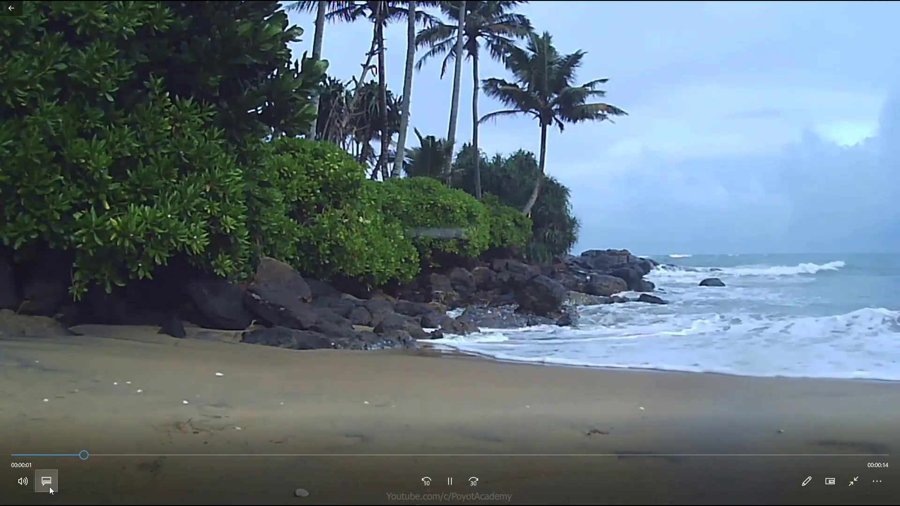
{"action": "left_click", "coordinate": [47, 481]}
{"action": "left_click", "coordinate": [71, 416]}
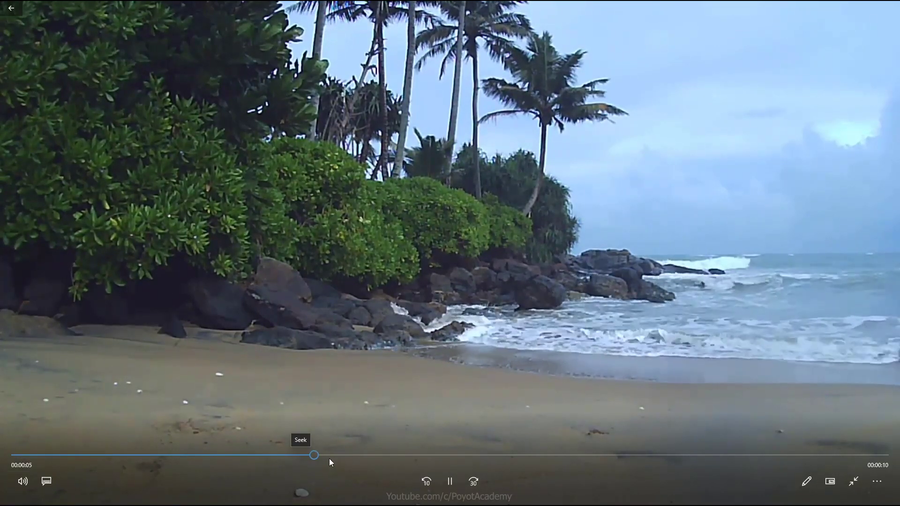
{"action": "left_click_drag", "start_coordinate": [284, 455], "coordinate": [12, 455]}
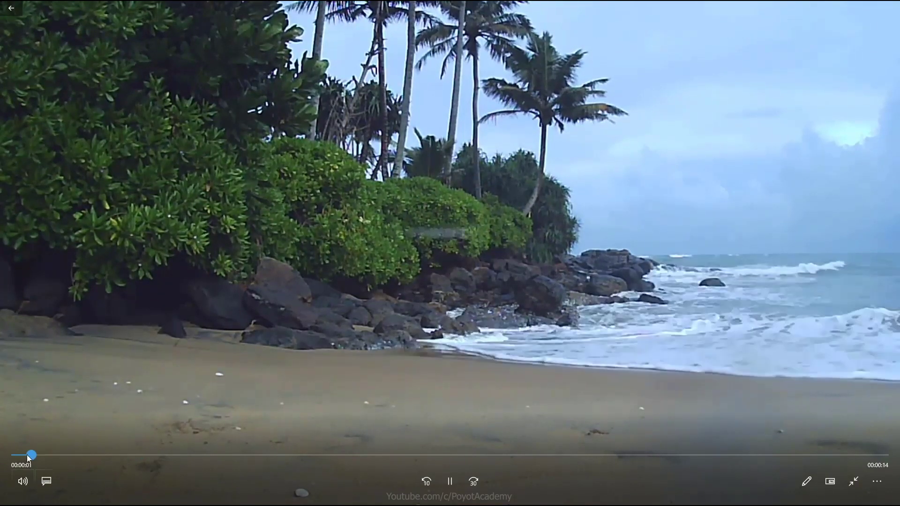
{"action": "left_click_drag", "start_coordinate": [154, 455], "coordinate": [14, 455]}
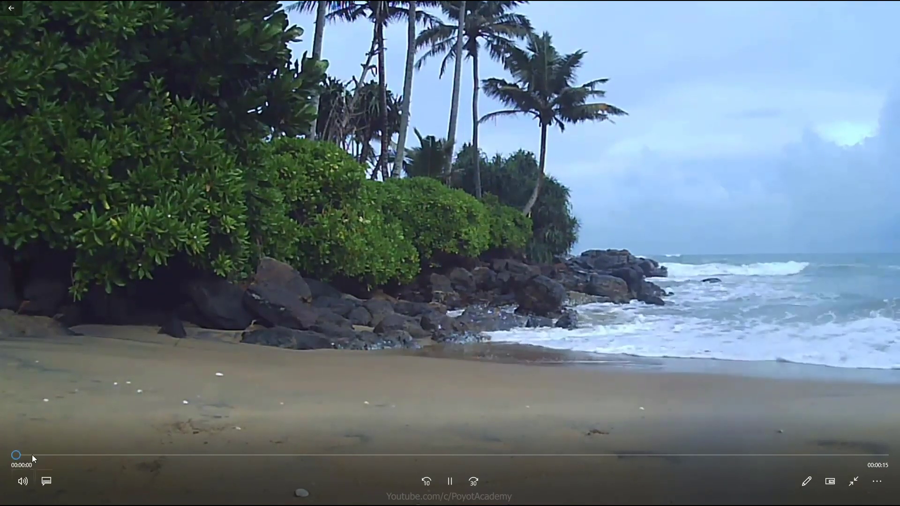
{"action": "left_click", "coordinate": [455, 467]}
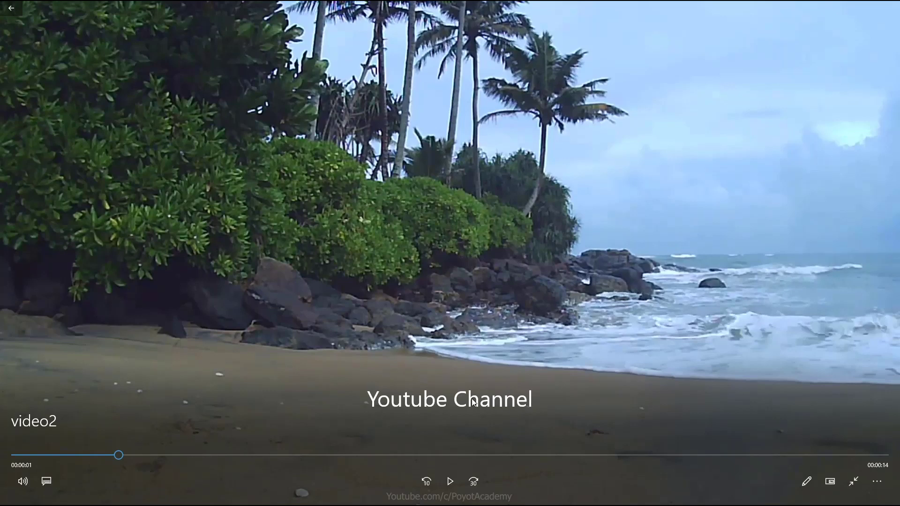
{"action": "left_click_drag", "start_coordinate": [117, 458], "coordinate": [102, 455]}
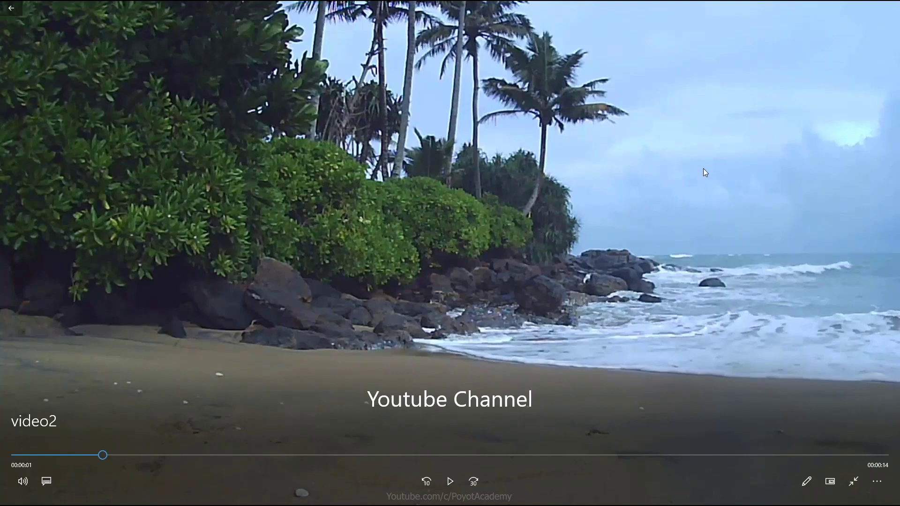
{"action": "double_click", "coordinate": [508, 275]}
Close the video player and minimize the Export folder to return to Premiere
{"action": "left_click", "coordinate": [893, 6]}
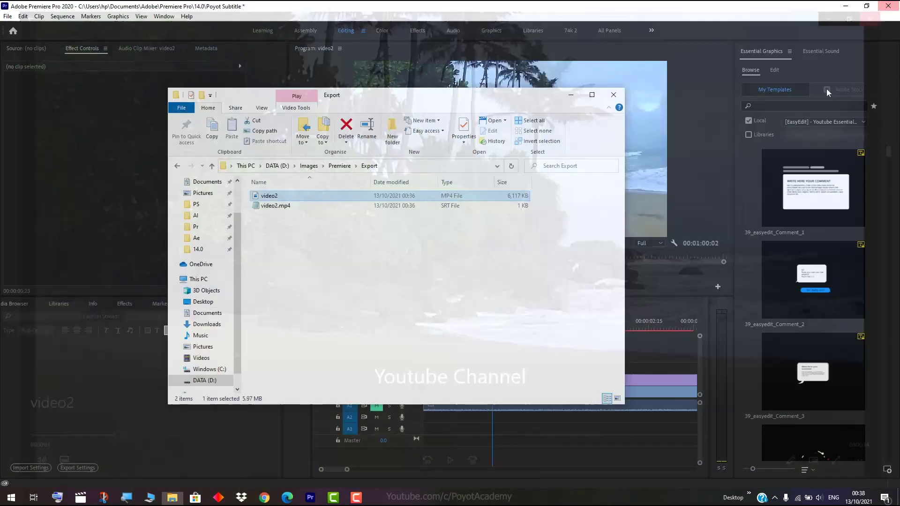
{"action": "left_click", "coordinate": [365, 269]}
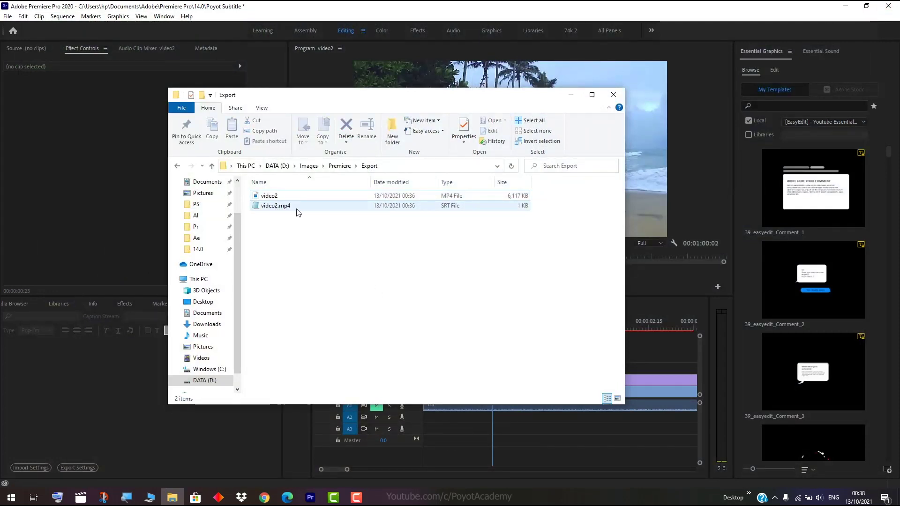
{"action": "mouse_move", "coordinate": [302, 213]}
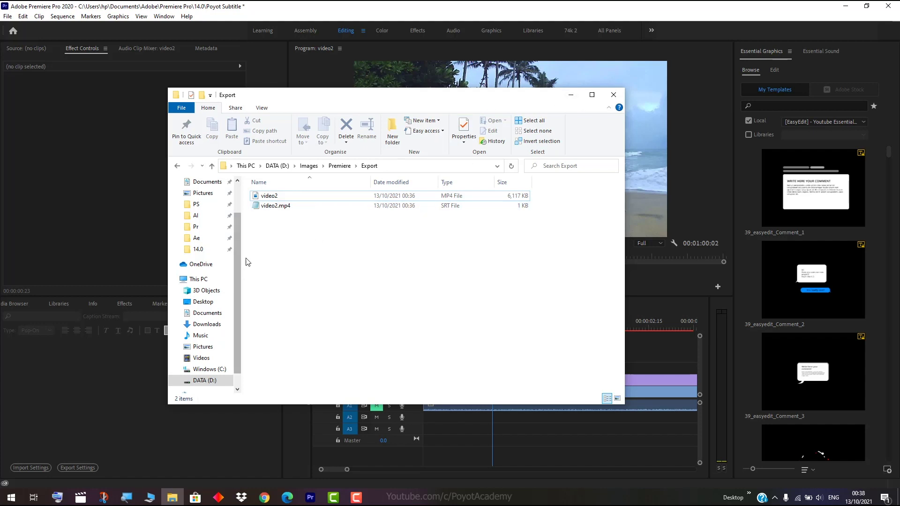
{"action": "left_click", "coordinate": [571, 94]}
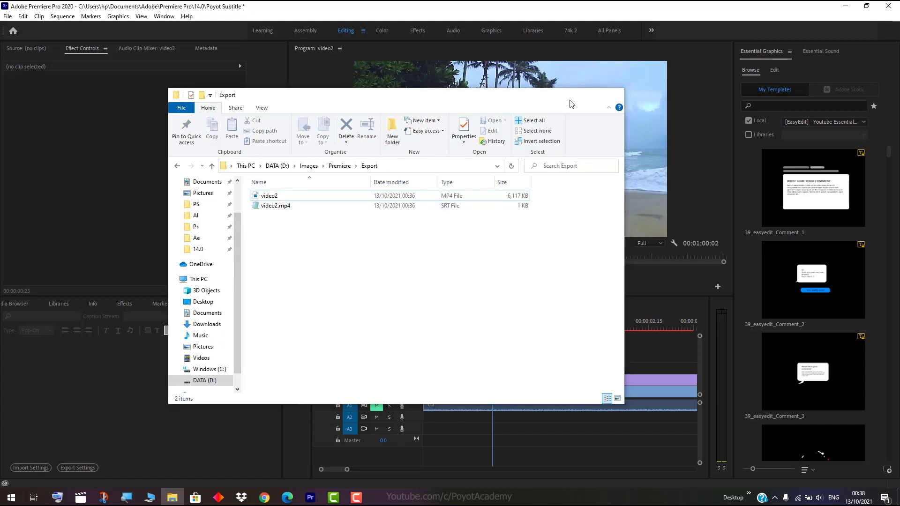
Scrub the video2 sequence to review both captions, ending at 00:00:00:19
{"action": "left_click_drag", "start_coordinate": [489, 329], "coordinate": [467, 328]}
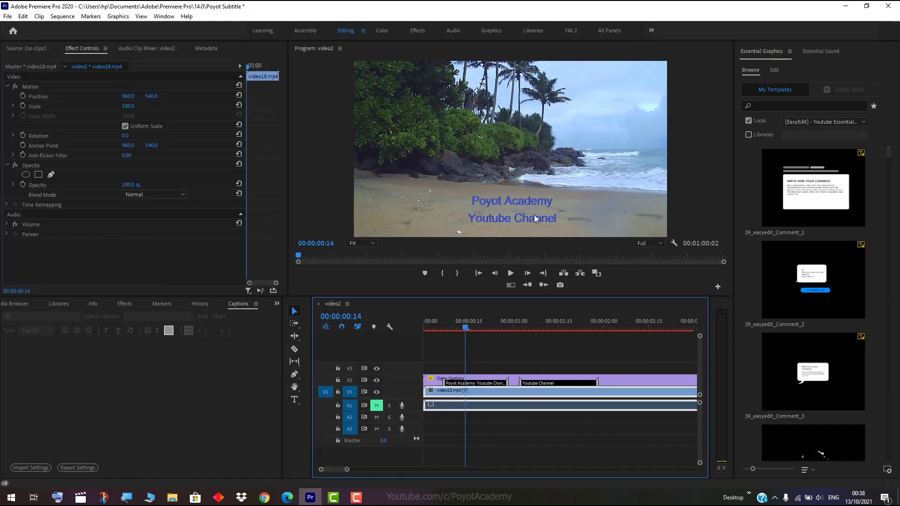
{"action": "left_click_drag", "start_coordinate": [464, 328], "coordinate": [562, 330]}
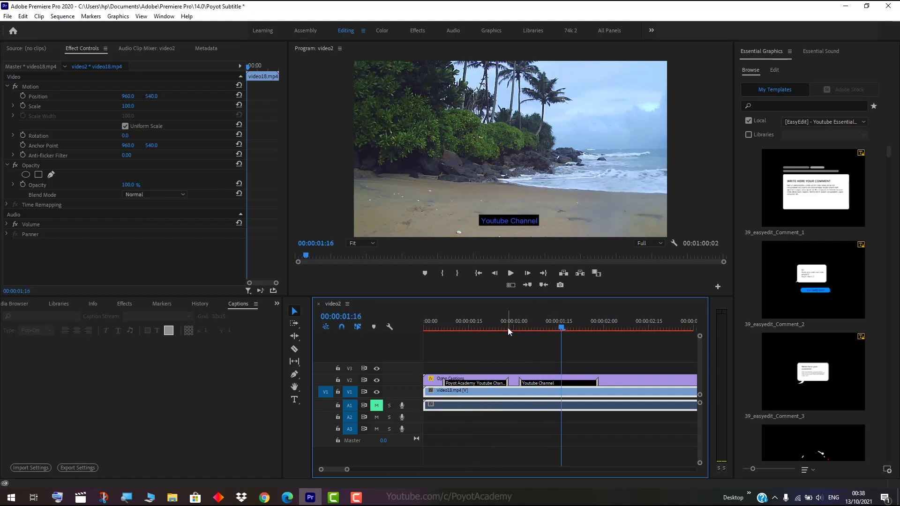
{"action": "left_click_drag", "start_coordinate": [507, 327], "coordinate": [480, 329]}
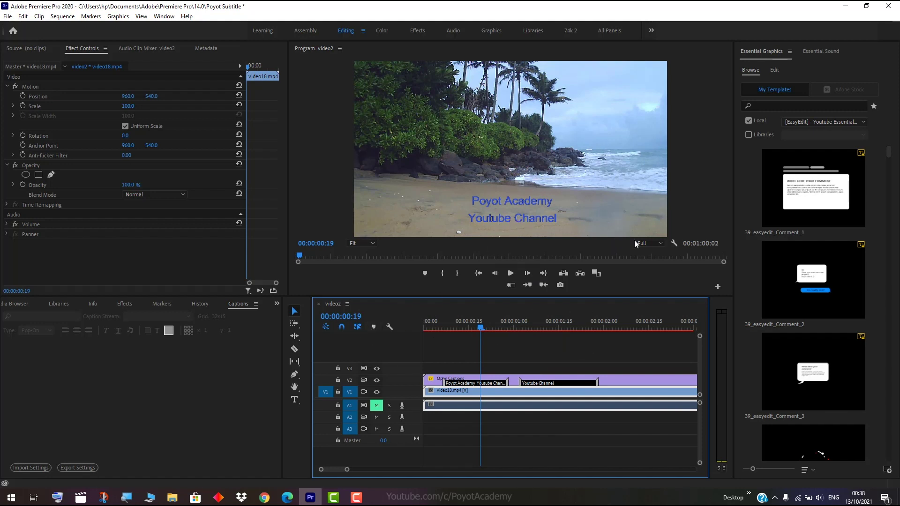
Export video2 with Burn Captions Into Video, limited to roughly the first five seconds
{"action": "left_click", "coordinate": [531, 456]}
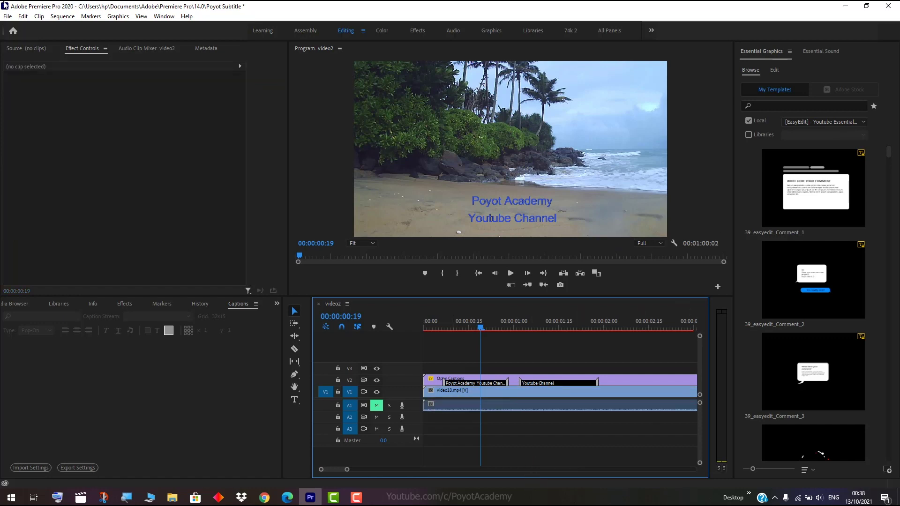
{"action": "left_click", "coordinate": [13, 19]}
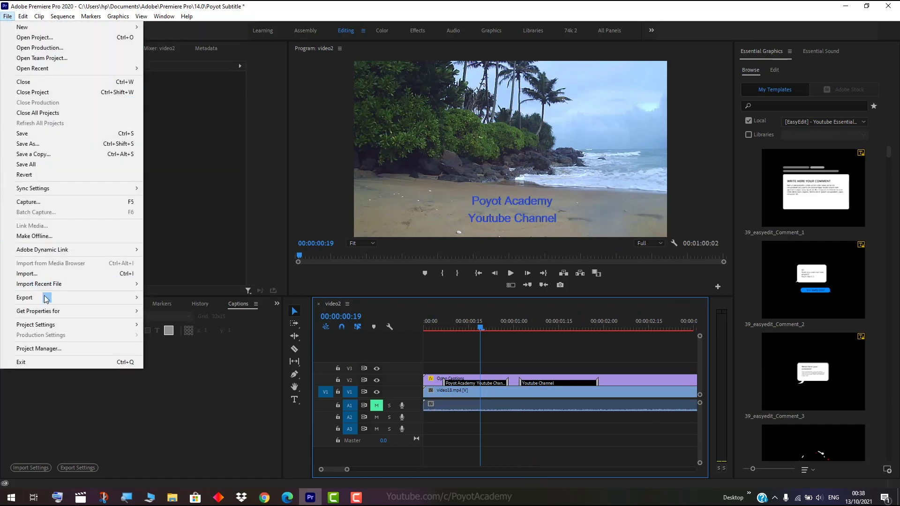
{"action": "mouse_move", "coordinate": [62, 296]}
{"action": "left_click", "coordinate": [166, 298]}
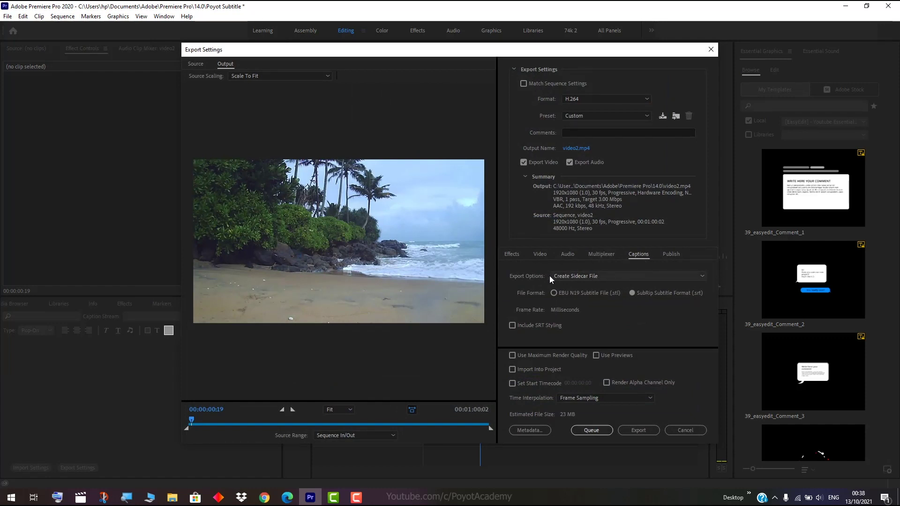
{"action": "left_click", "coordinate": [587, 274]}
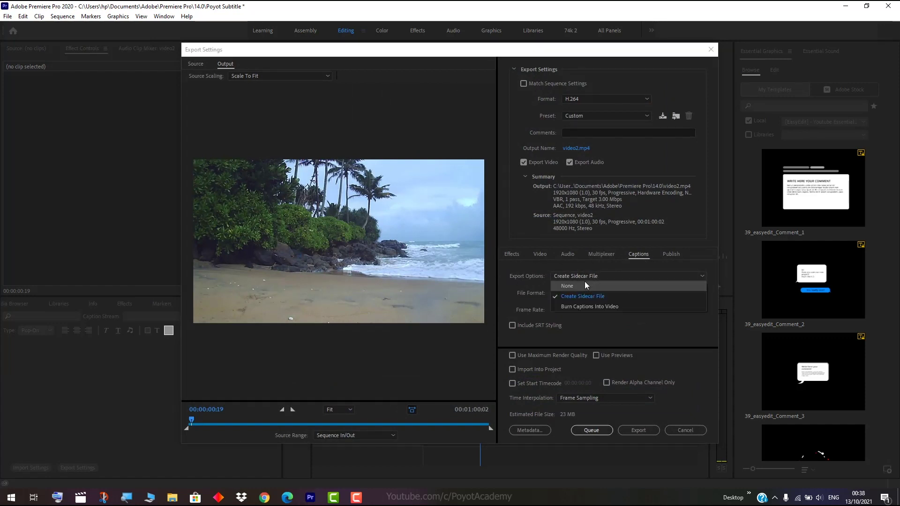
{"action": "left_click", "coordinate": [580, 308]}
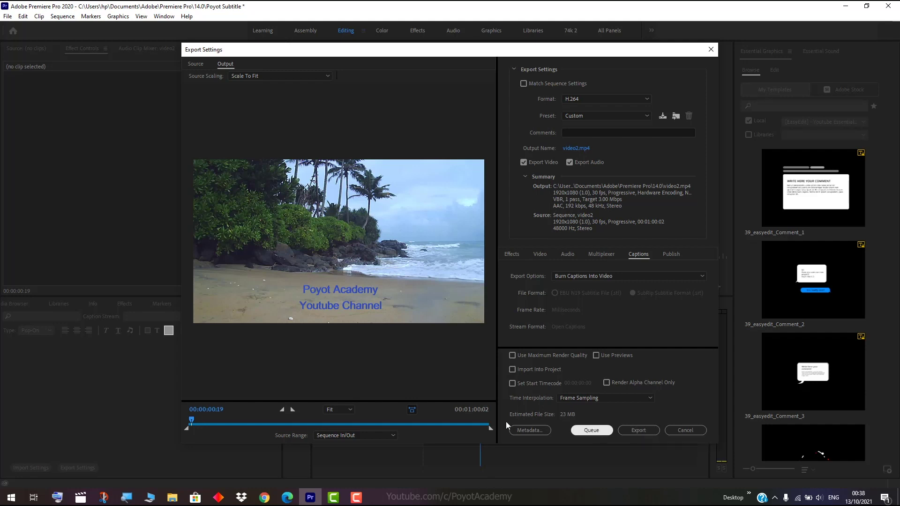
{"action": "left_click_drag", "start_coordinate": [490, 428], "coordinate": [215, 428]}
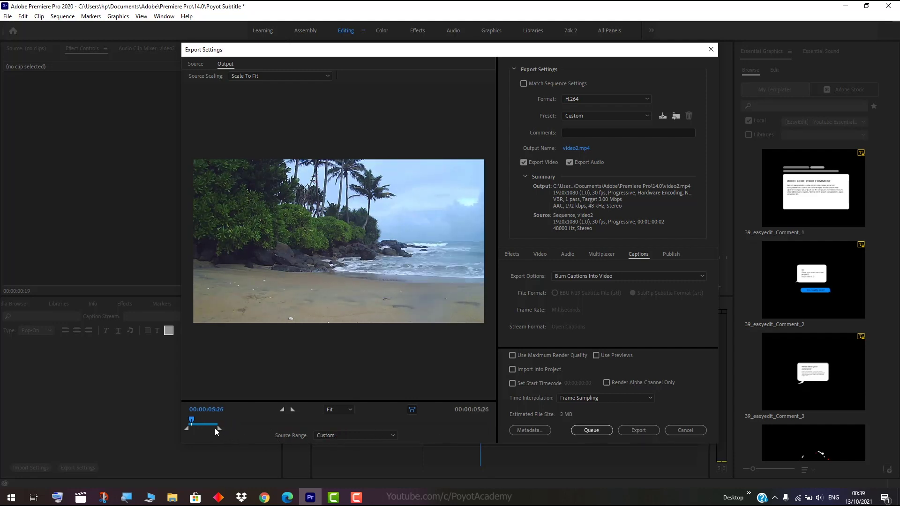
{"action": "left_click", "coordinate": [646, 431]}
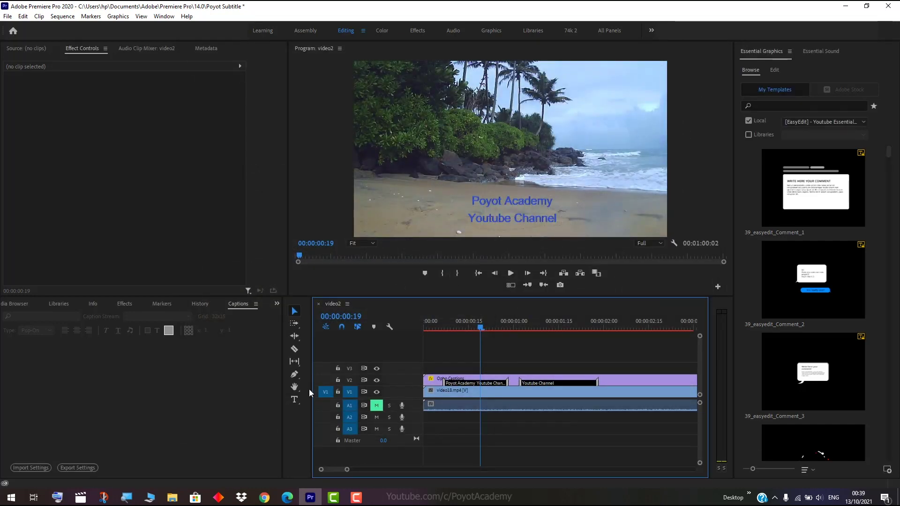
Play the new video21 export from the start to check its captions, then close the player
{"action": "left_click", "coordinate": [173, 497]}
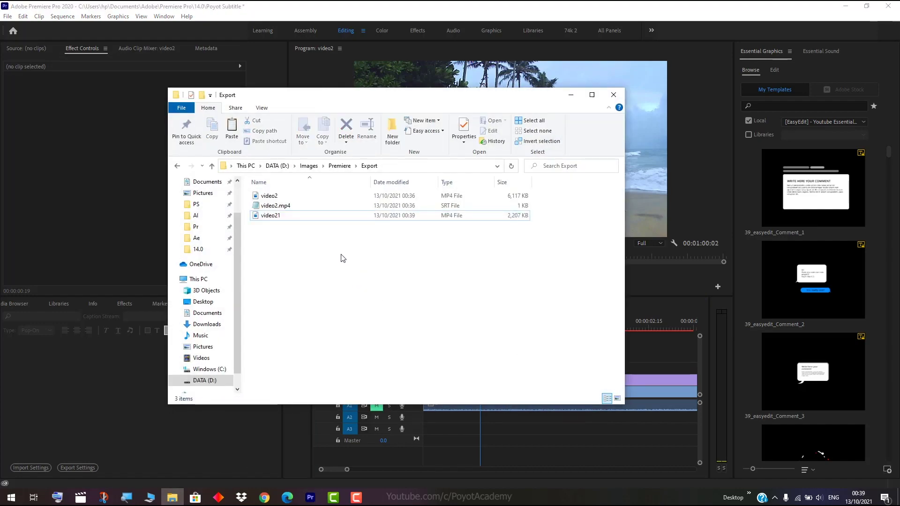
{"action": "double_click", "coordinate": [318, 215]}
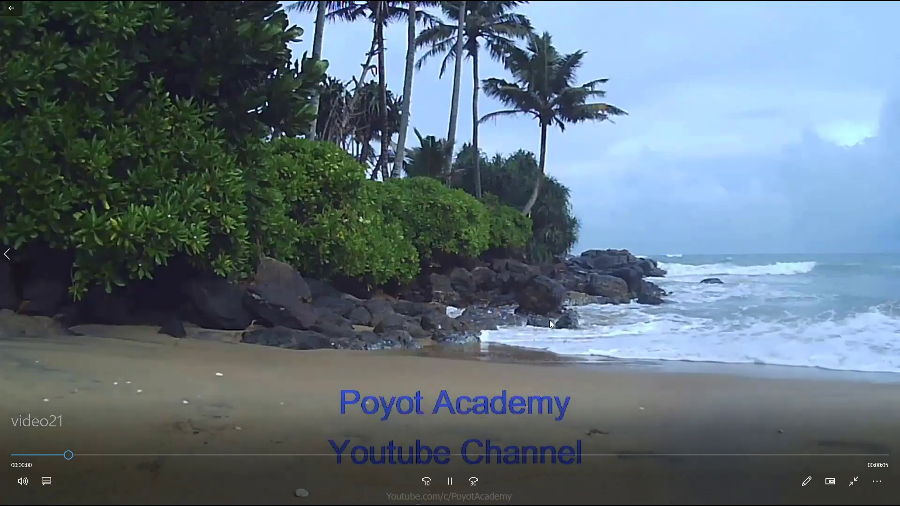
{"action": "left_click", "coordinate": [453, 484]}
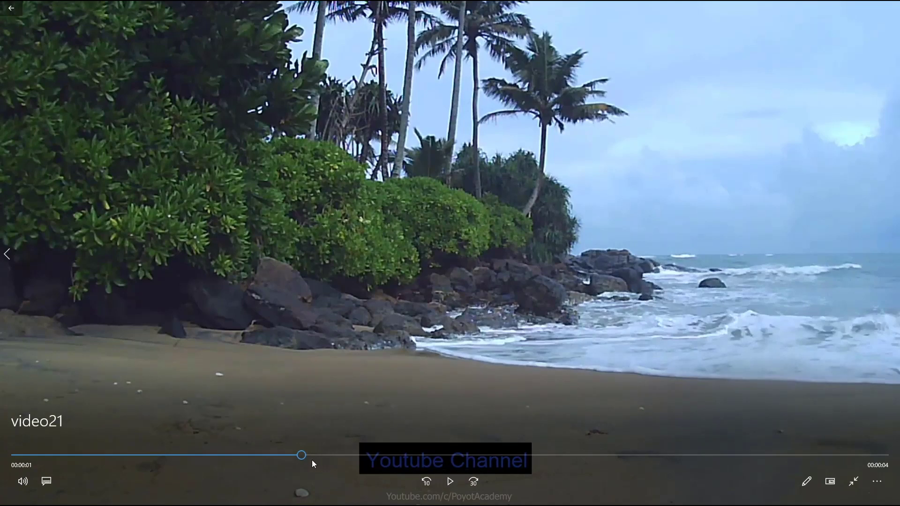
{"action": "left_click_drag", "start_coordinate": [301, 455], "coordinate": [11, 455]}
{"action": "left_click", "coordinate": [450, 481]}
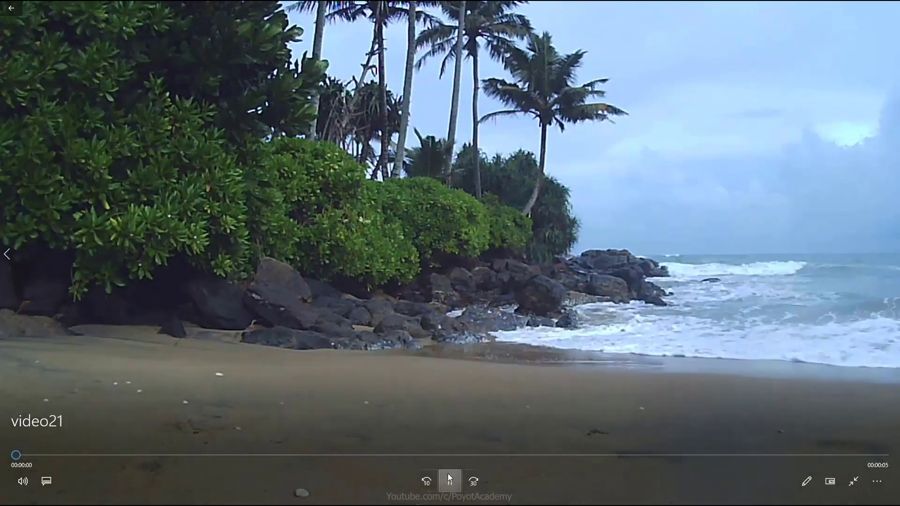
{"action": "left_click", "coordinate": [451, 479]}
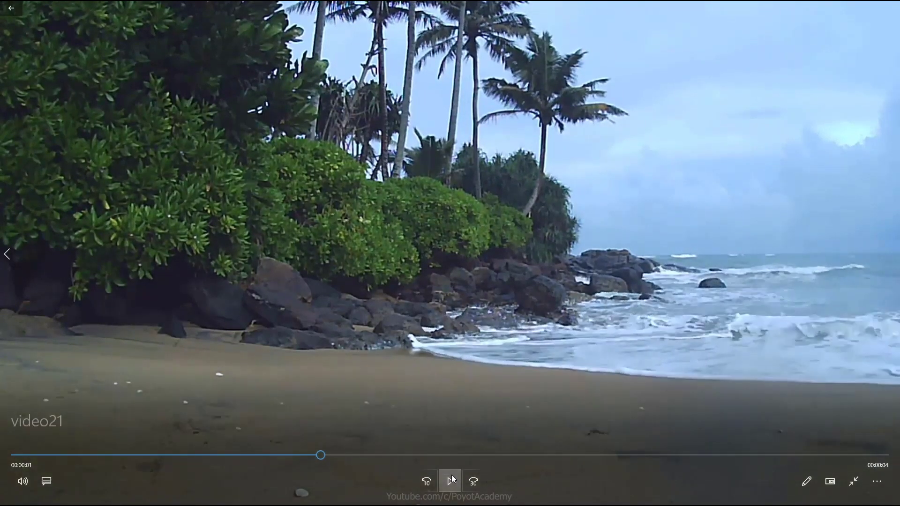
{"action": "left_click", "coordinate": [56, 481]}
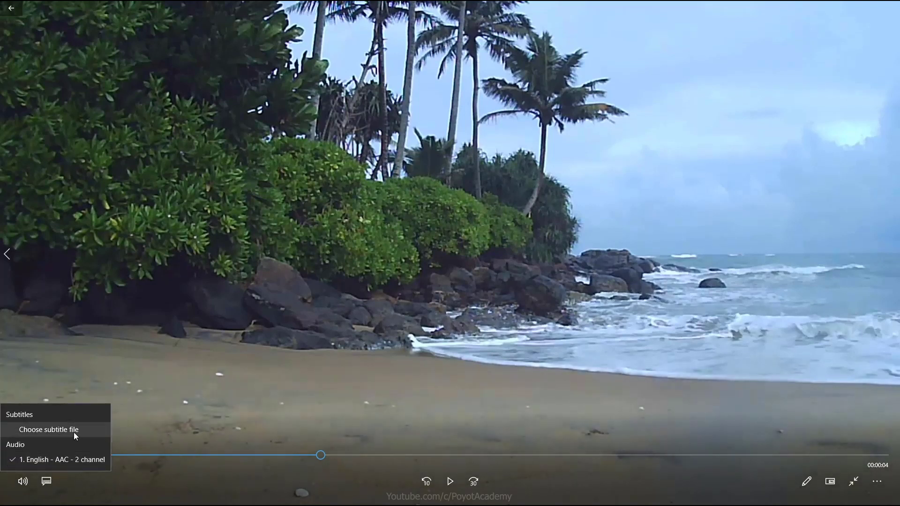
{"action": "left_click", "coordinate": [808, 257]}
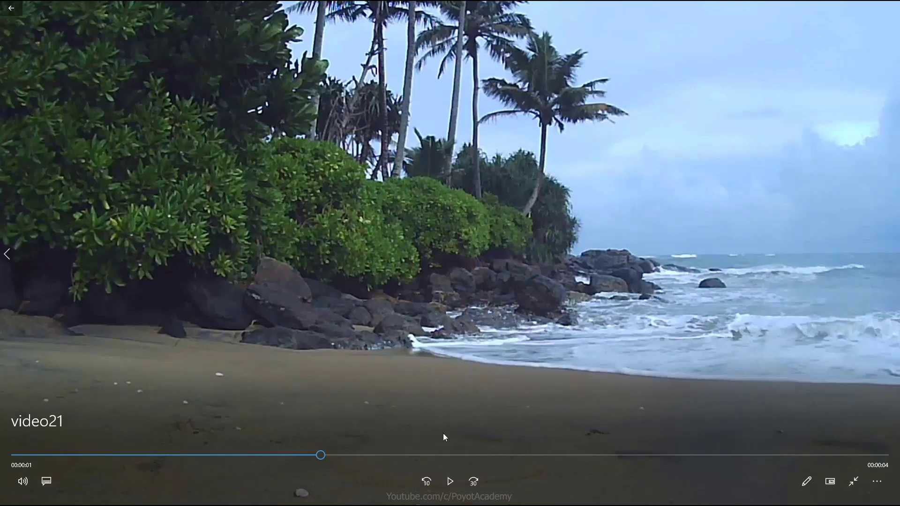
{"action": "double_click", "coordinate": [417, 257]}
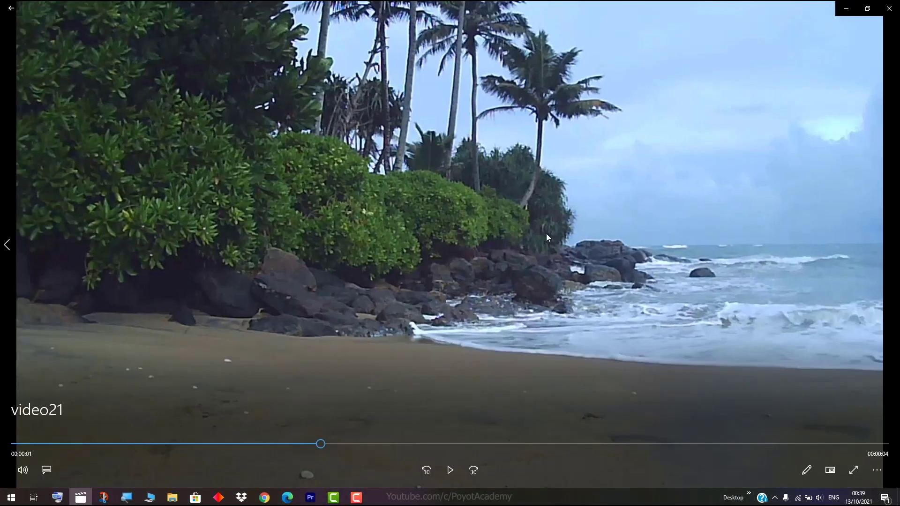
{"action": "left_click", "coordinate": [888, 7]}
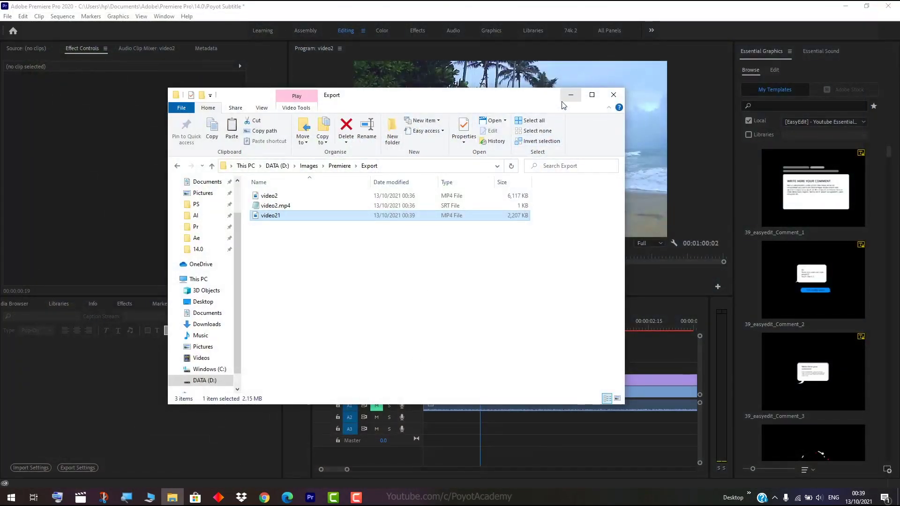
Minimise the Export folder and delete the Open Captions clip from track V2
{"action": "left_click", "coordinate": [572, 95]}
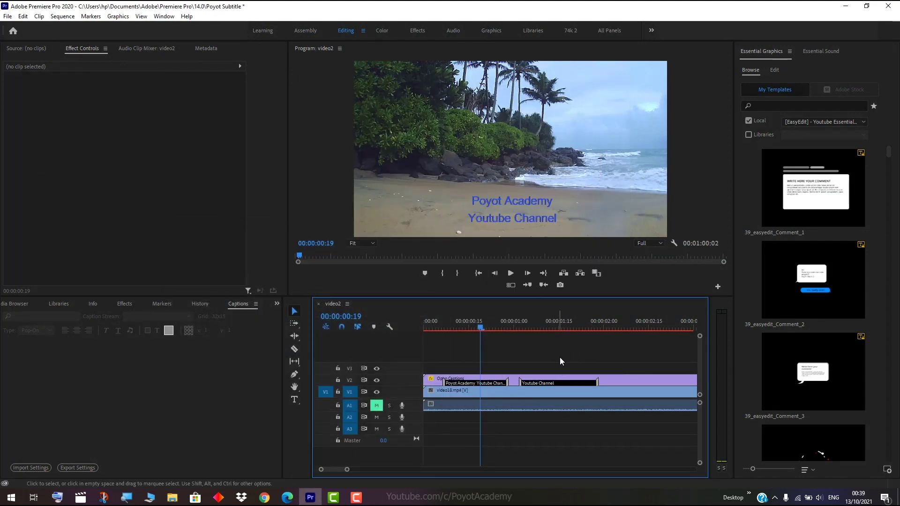
{"action": "left_click", "coordinate": [624, 381]}
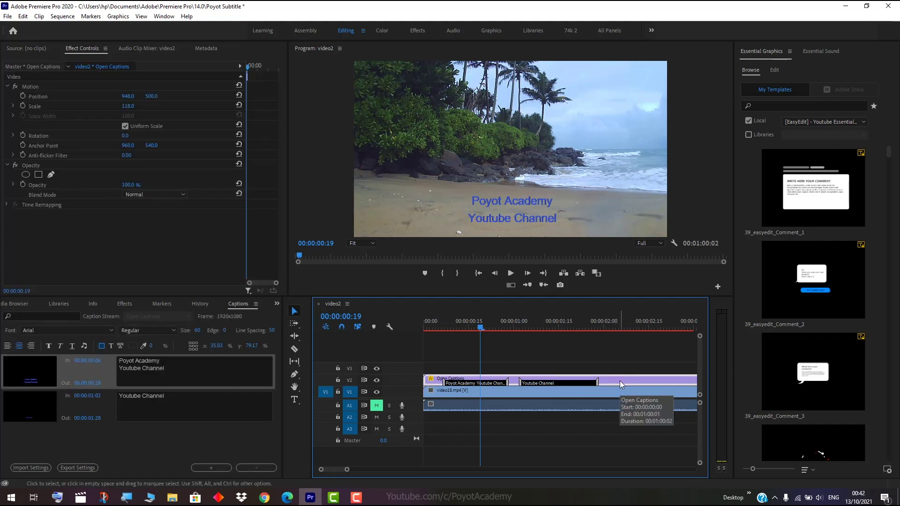
{"action": "key", "text": "Delete"}
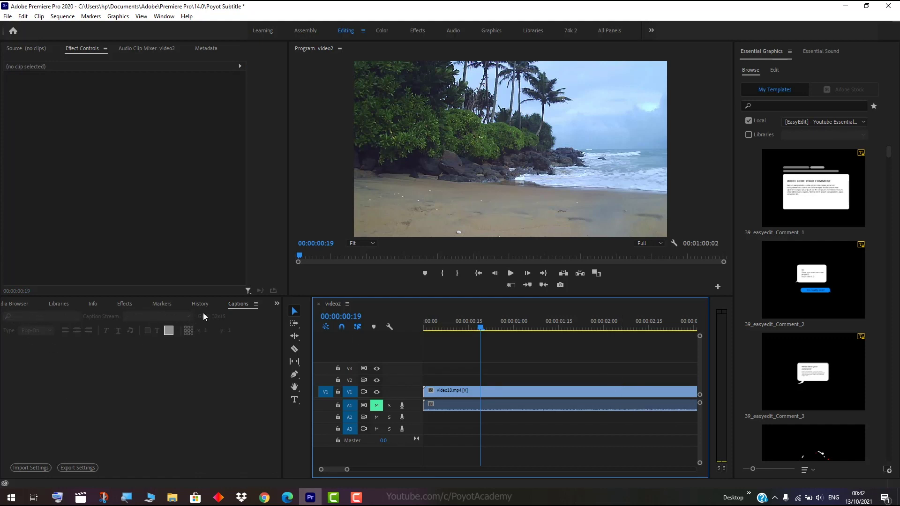
Show the Project bin and drag the Sub SRT file from the Export folder into it
{"action": "left_click", "coordinate": [276, 304]}
{"action": "left_click", "coordinate": [291, 314]}
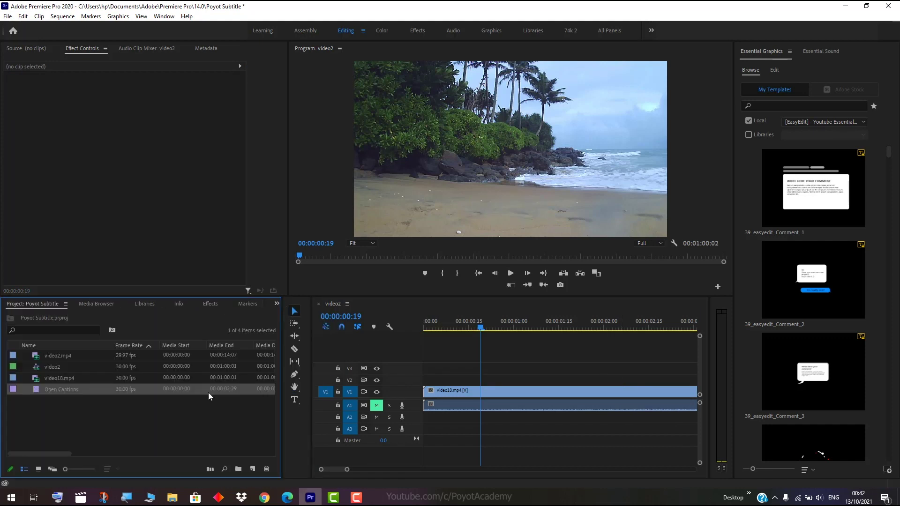
{"action": "left_click", "coordinate": [172, 497]}
{"action": "left_click_drag", "start_coordinate": [400, 101], "coordinate": [574, 115]}
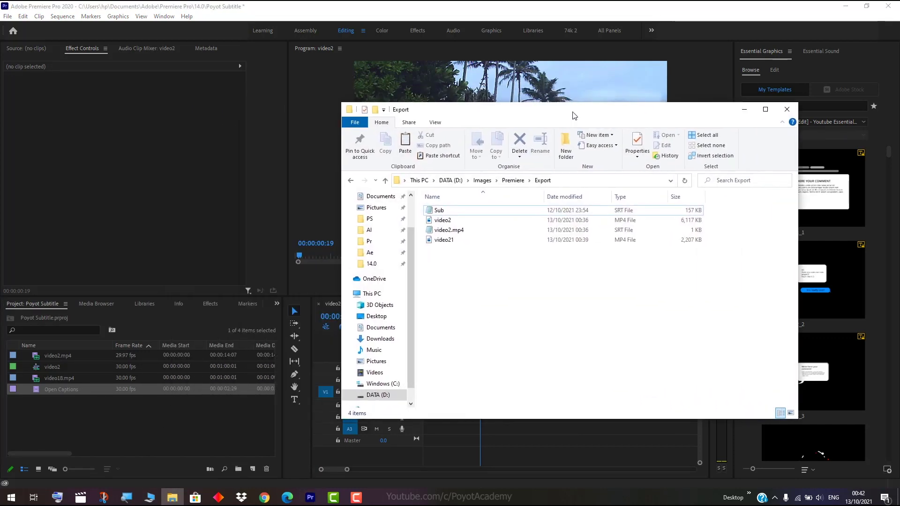
{"action": "left_click", "coordinate": [618, 211]}
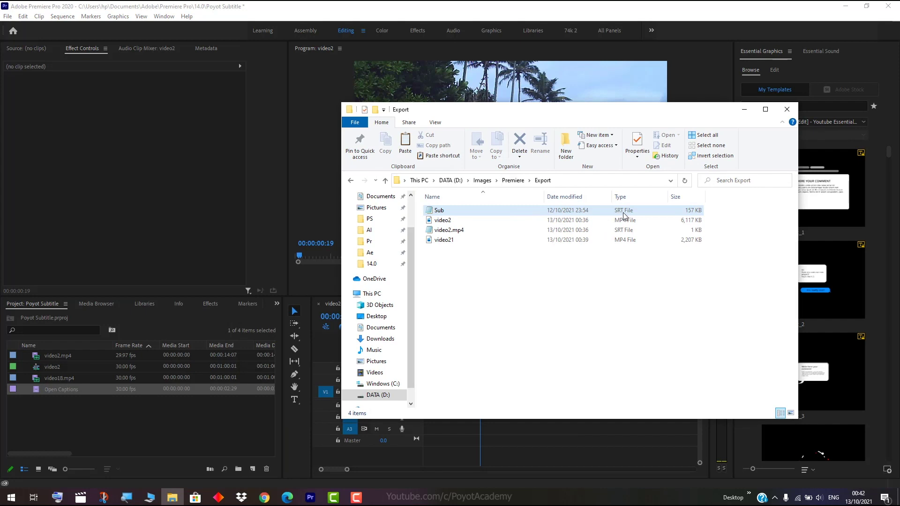
{"action": "left_click", "coordinate": [453, 213]}
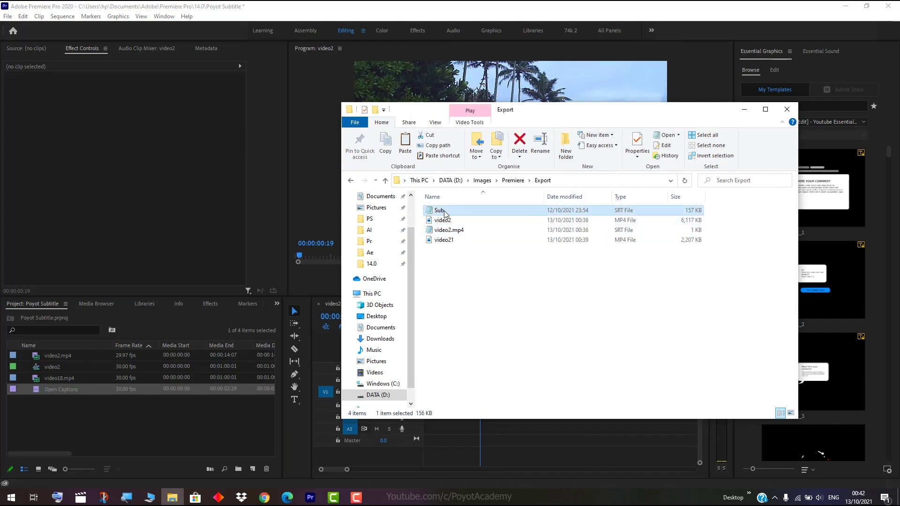
{"action": "left_click_drag", "start_coordinate": [453, 214], "coordinate": [192, 412]}
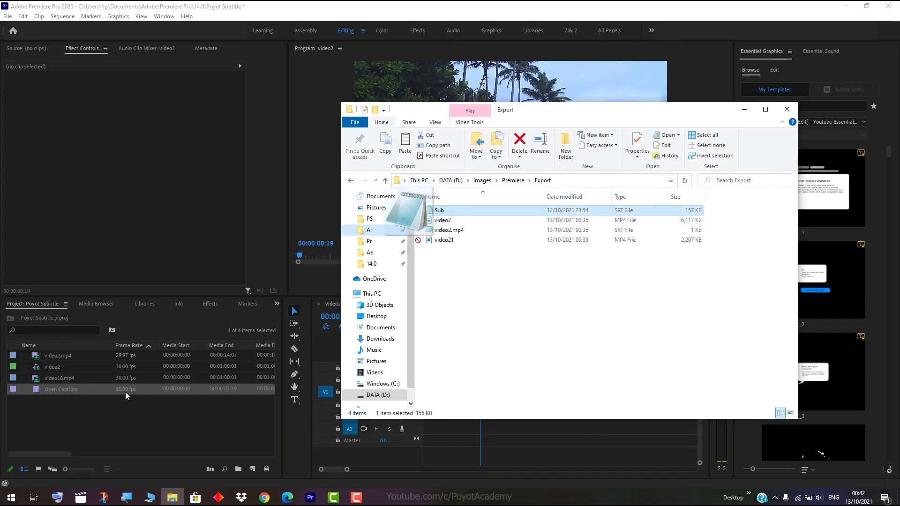
Drag the imported Sub.srt item onto track V2 above video18.mp4
{"action": "left_click", "coordinate": [744, 109]}
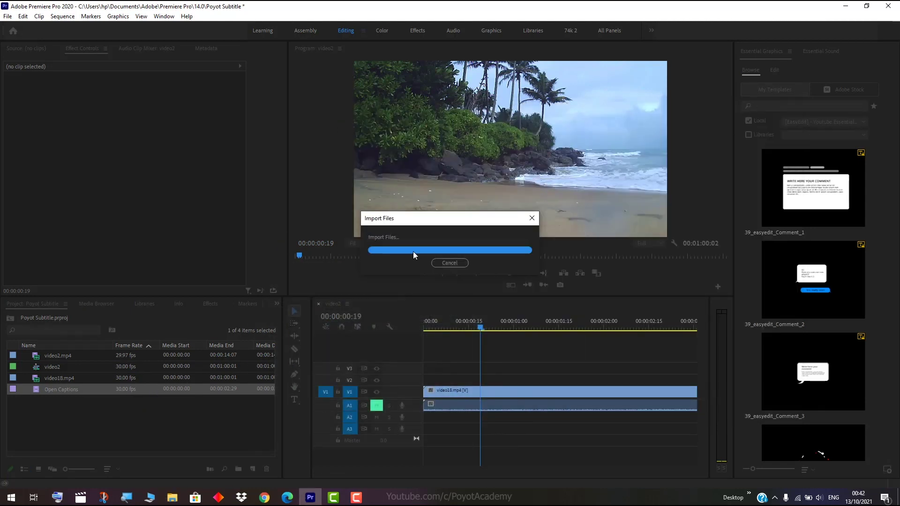
{"action": "left_click", "coordinate": [68, 430]}
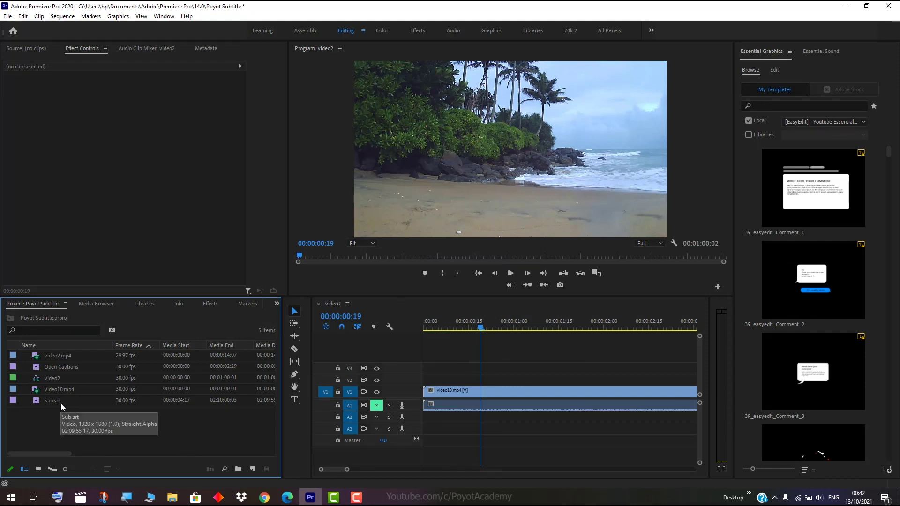
{"action": "left_click", "coordinate": [61, 403]}
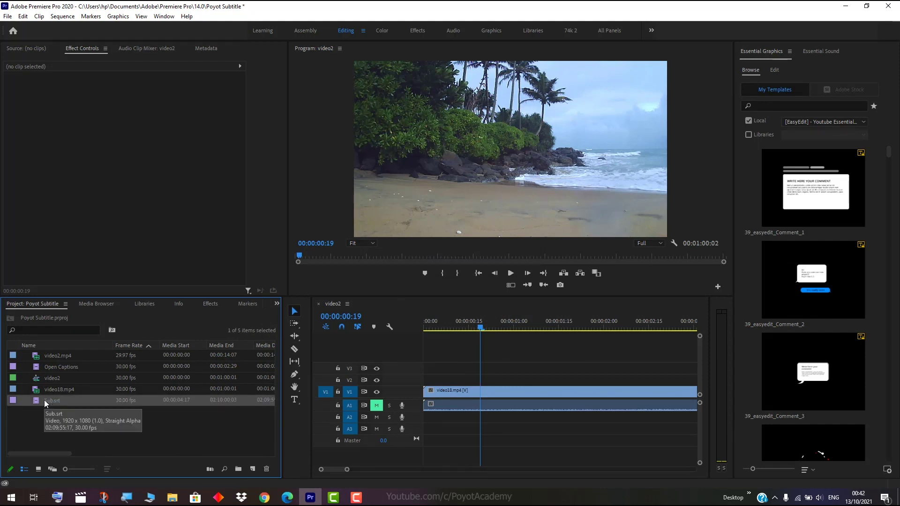
{"action": "left_click_drag", "start_coordinate": [44, 400], "coordinate": [428, 383]}
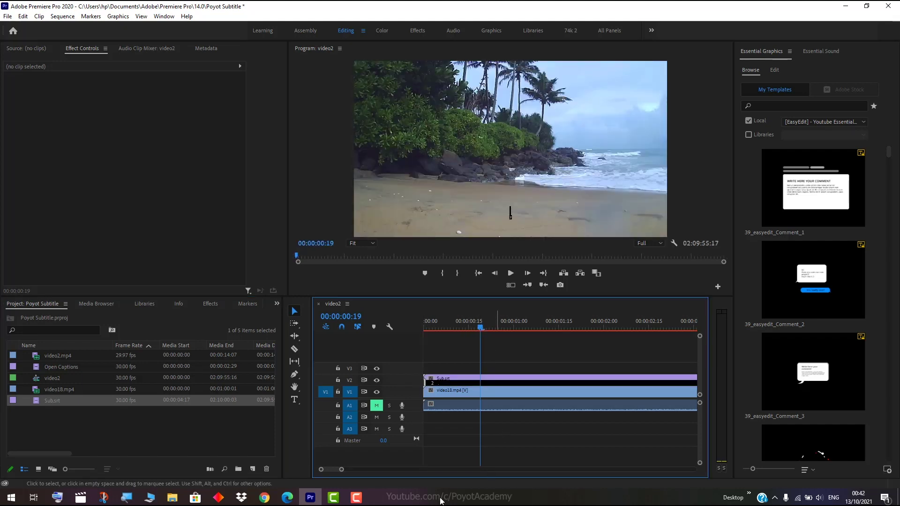
Zoom out the timeline, review Sub captions around 01:09–02:31, and park the playhead at 00:01:21:08
{"action": "left_click_drag", "start_coordinate": [341, 469], "coordinate": [473, 476]}
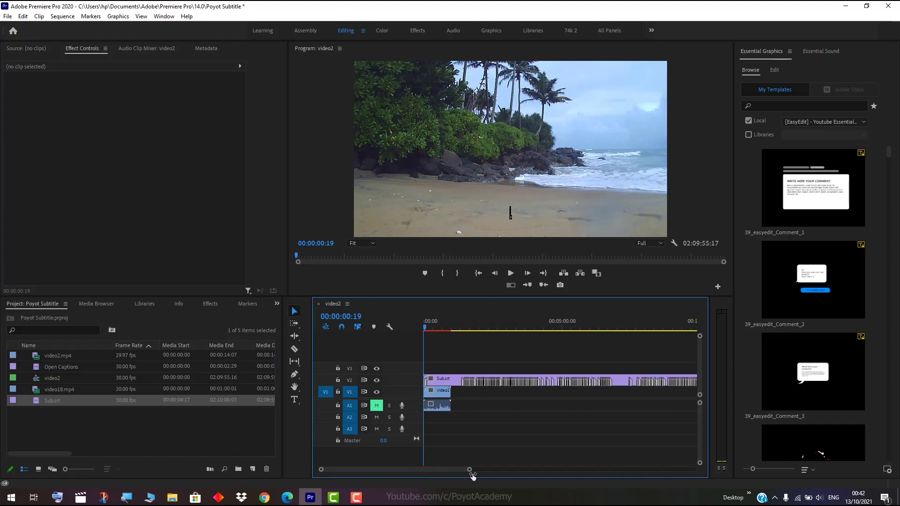
{"action": "left_click", "coordinate": [456, 329]}
{"action": "left_click_drag", "start_coordinate": [456, 328], "coordinate": [474, 330]}
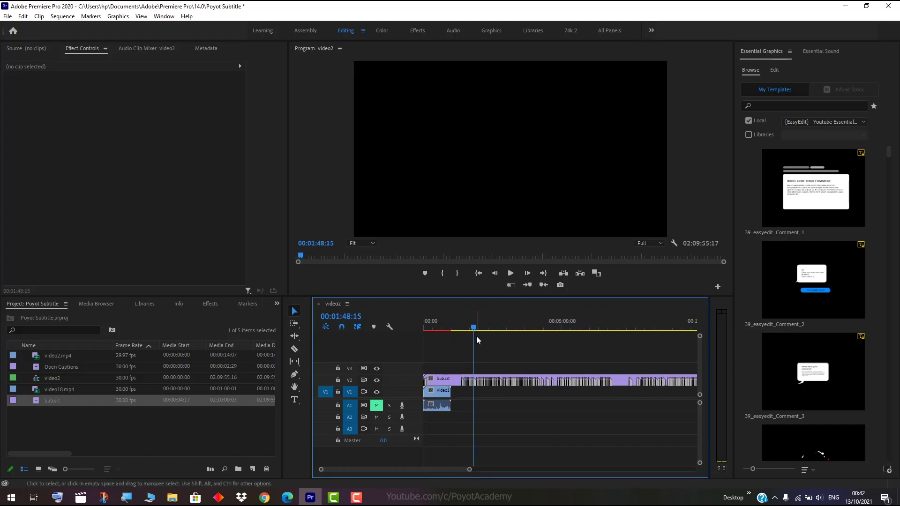
{"action": "left_click_drag", "start_coordinate": [474, 331], "coordinate": [494, 327]}
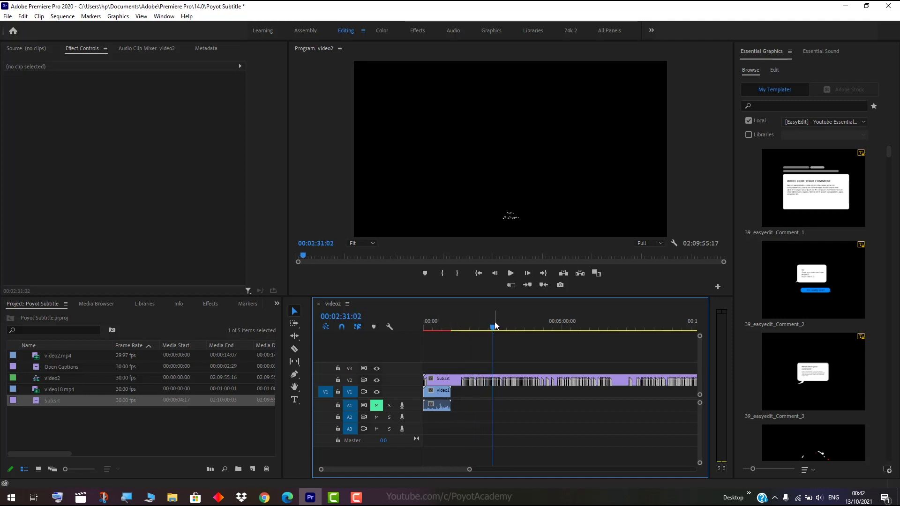
{"action": "left_click_drag", "start_coordinate": [492, 329], "coordinate": [440, 345]}
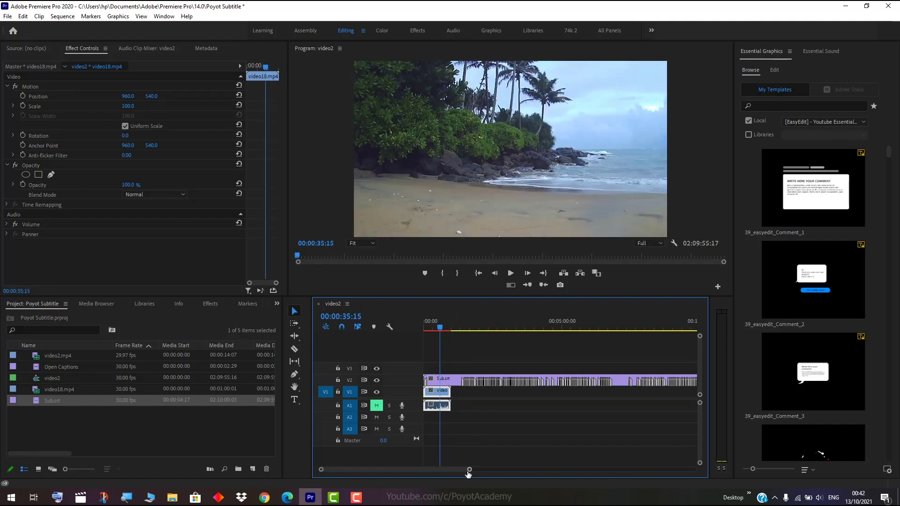
{"action": "left_click_drag", "start_coordinate": [469, 469], "coordinate": [431, 473]}
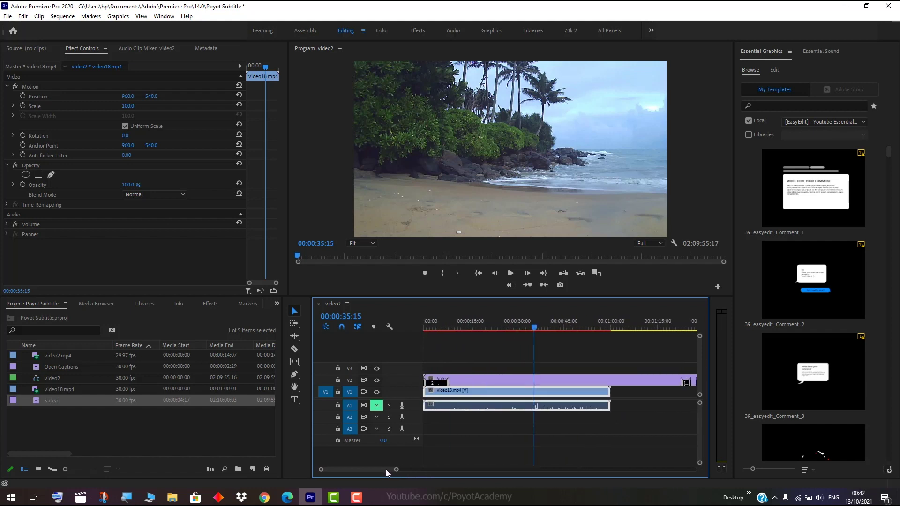
{"action": "left_click_drag", "start_coordinate": [393, 468], "coordinate": [398, 471]}
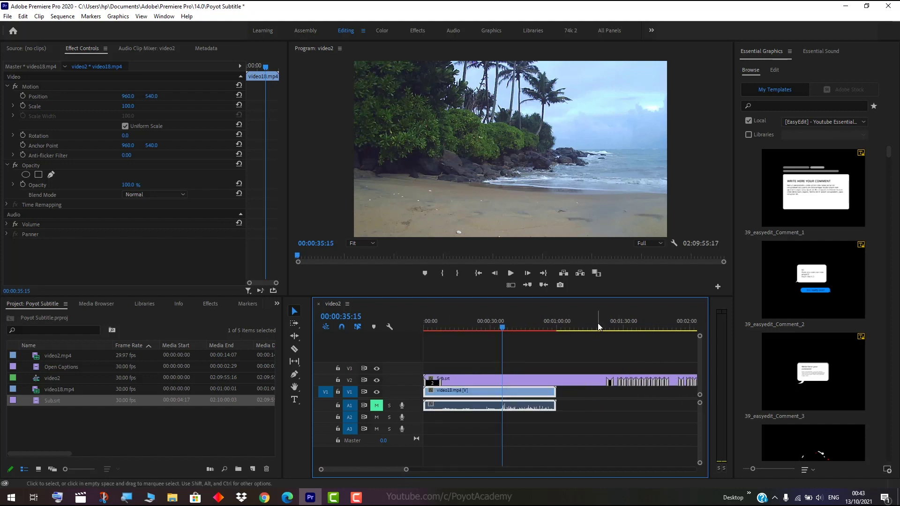
{"action": "left_click_drag", "start_coordinate": [597, 323], "coordinate": [604, 323]}
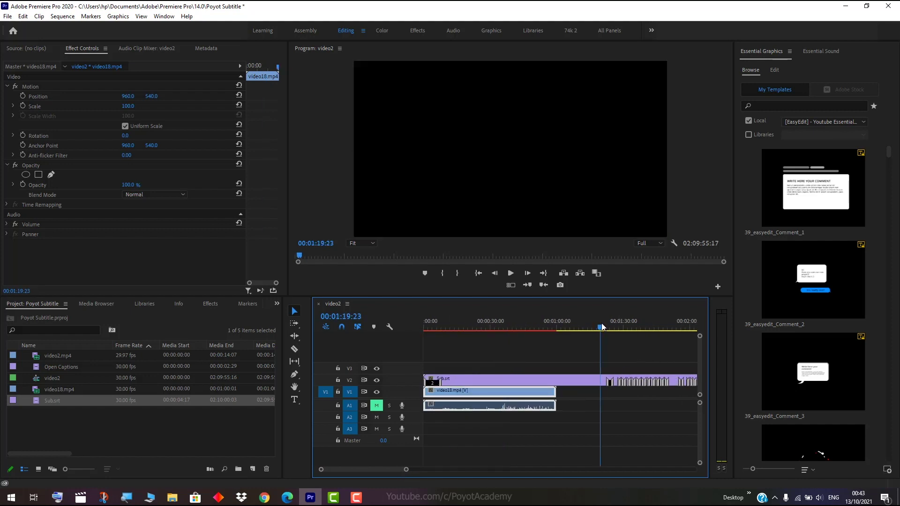
Razor the Sub.srt clip at the playhead and delete its empty leading piece
{"action": "left_click", "coordinate": [583, 359]}
{"action": "left_click", "coordinate": [593, 379]}
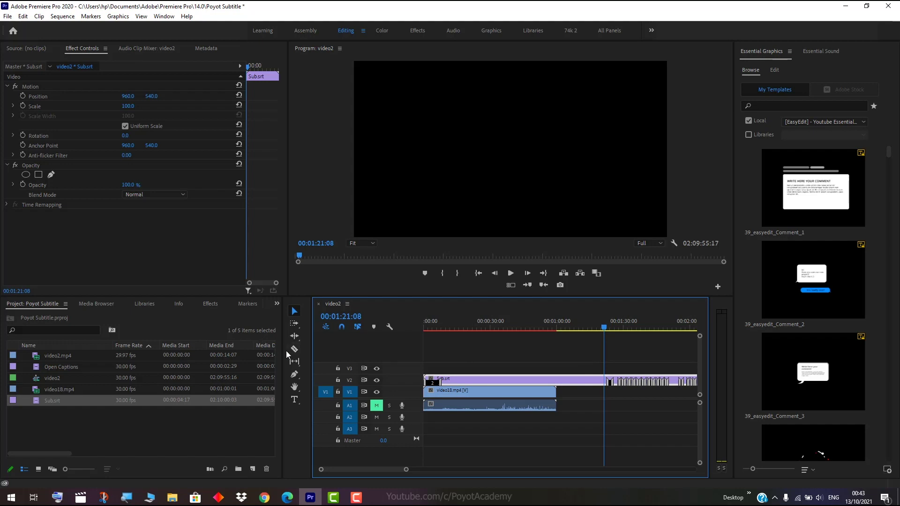
{"action": "left_click", "coordinate": [294, 348]}
{"action": "left_click", "coordinate": [604, 380]}
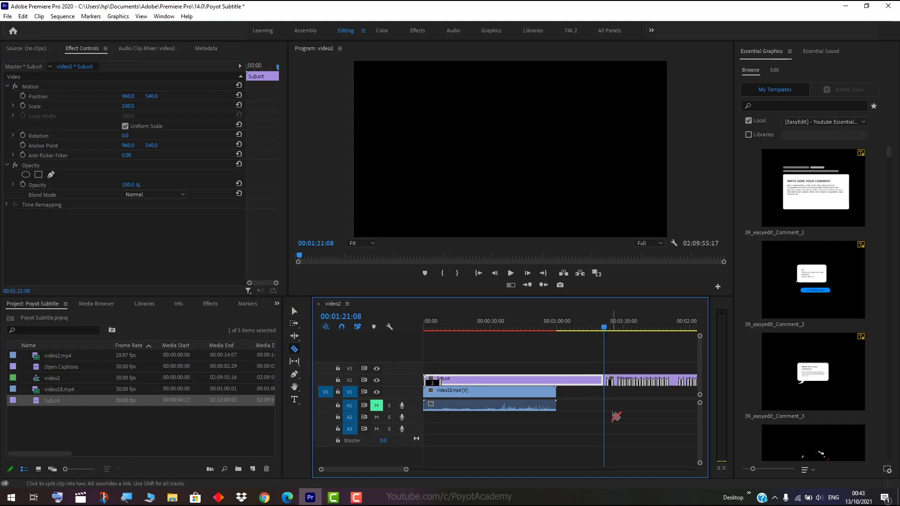
{"action": "key", "text": "Delete"}
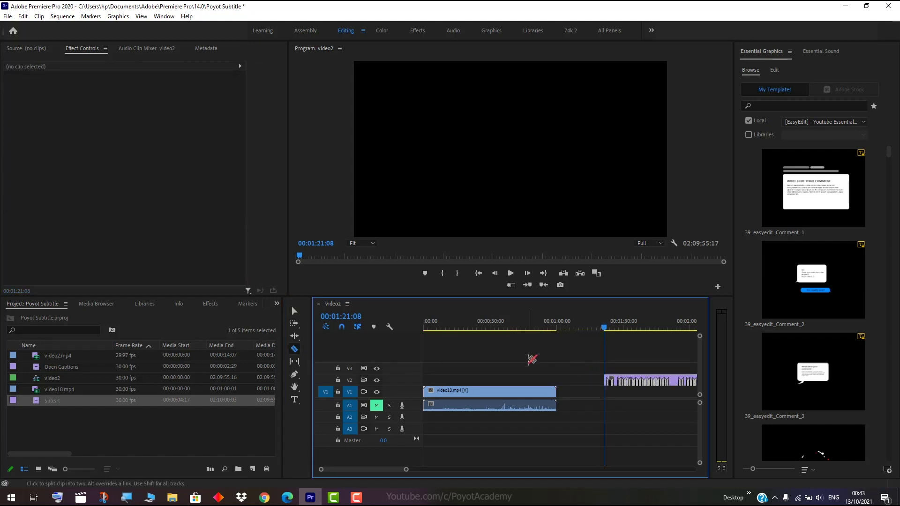
Move the remaining Sub.srt clip to 00:00 and check its captions over the beach footage
{"action": "left_click", "coordinate": [295, 311]}
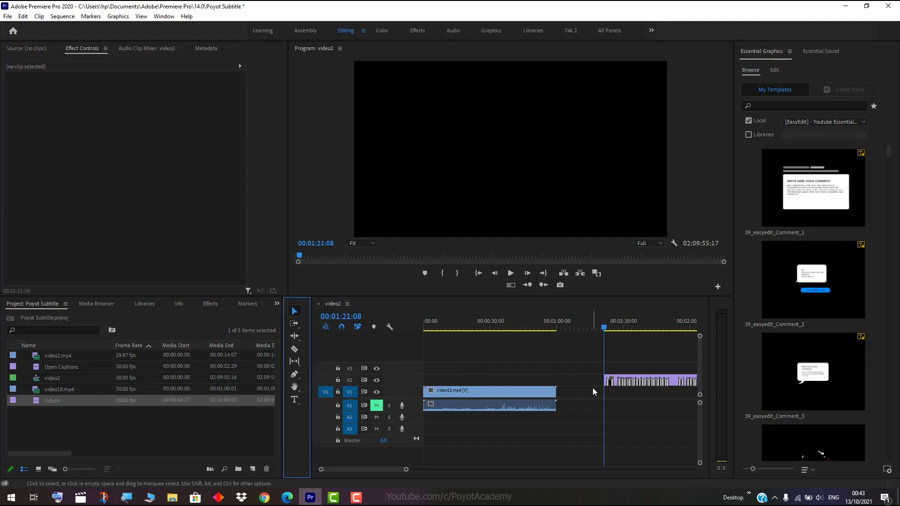
{"action": "left_click", "coordinate": [616, 381]}
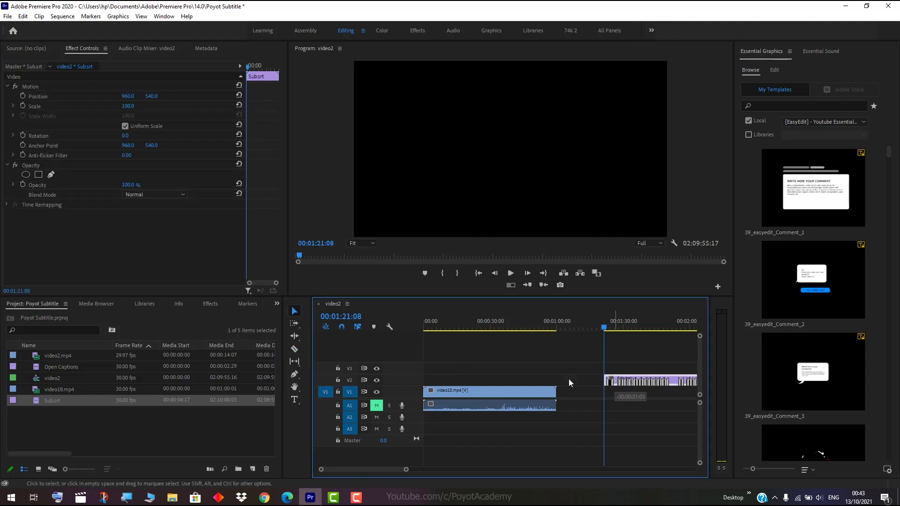
{"action": "left_click_drag", "start_coordinate": [616, 380], "coordinate": [427, 380]}
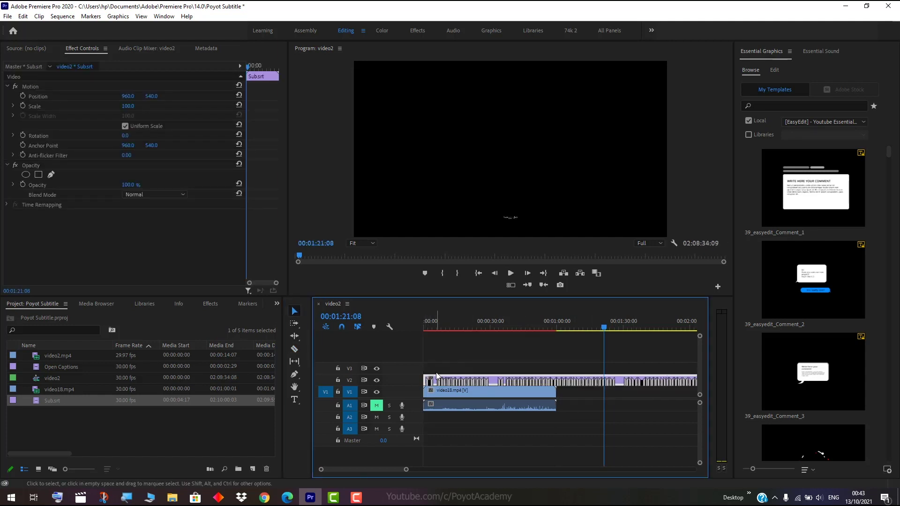
{"action": "mouse_move", "coordinate": [500, 329]}
{"action": "left_mouse_down"}
{"action": "mouse_move", "coordinate": [431, 328]}
{"action": "mouse_move", "coordinate": [440, 328]}
{"action": "left_mouse_up"}
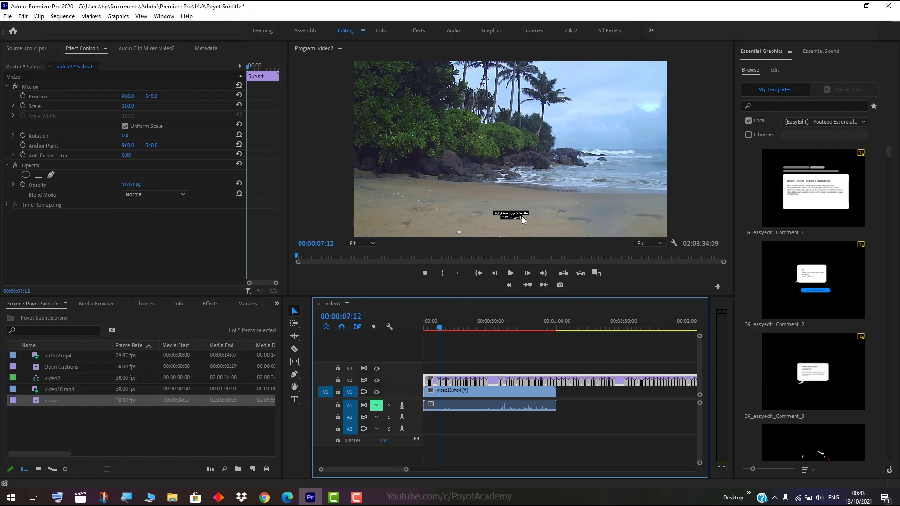
{"action": "left_click", "coordinate": [364, 244]}
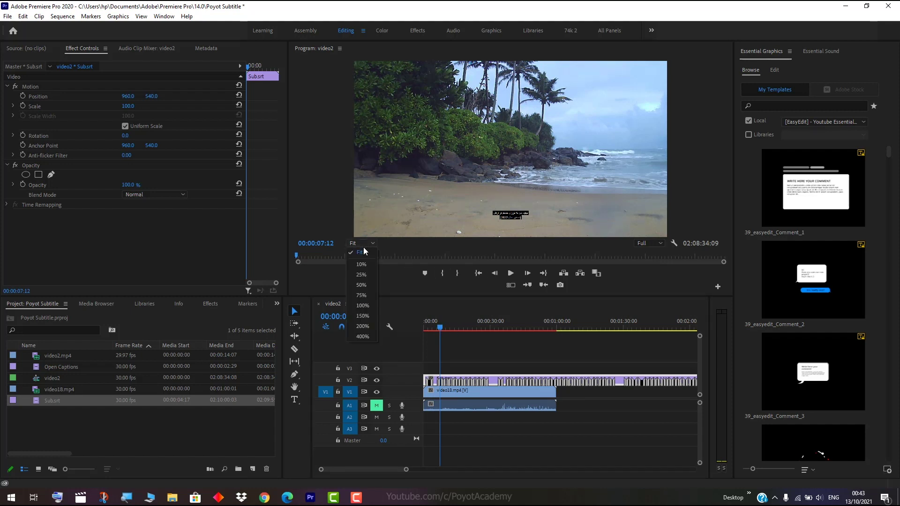
Zoom the Program monitor to 100% on the sand subtitle and zoom the timeline in on the captions
{"action": "left_click", "coordinate": [368, 306]}
{"action": "left_click_drag", "start_coordinate": [725, 158], "coordinate": [724, 205]}
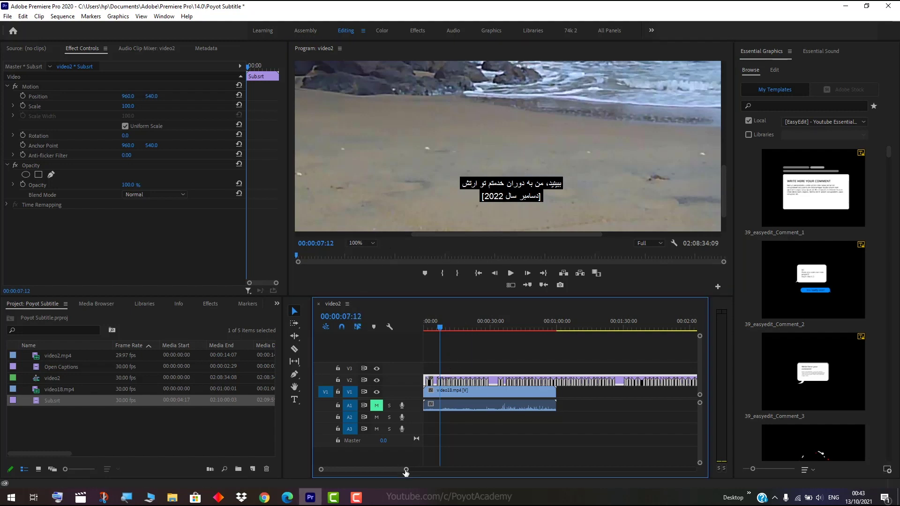
{"action": "scroll", "coordinate": [373, 474], "scroll_direction": "up", "scroll_amount": 10}
{"action": "scroll", "coordinate": [373, 476], "scroll_direction": "down", "scroll_amount": 2}
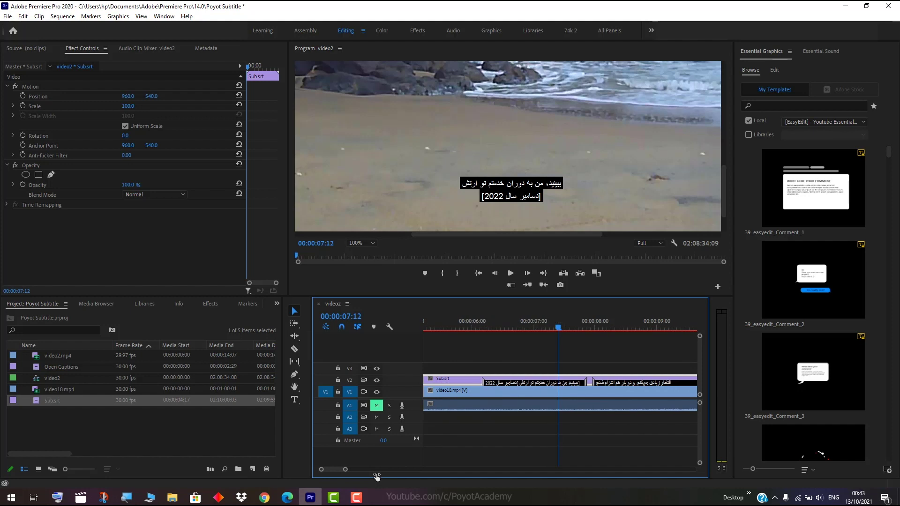
Open the Sub.srt captions in the Captions panel for editing
{"action": "double_click", "coordinate": [513, 382]}
{"action": "left_click", "coordinate": [195, 440]}
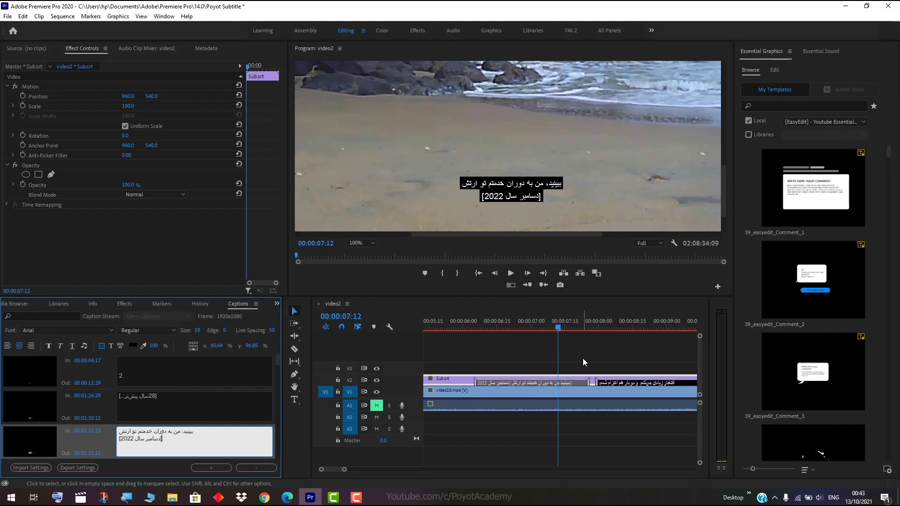
{"action": "left_click", "coordinate": [561, 382]}
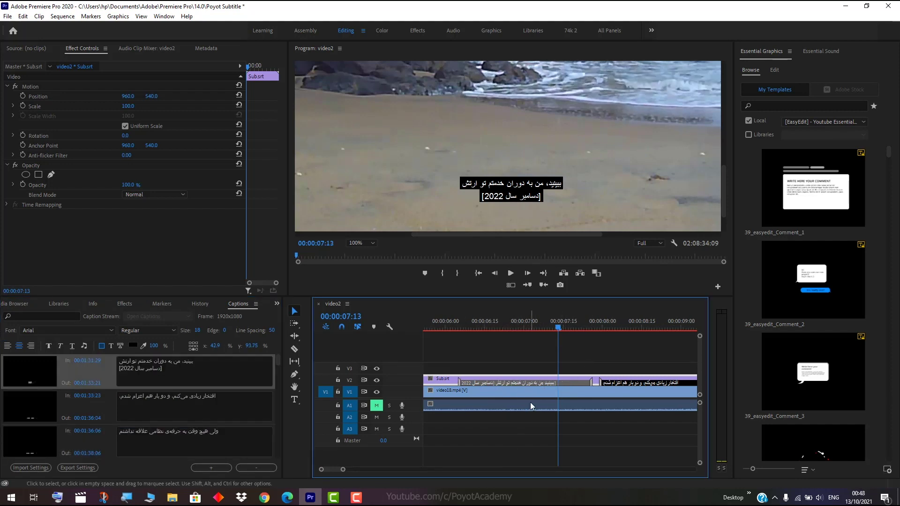
Move the army-service caption earlier so it starts at 00:01:31:24, then zoom the timeline out
{"action": "left_click", "coordinate": [551, 382]}
{"action": "left_click_drag", "start_coordinate": [550, 383], "coordinate": [535, 383]}
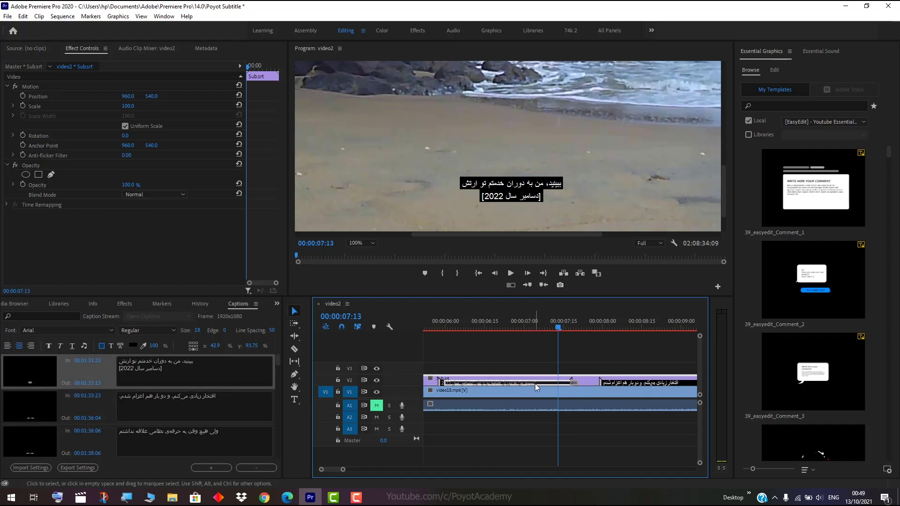
{"action": "left_click_drag", "start_coordinate": [450, 323], "coordinate": [479, 322]}
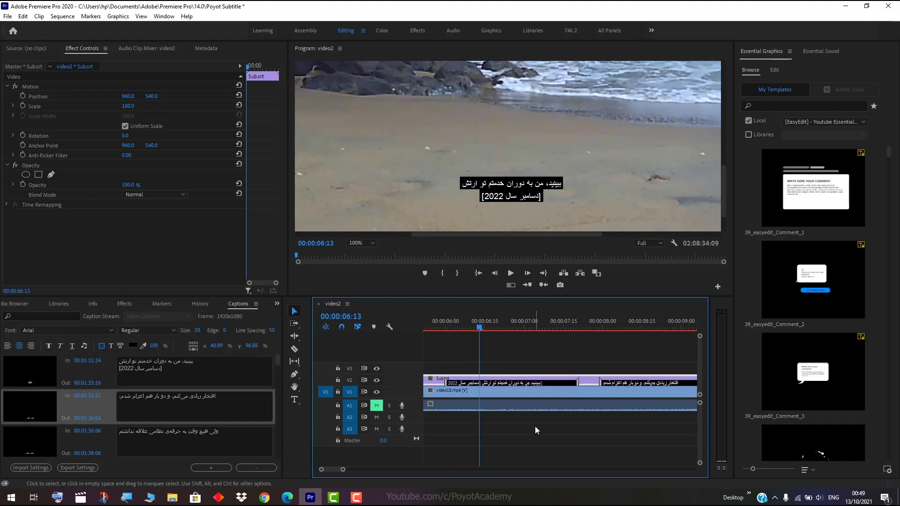
{"action": "mouse_move", "coordinate": [343, 470]}
{"action": "left_mouse_down"}
{"action": "mouse_move", "coordinate": [399, 470]}
{"action": "mouse_move", "coordinate": [389, 469]}
{"action": "left_mouse_up"}
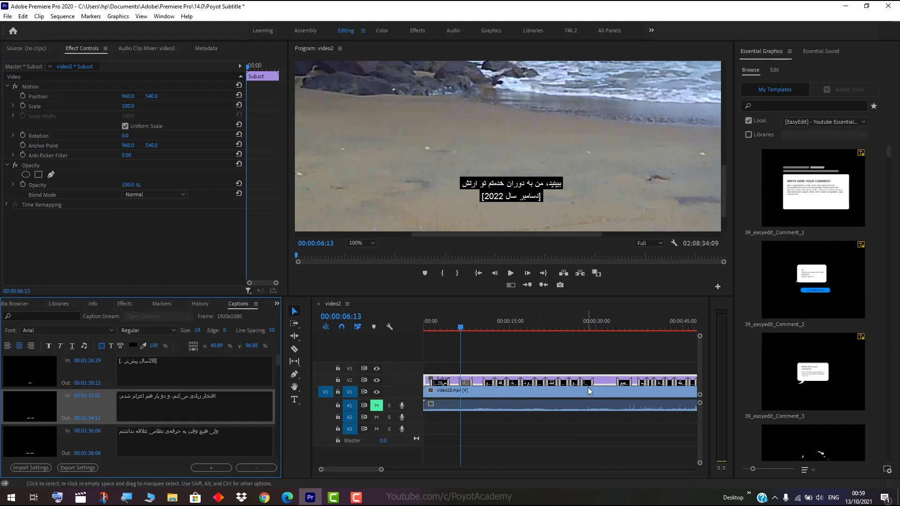
{"action": "left_click", "coordinate": [604, 382]}
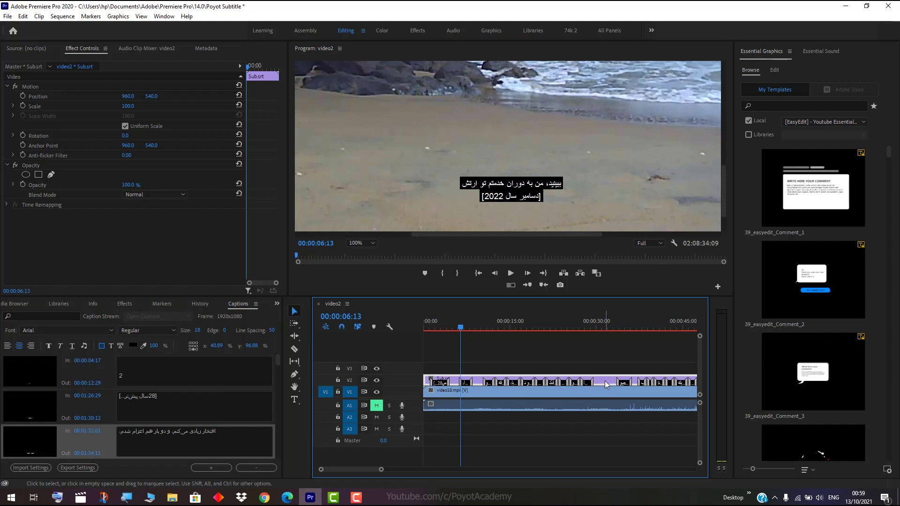
{"action": "left_click_drag", "start_coordinate": [605, 381], "coordinate": [623, 381]}
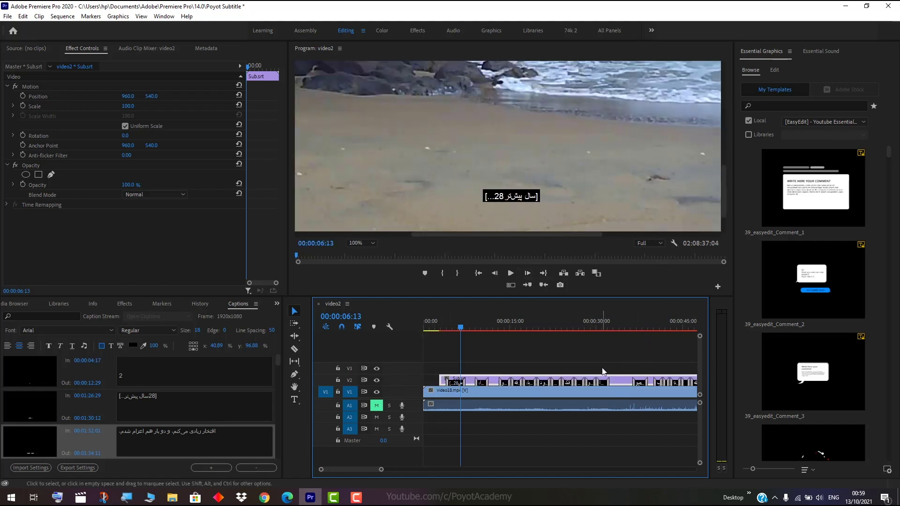
{"action": "mouse_move", "coordinate": [619, 381]}
{"action": "left_mouse_down"}
{"action": "mouse_move", "coordinate": [592, 383]}
{"action": "mouse_move", "coordinate": [604, 382]}
{"action": "left_mouse_up"}
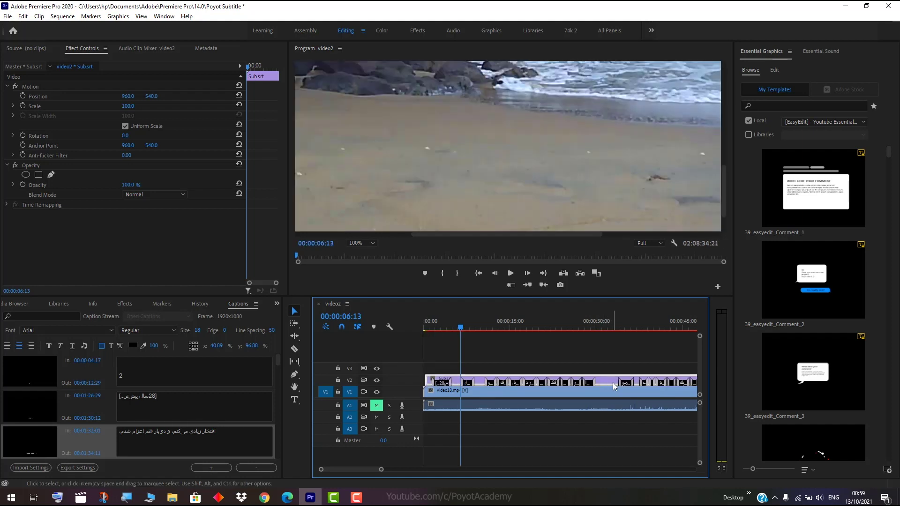
{"action": "left_click_drag", "start_coordinate": [608, 380], "coordinate": [636, 381]}
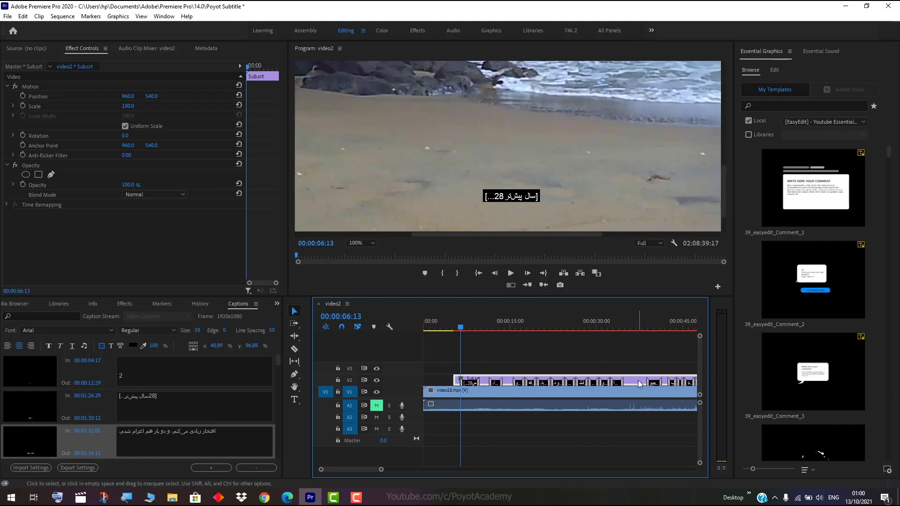
{"action": "left_click_drag", "start_coordinate": [638, 381], "coordinate": [630, 383]}
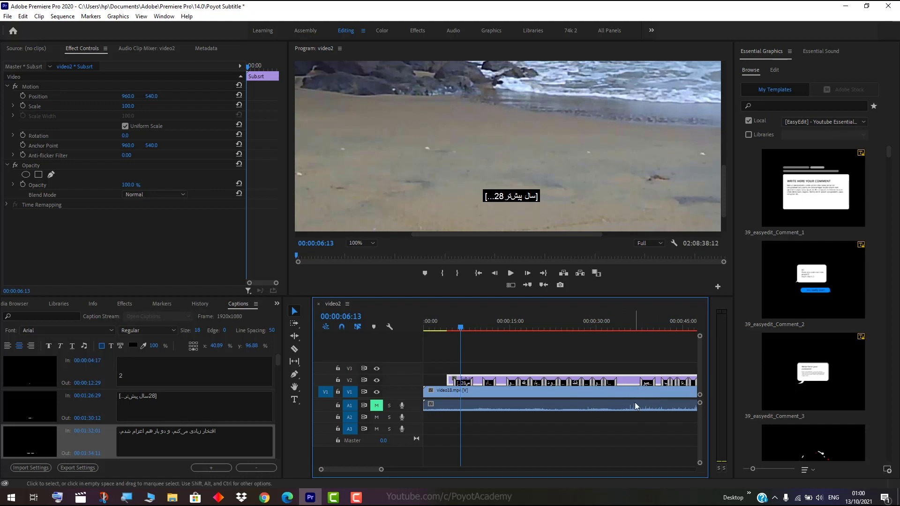
{"action": "key", "text": "ctrl+z"}
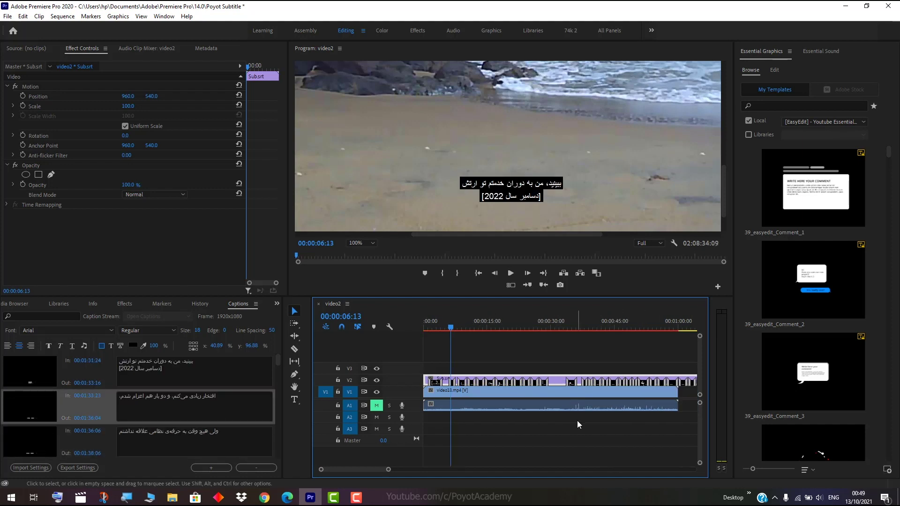
Delete the army-service caption from the V2 caption track
{"action": "left_click", "coordinate": [572, 385]}
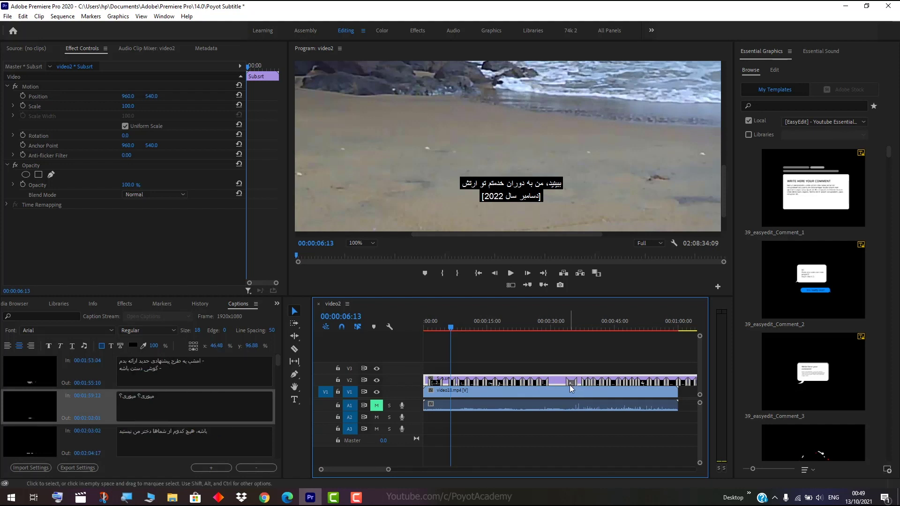
{"action": "left_click_drag", "start_coordinate": [389, 471], "coordinate": [353, 469]}
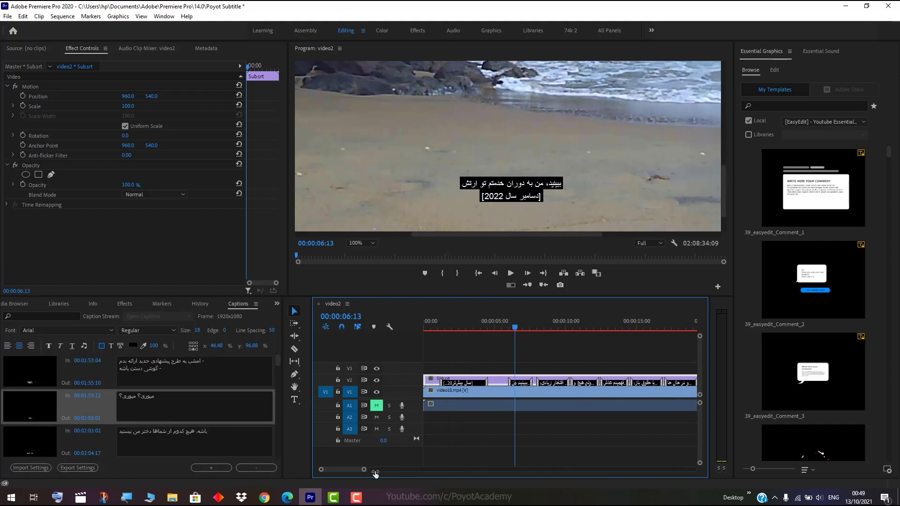
{"action": "left_click", "coordinate": [567, 382]}
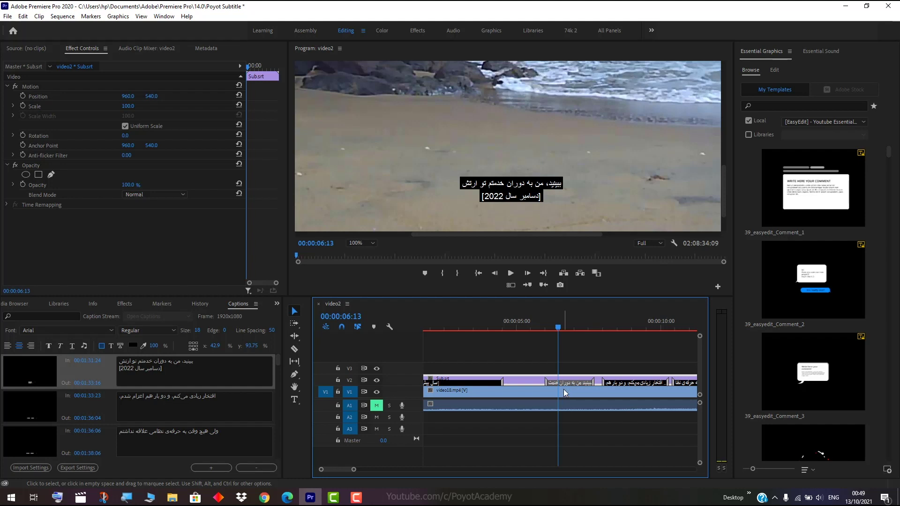
{"action": "key", "text": "Delete"}
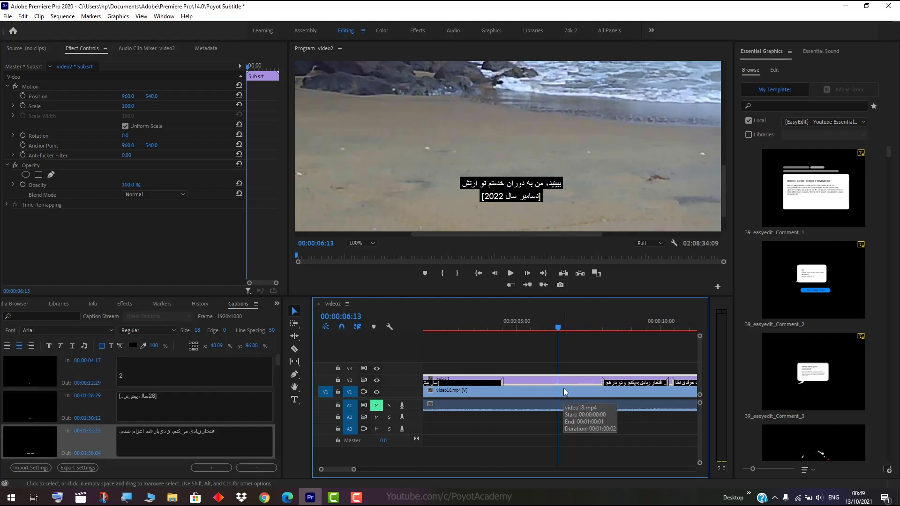
Add blank captions after the 01:26:29 and 01:33:23 captions, trimming one to span 01:34:21–01:36:00
{"action": "left_click", "coordinate": [517, 324]}
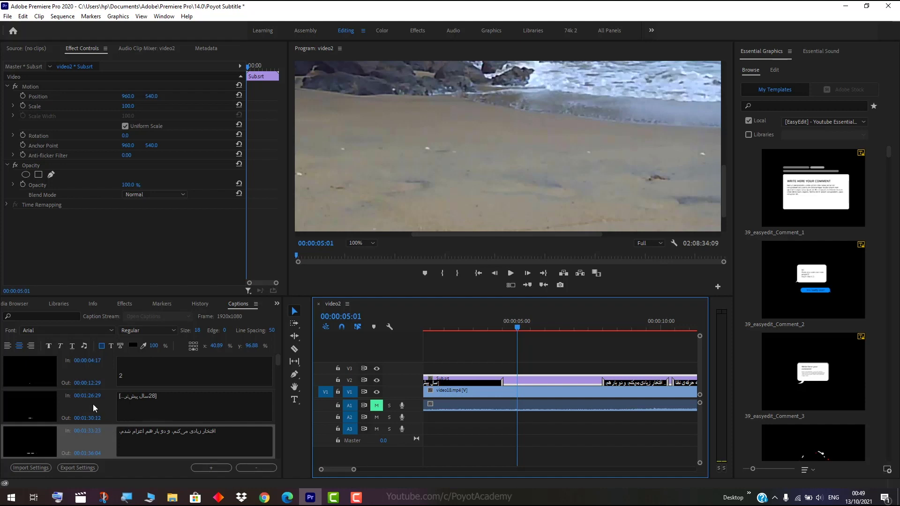
{"action": "left_click", "coordinate": [108, 409]}
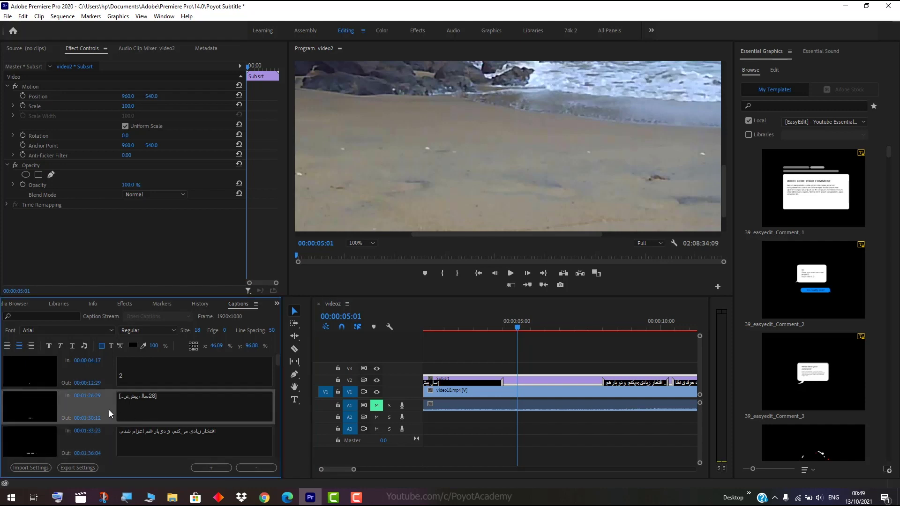
{"action": "left_click", "coordinate": [214, 470]}
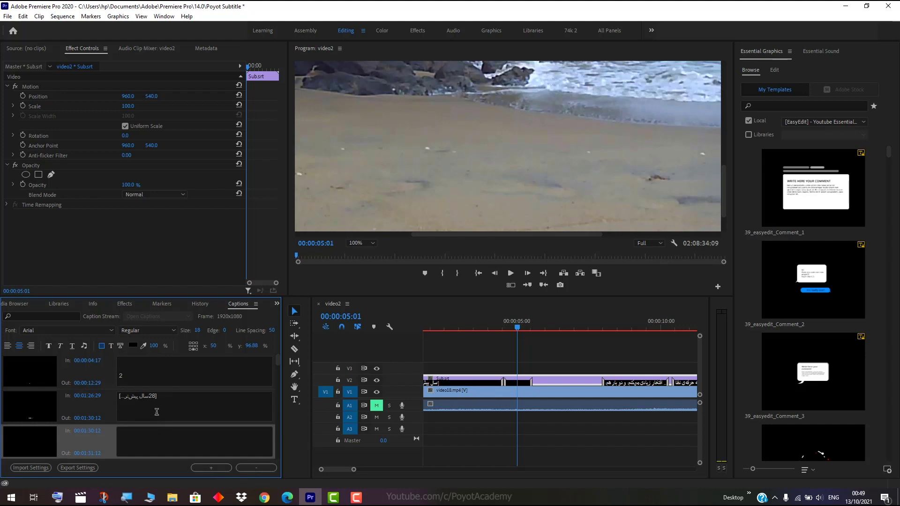
{"action": "left_click", "coordinate": [639, 384]}
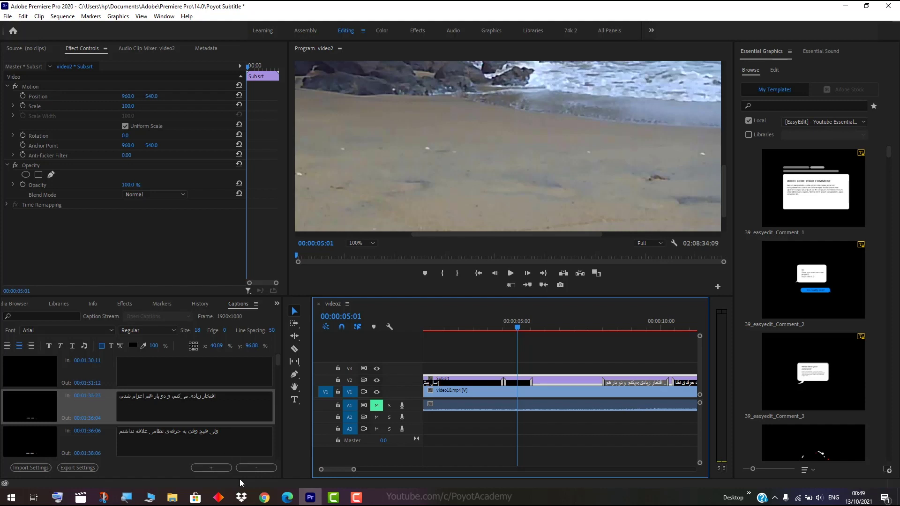
{"action": "left_click", "coordinate": [223, 468]}
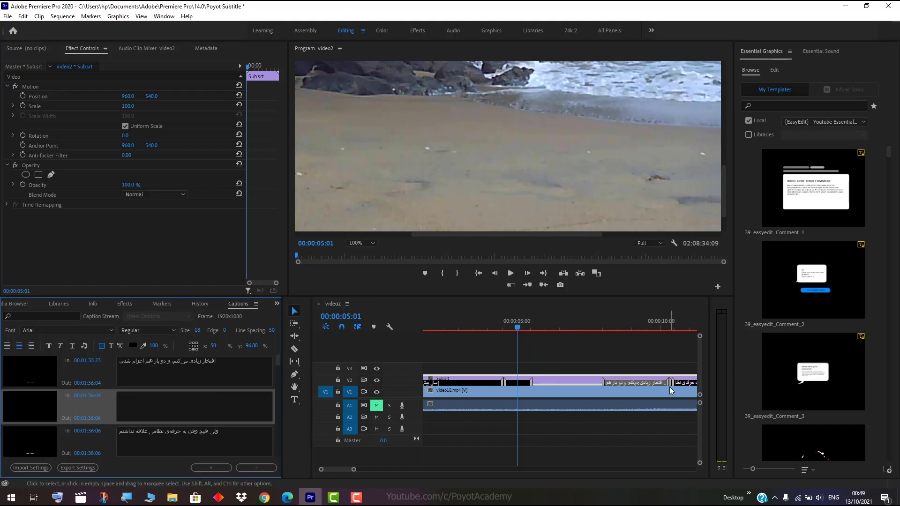
{"action": "left_click_drag", "start_coordinate": [656, 384], "coordinate": [604, 384]}
{"action": "mouse_move", "coordinate": [670, 383]}
{"action": "left_mouse_down"}
{"action": "mouse_move", "coordinate": [635, 384]}
{"action": "mouse_move", "coordinate": [650, 385]}
{"action": "left_mouse_up"}
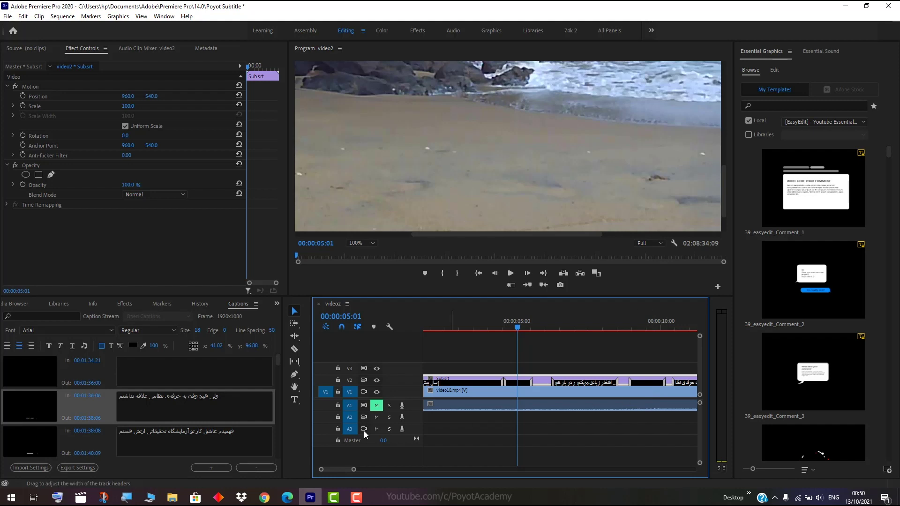
Leave the text of the 01:34:21–01:36:00 caption empty
{"action": "left_click", "coordinate": [177, 375]}
{"action": "scroll", "coordinate": [177, 375], "scroll_direction": "up", "scroll_amount": 1}
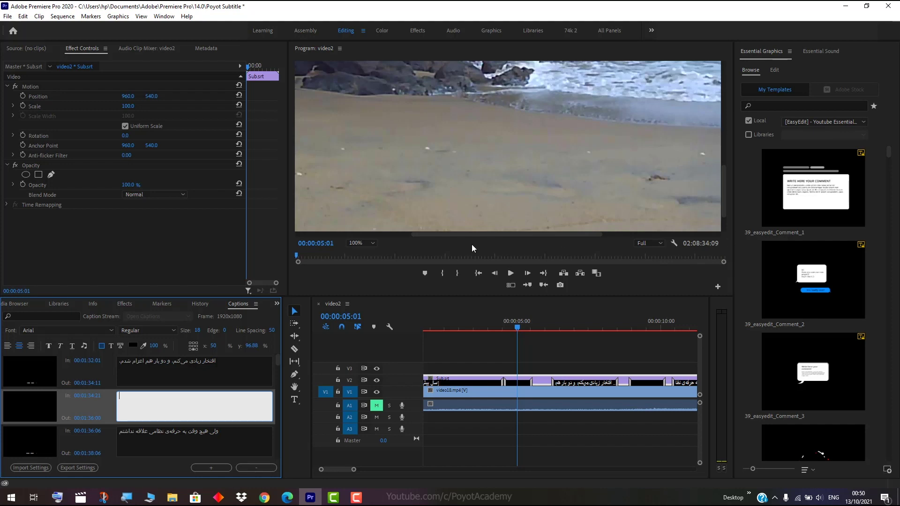
{"action": "left_click", "coordinate": [266, 254]}
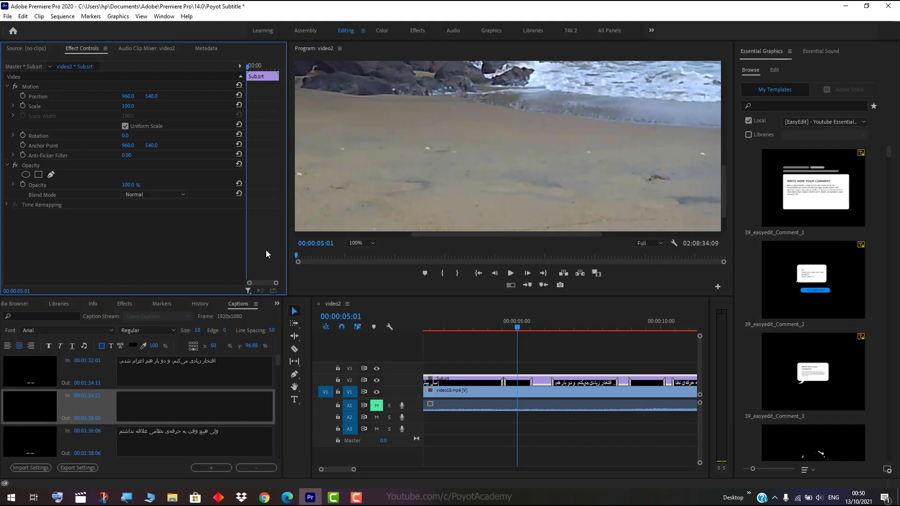